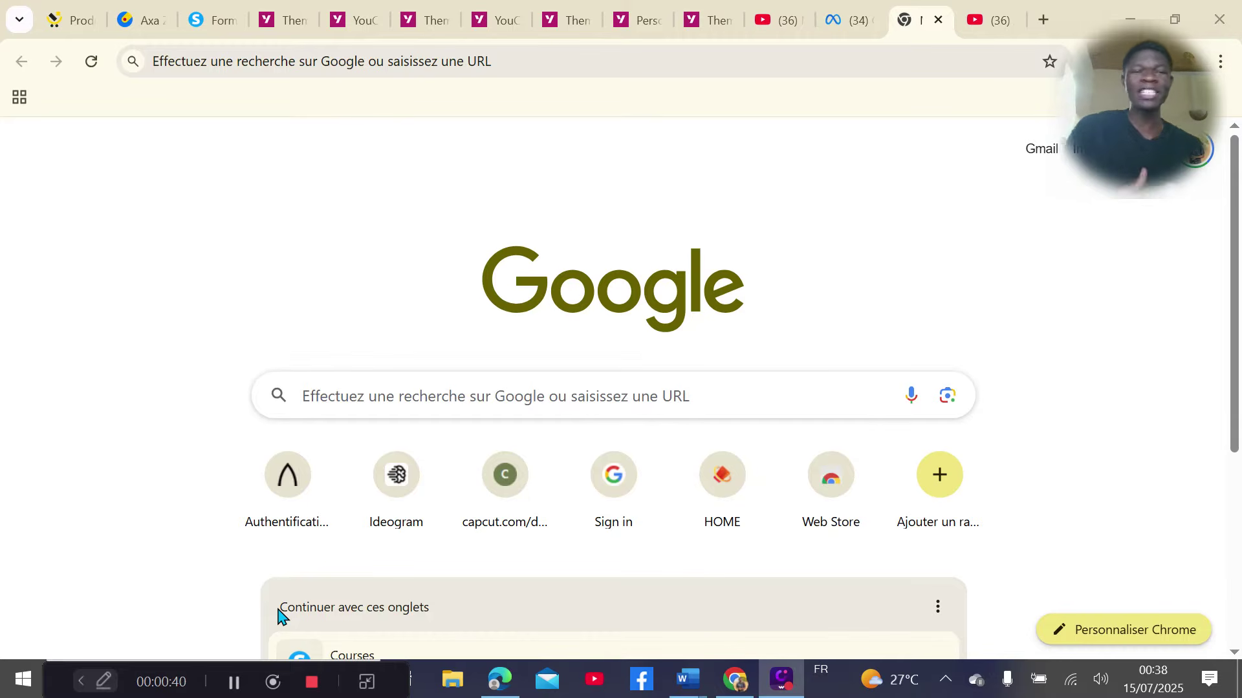
drag(1094, 125, 41, 639)
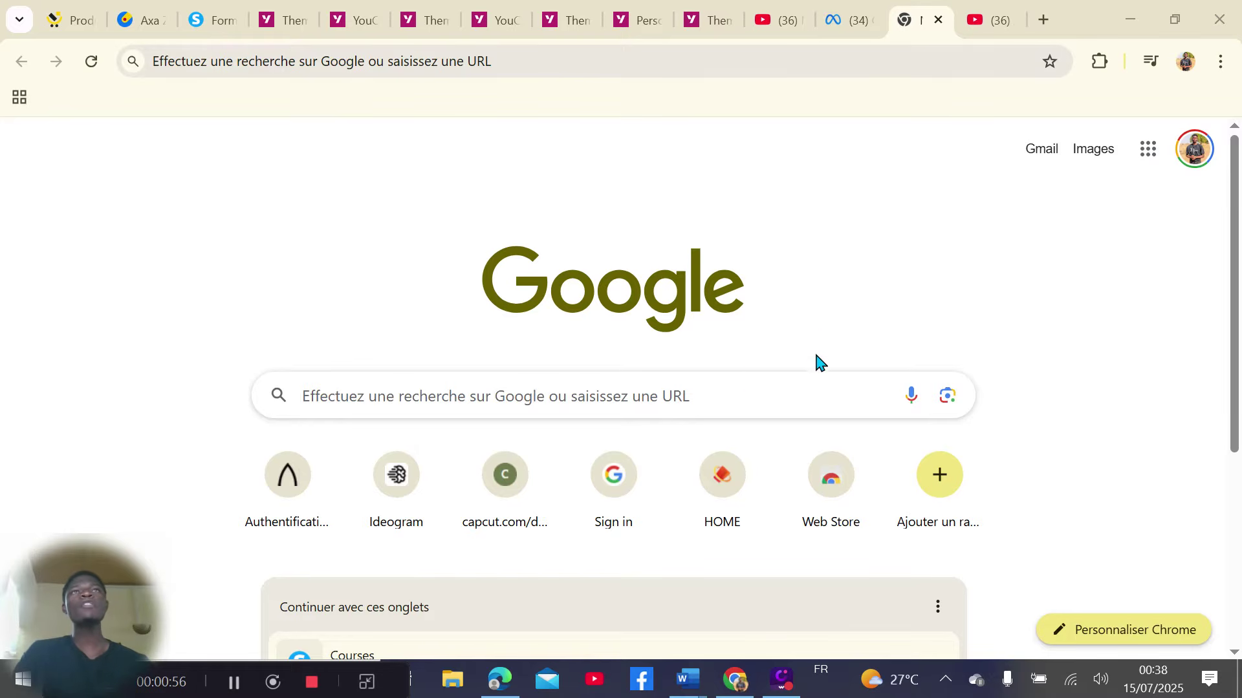
Search Google for "owashop" and open the OwaShop home page, dismissing the translation popup
click(647, 396)
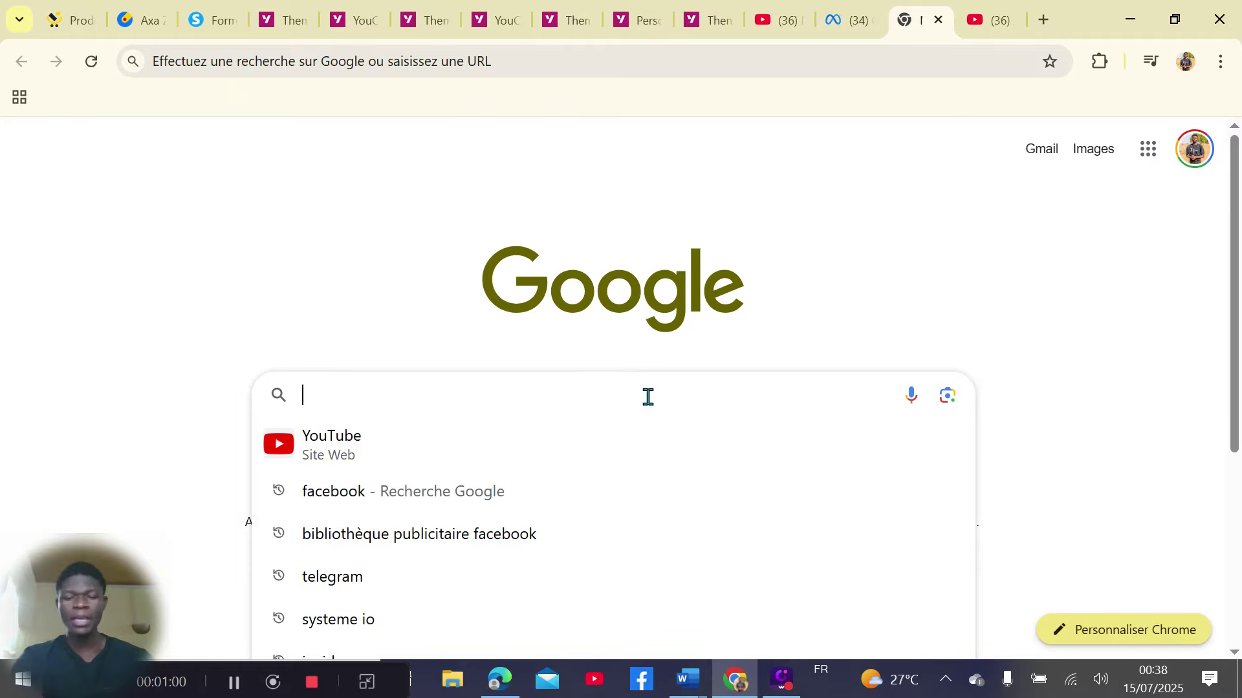
text(owad)
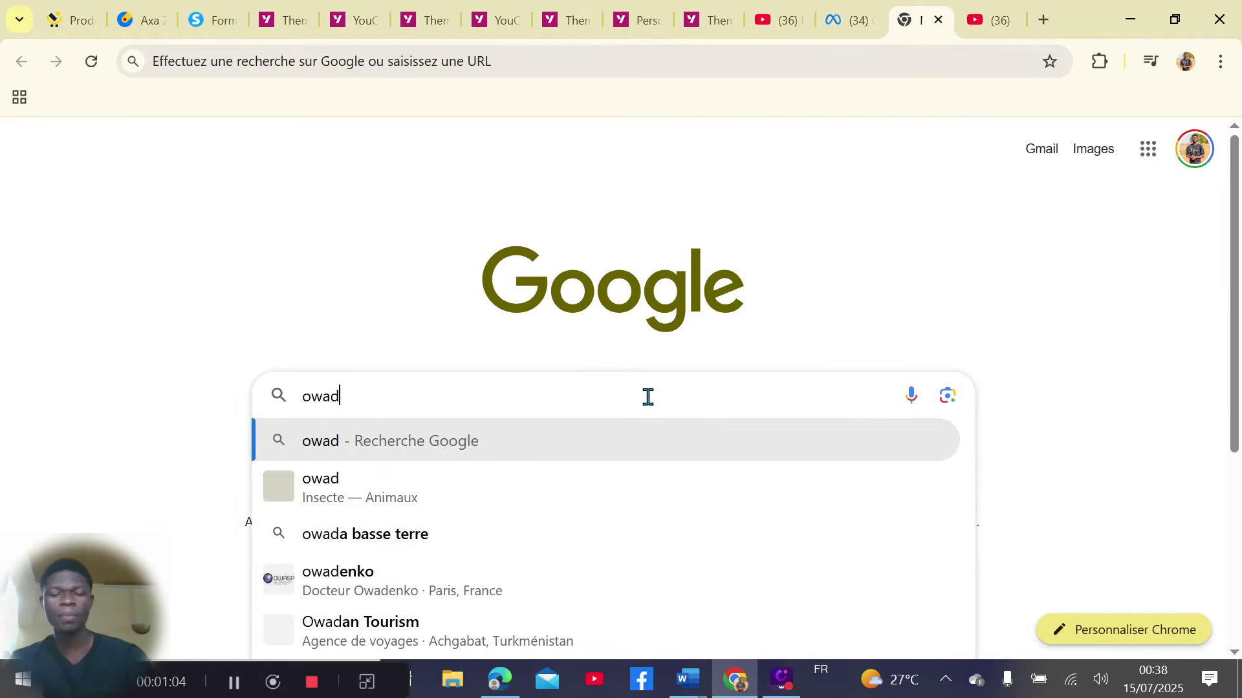
key(BackSpace)
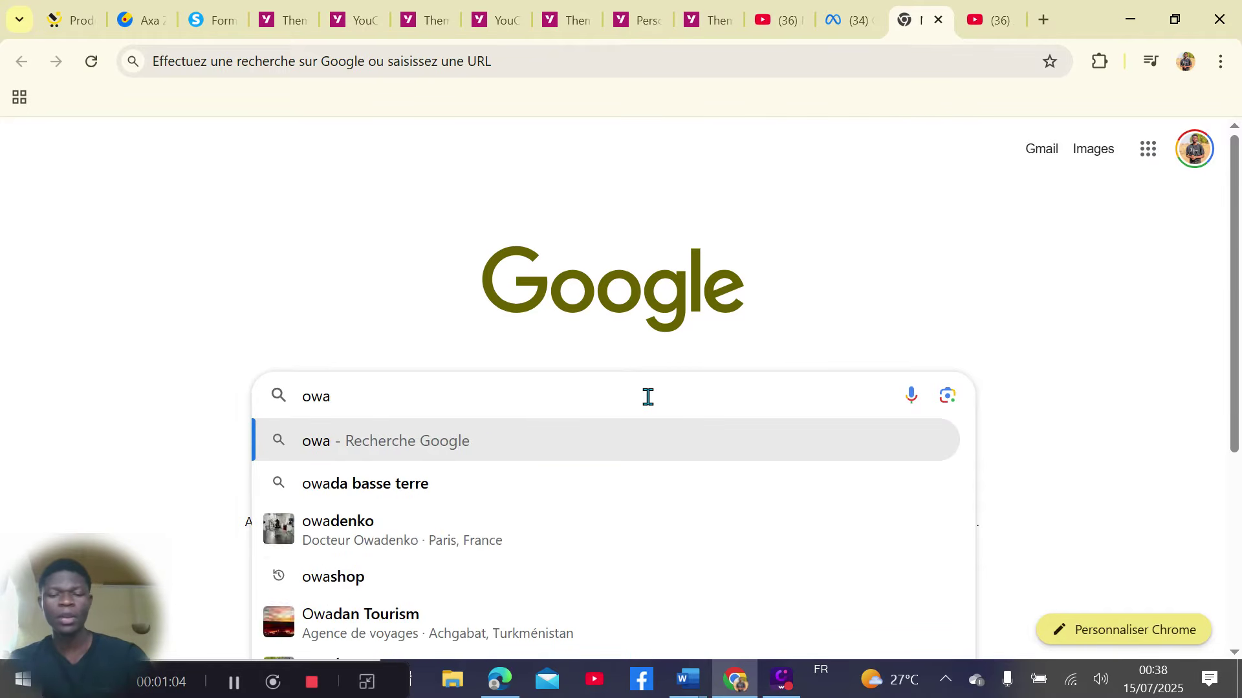
text(shop)
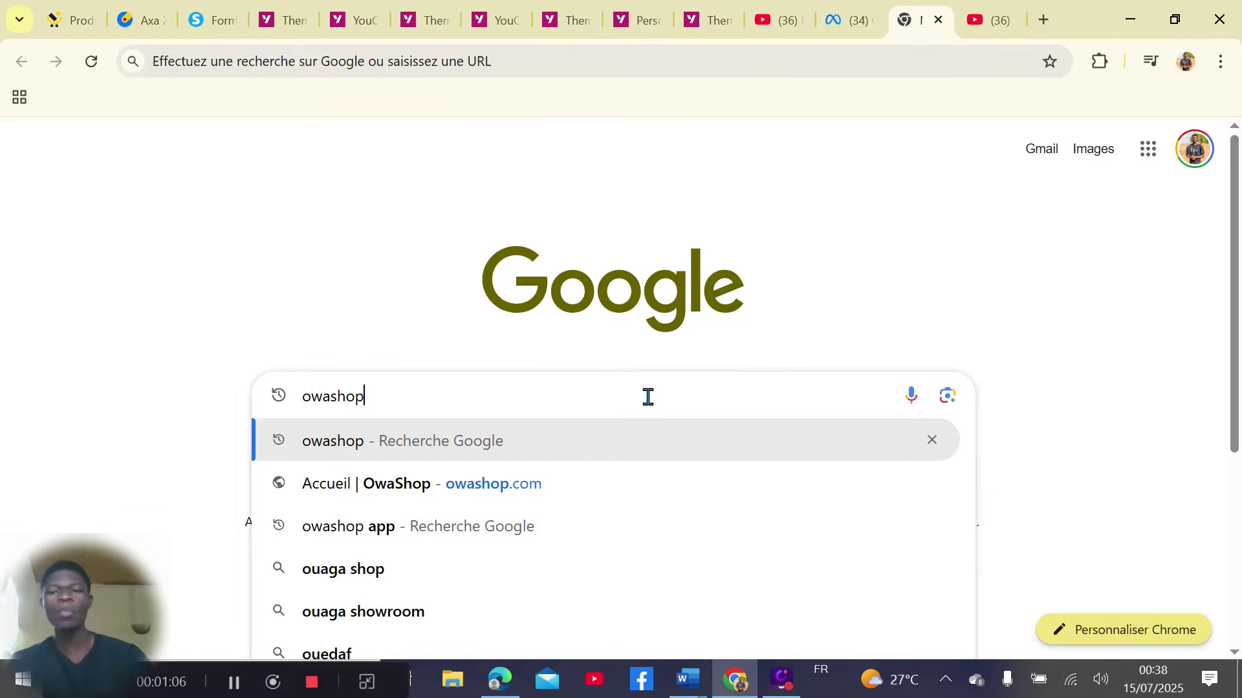
key(Return)
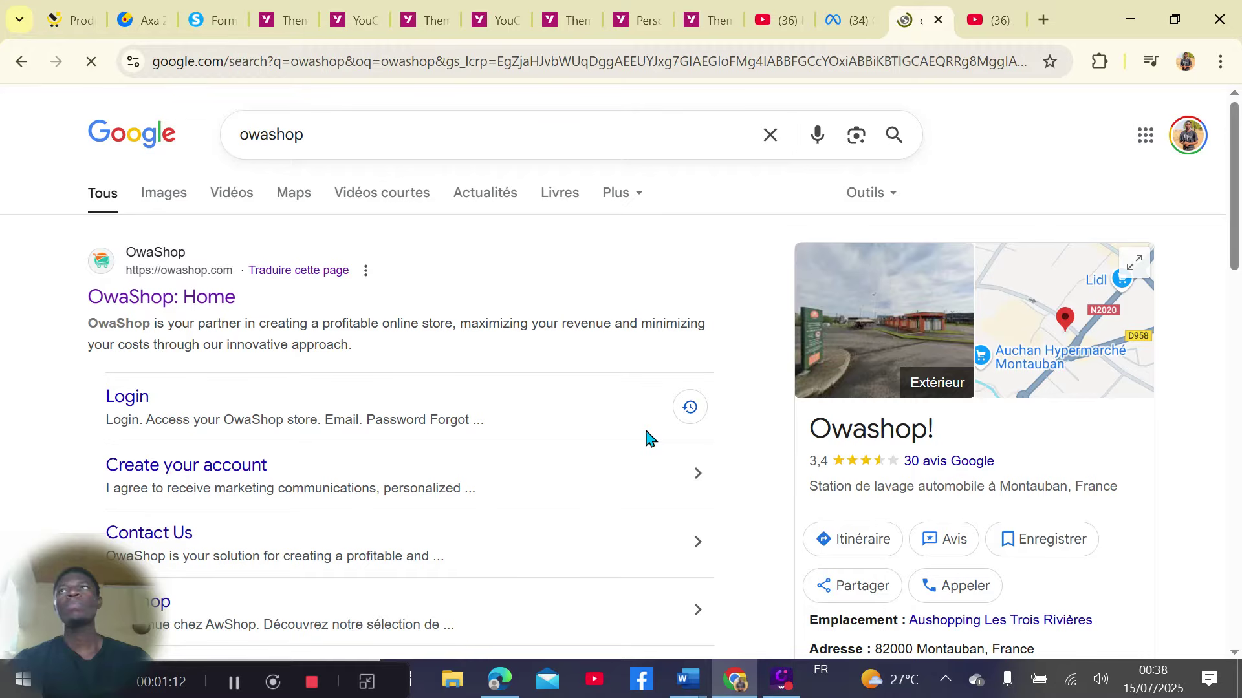
click(164, 307)
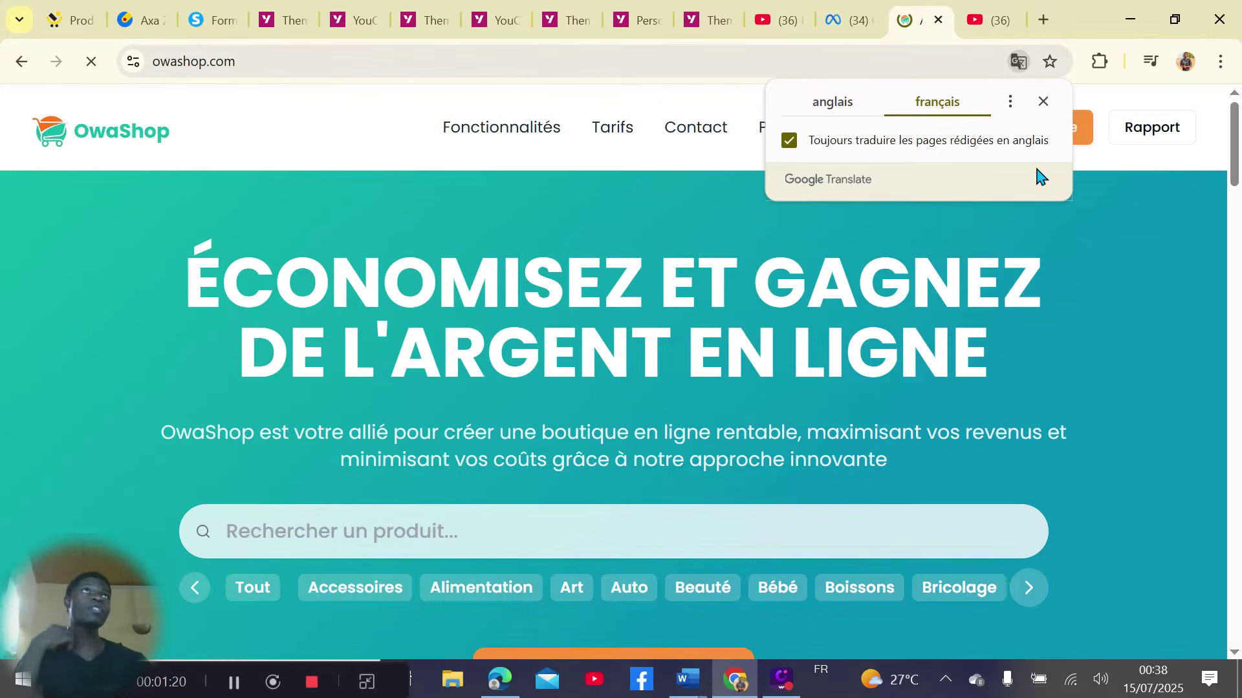
click(1043, 103)
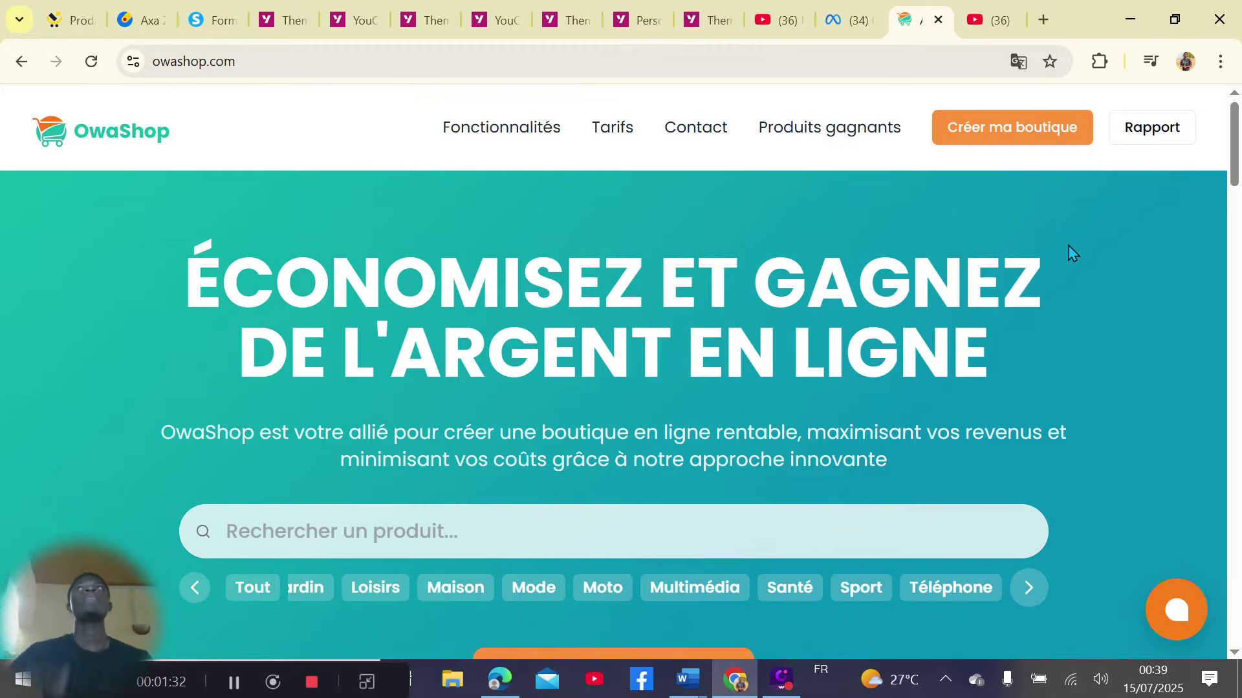
Choose the free trial of the Basique plan in the OwaShop pricing section to open its sign-up form
scroll(1003, 271, down, 1)
scroll(1004, 272, down, 5)
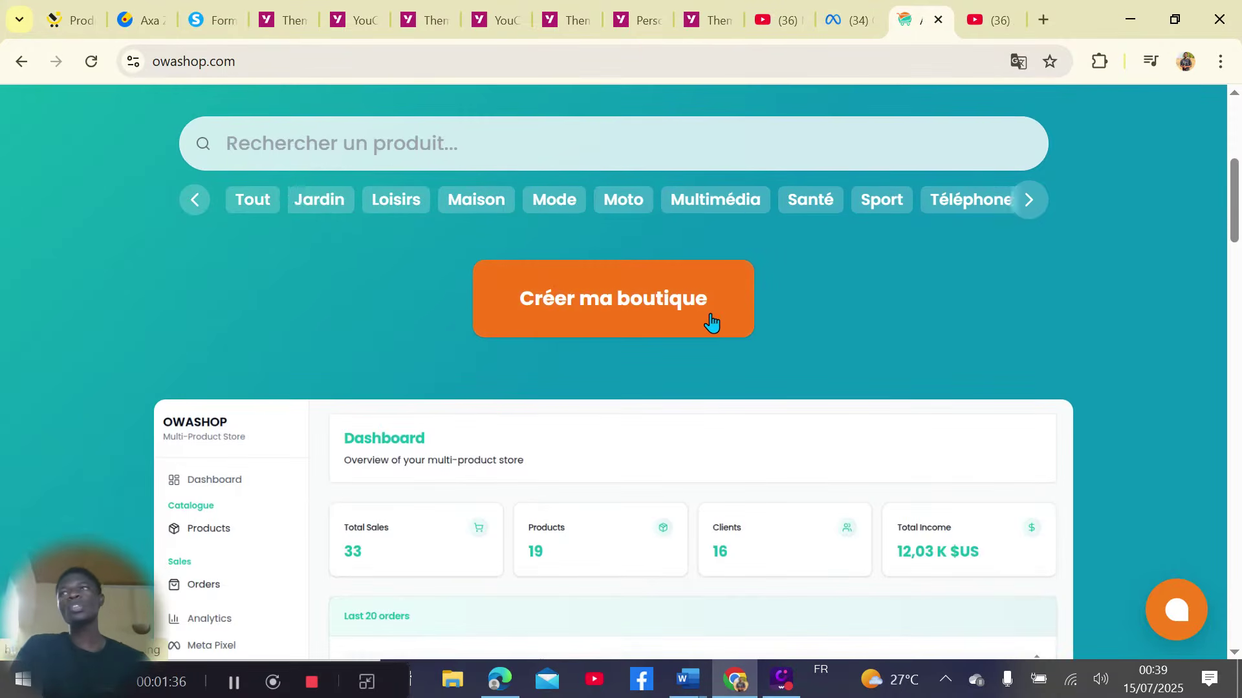
click(689, 308)
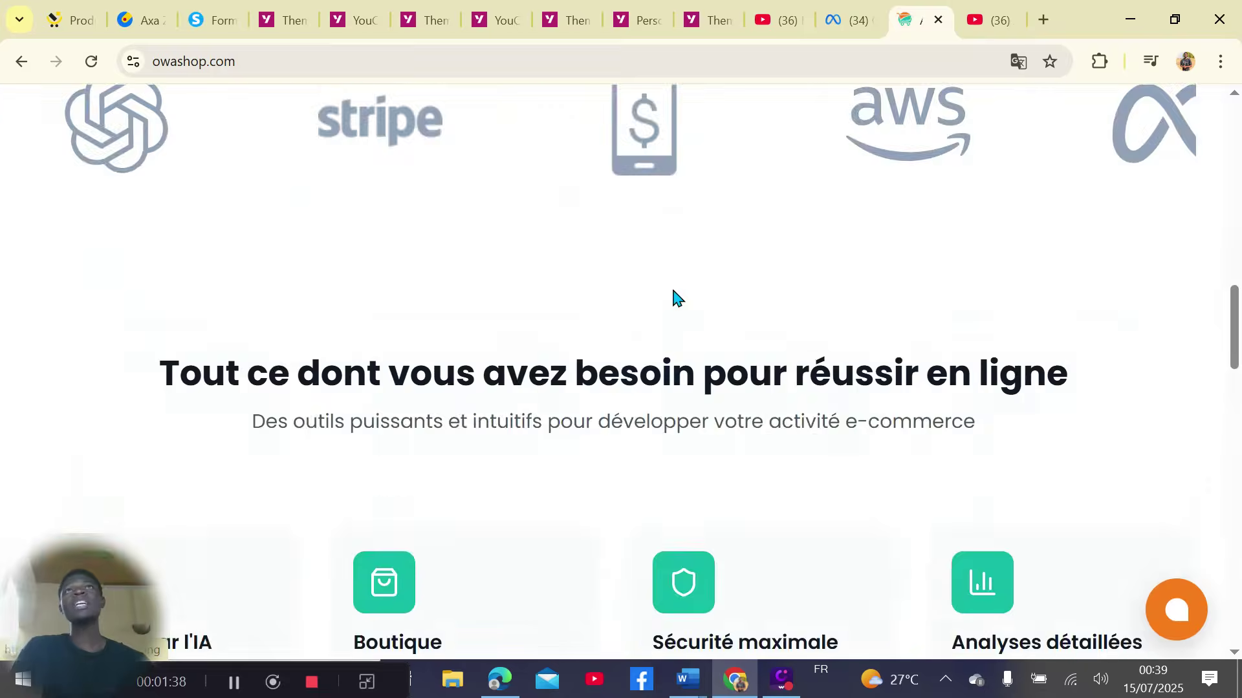
scroll(698, 315, down, 9)
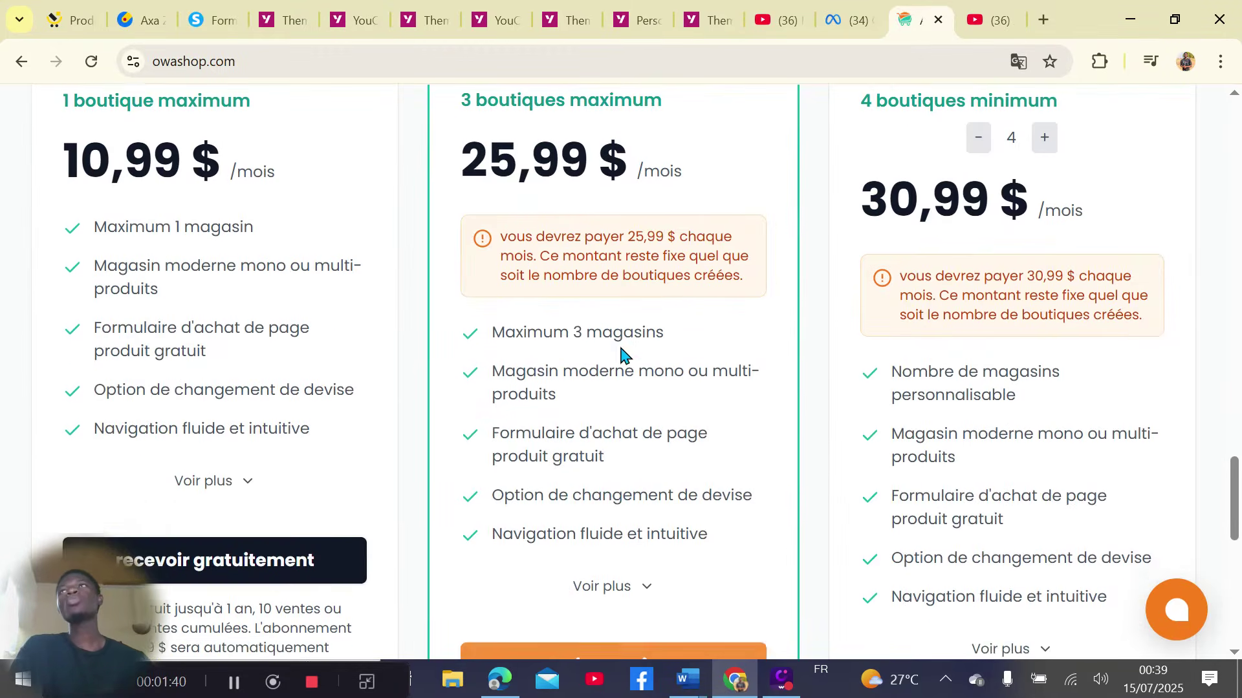
scroll(446, 317, up, 9)
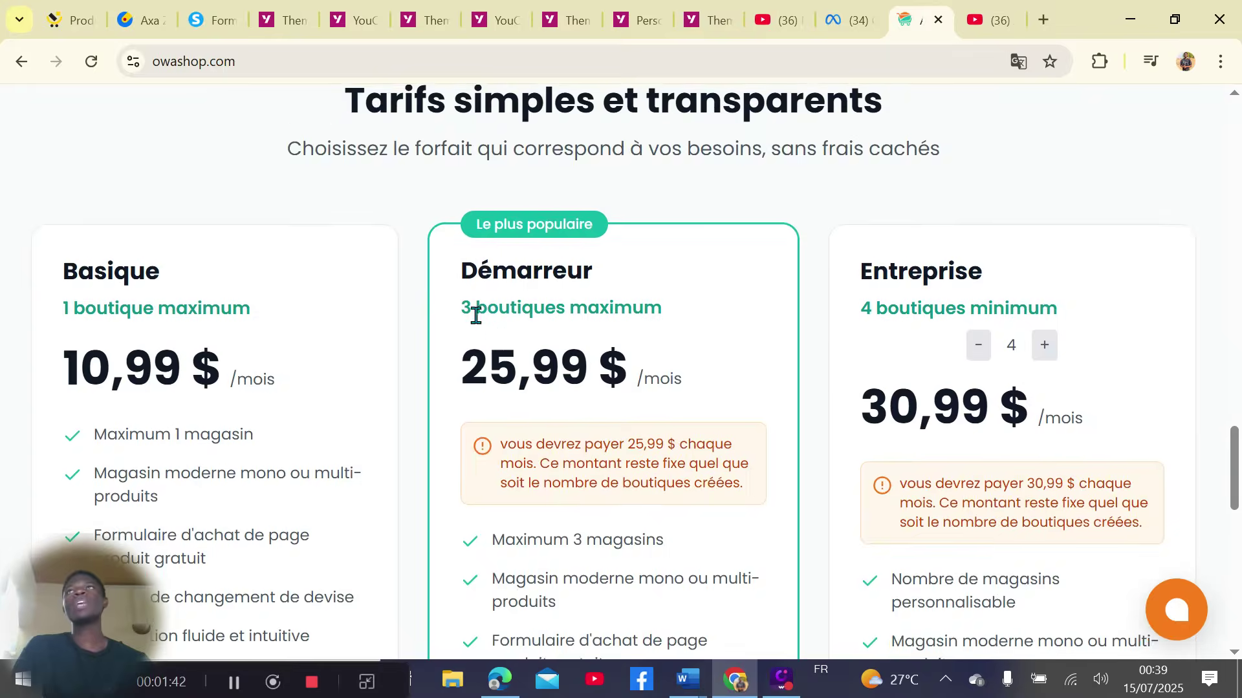
scroll(241, 343, down, 2)
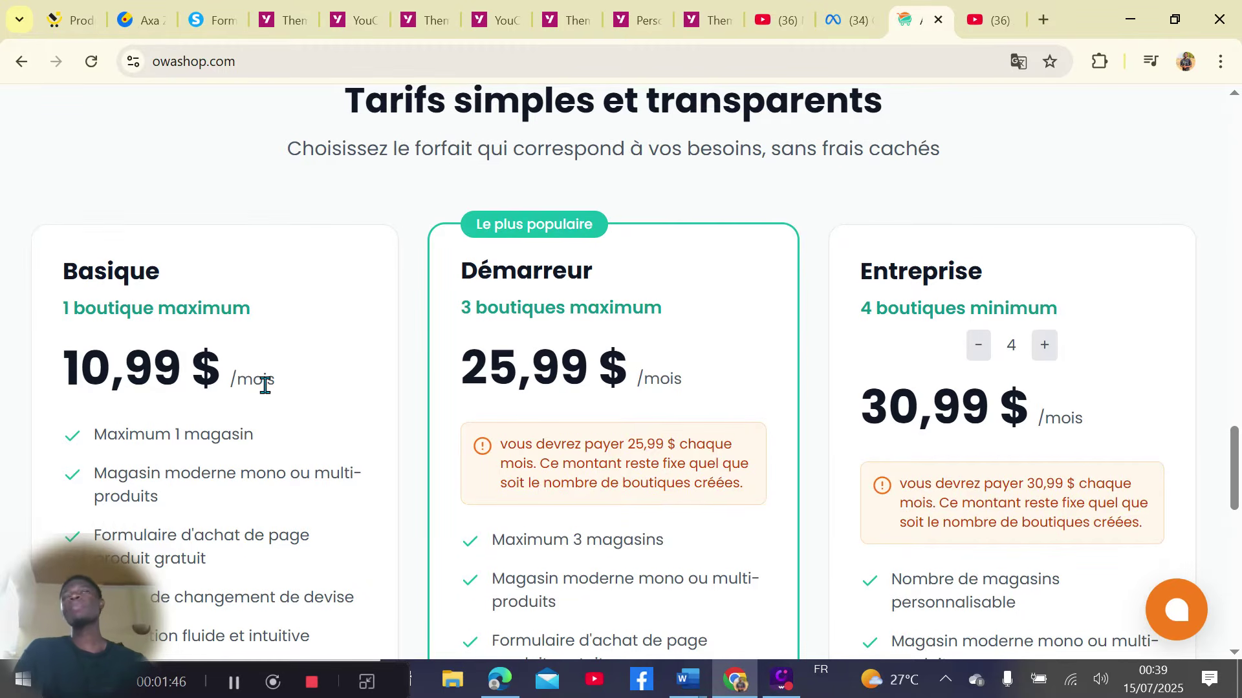
scroll(317, 392, down, 7)
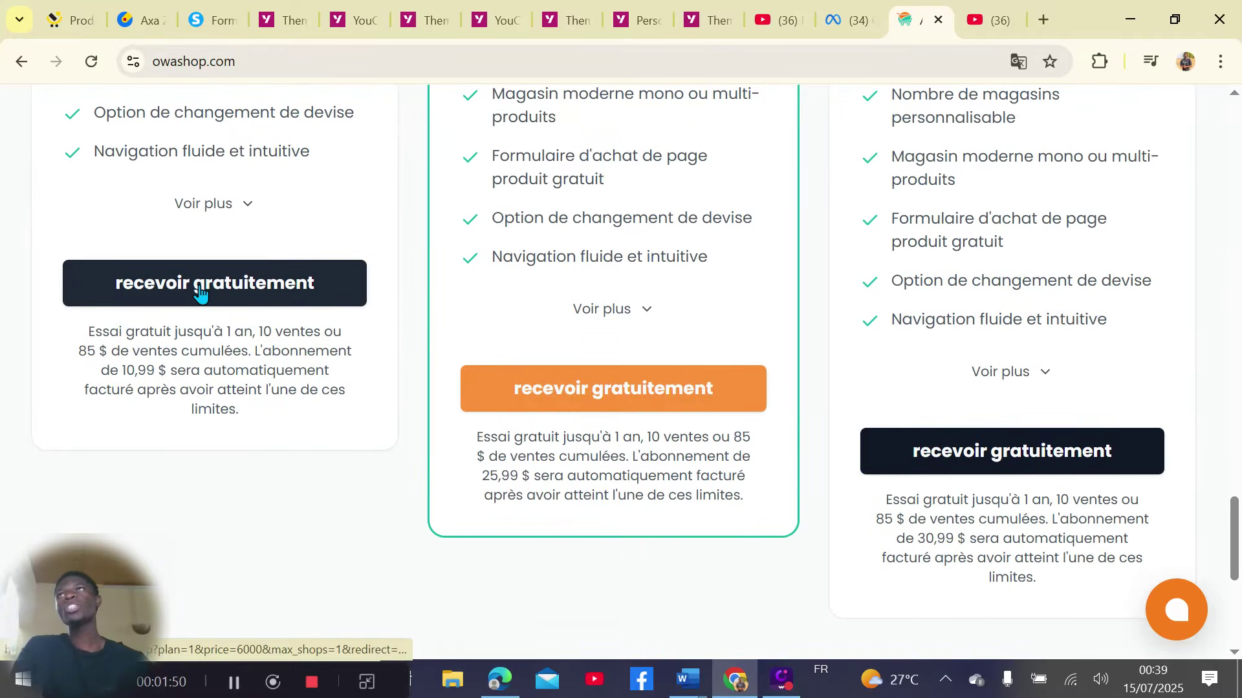
click(198, 292)
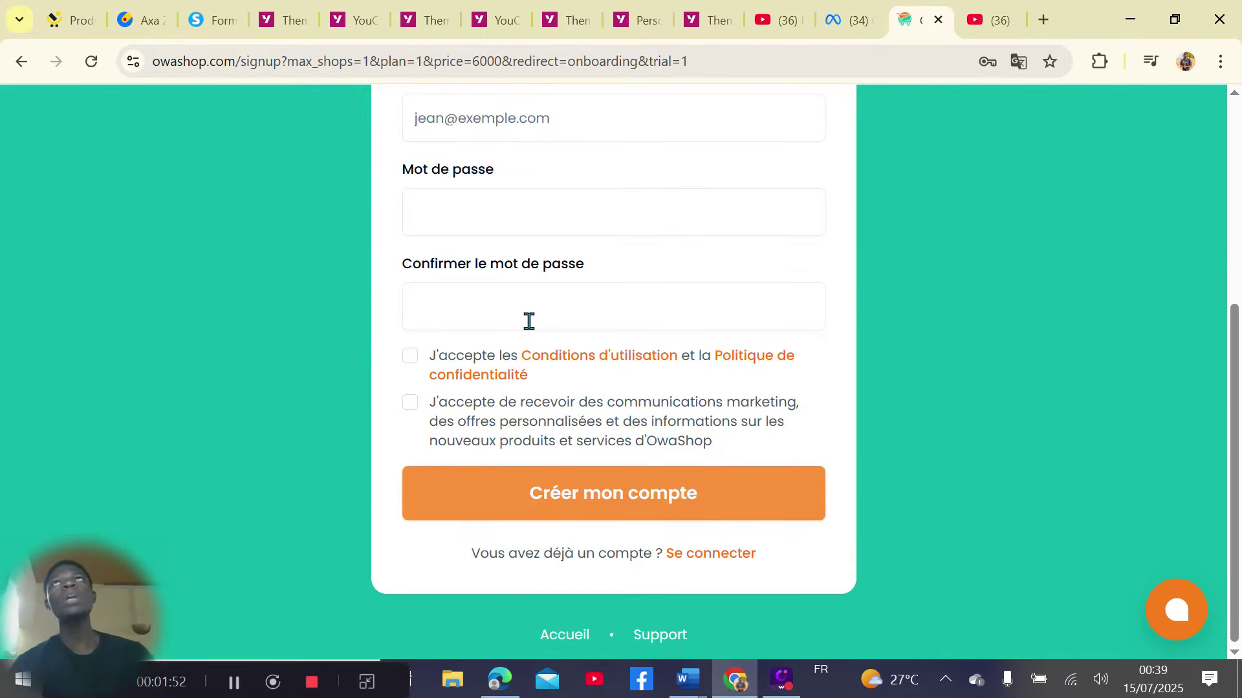
Examine the sign-up form's name, e-mail, password and consent fields
scroll(546, 308, up, 5)
scroll(554, 299, down, 2)
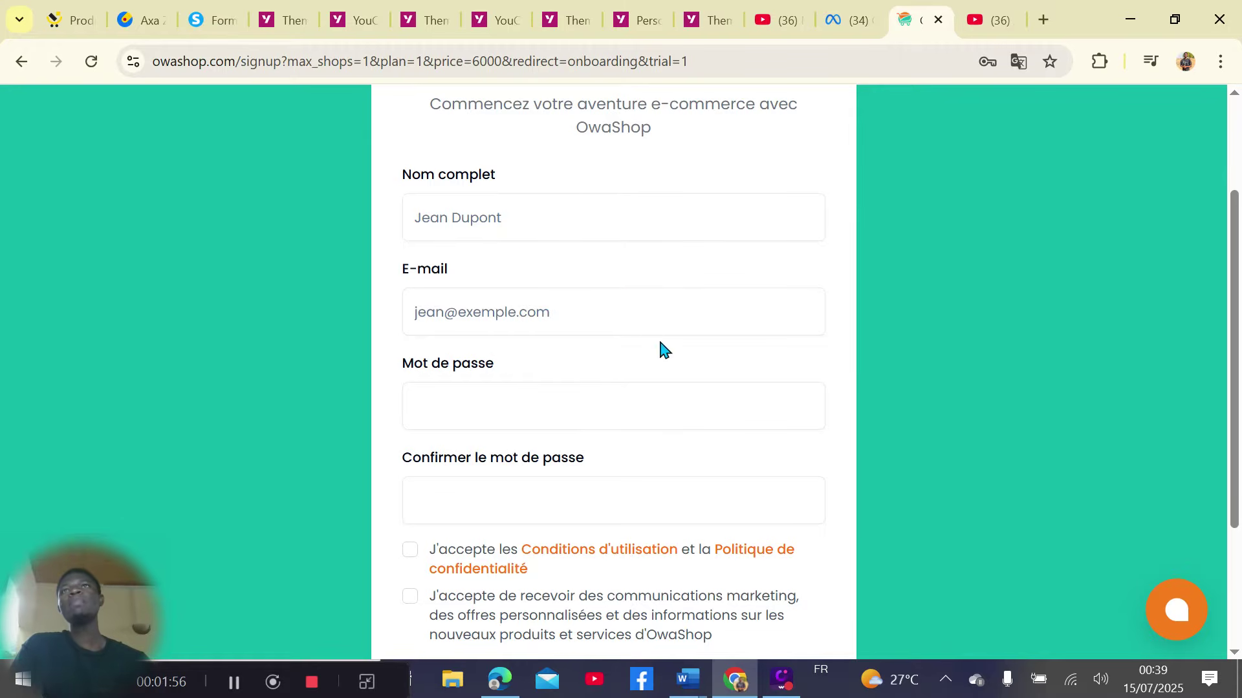
scroll(462, 403, down, 2)
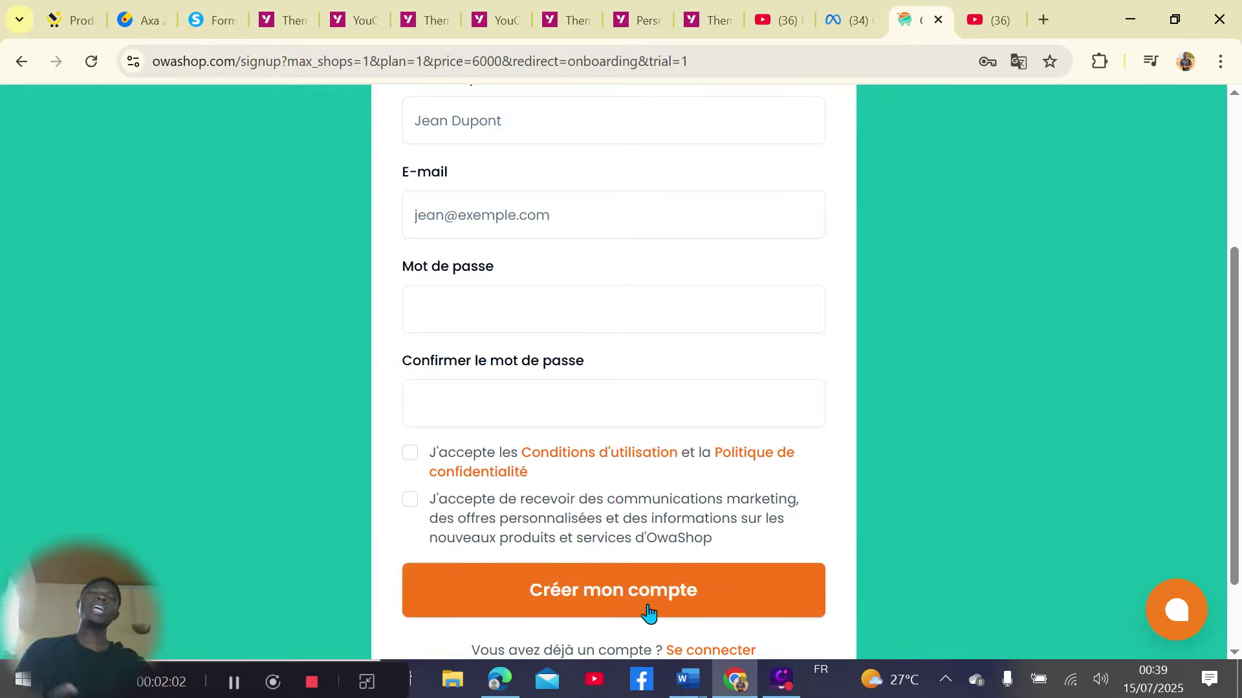
scroll(647, 618, down, 2)
scroll(676, 537, up, 3)
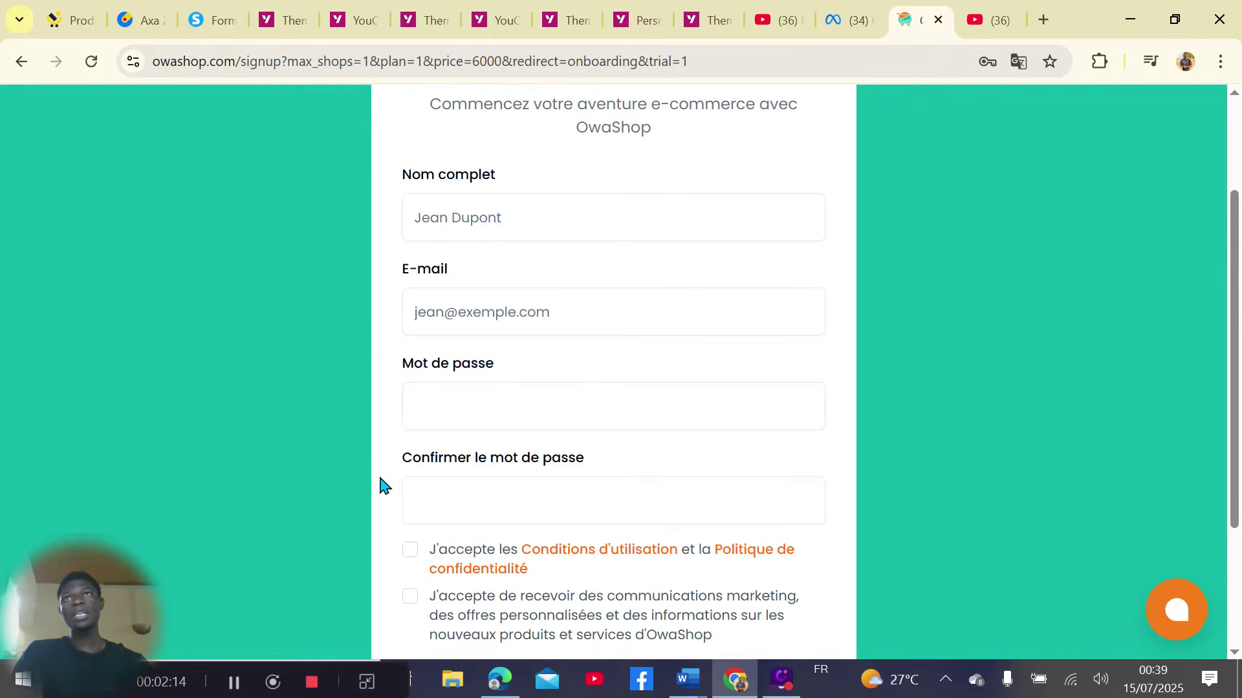
scroll(621, 420, down, 3)
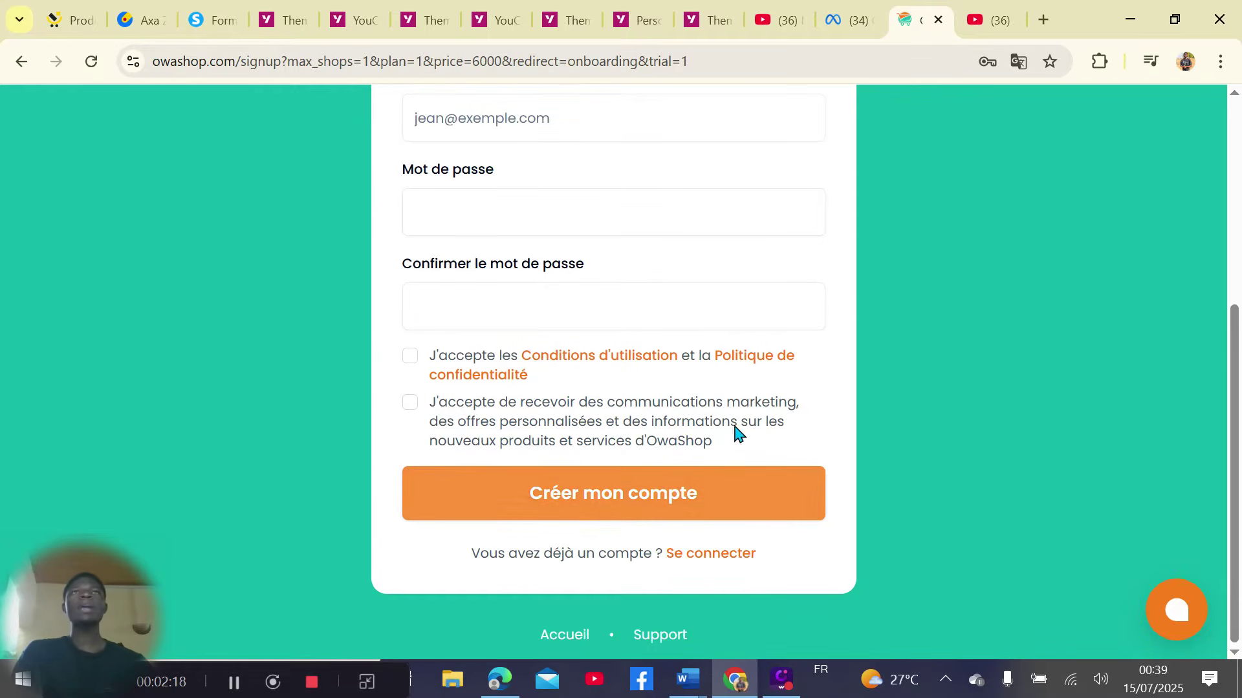
scroll(744, 437, up, 5)
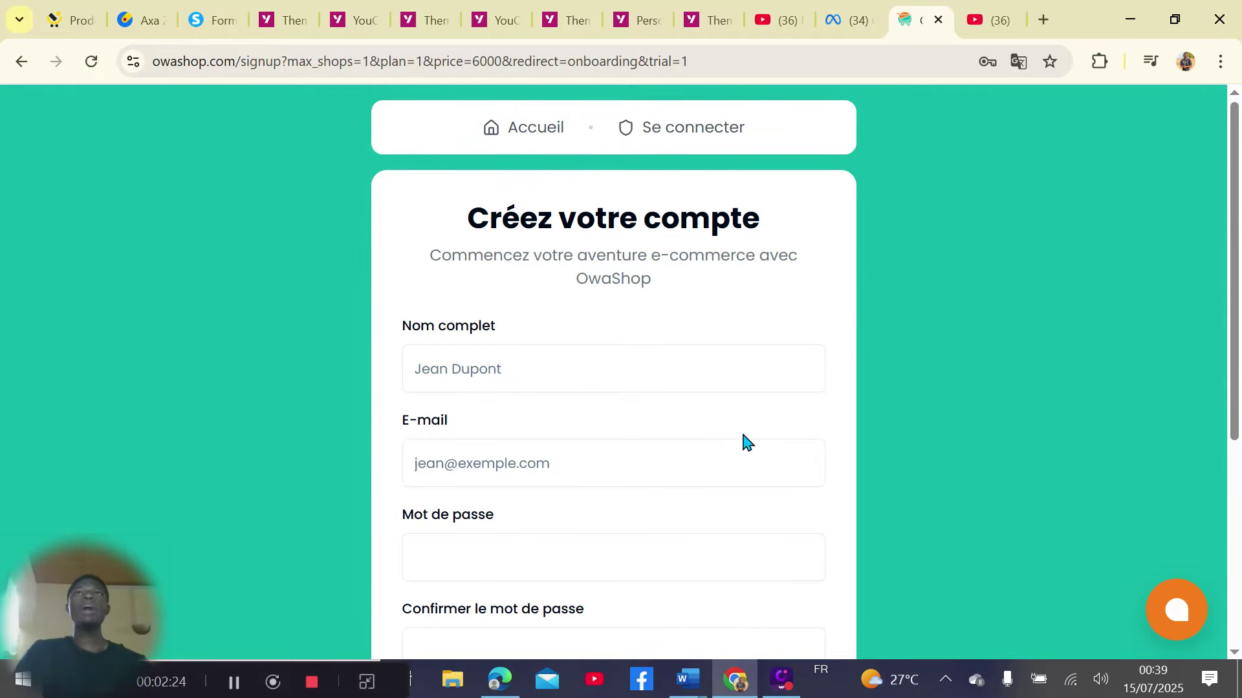
Switch to the existing-account login and sign in with the prefilled credentials, enabling "Se souvenir de moi"
scroll(684, 366, down, 4)
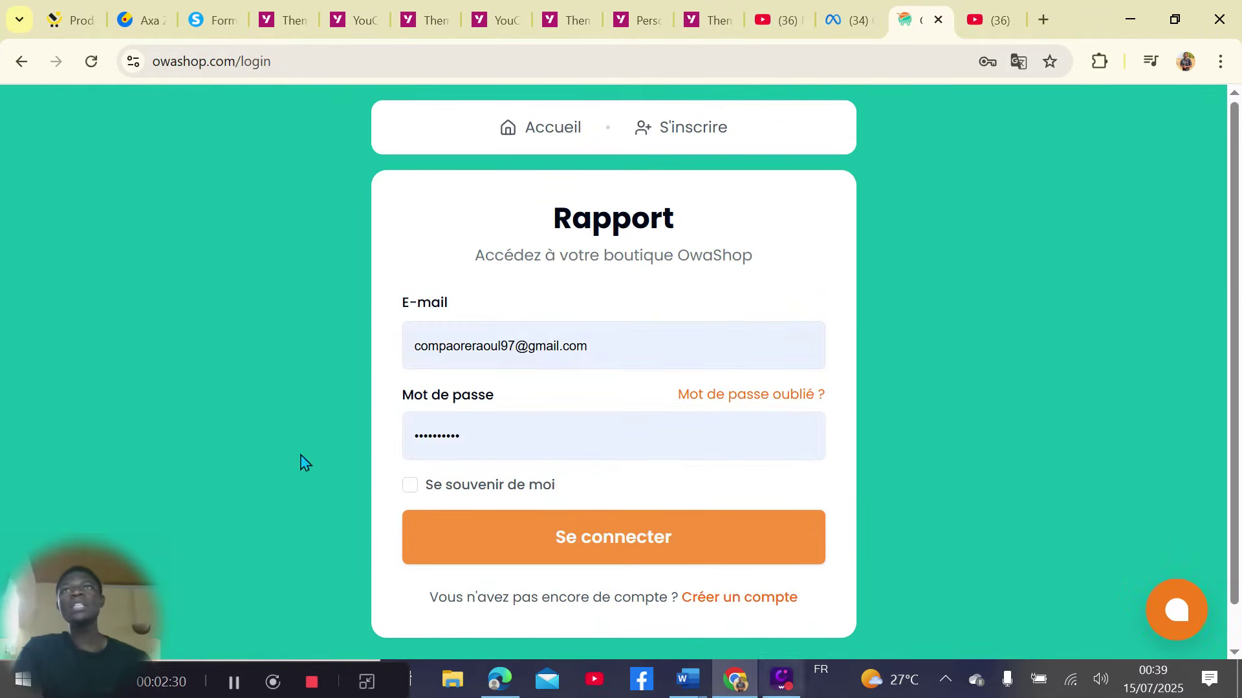
click(410, 486)
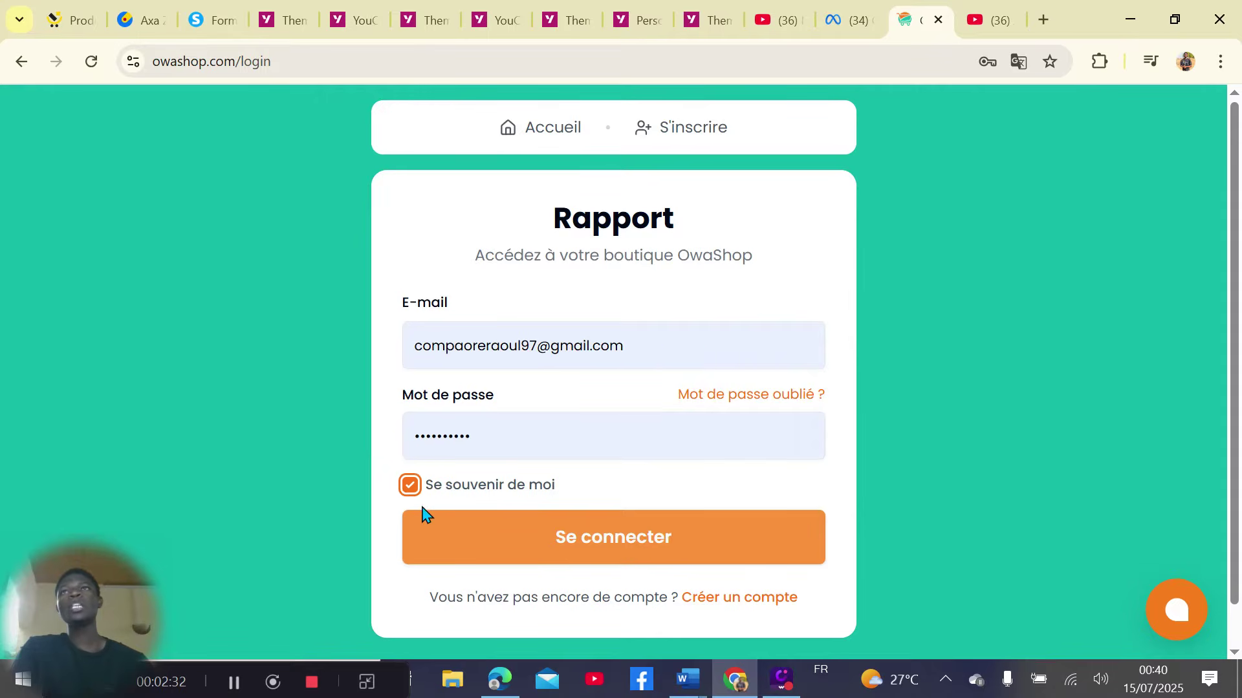
click(439, 536)
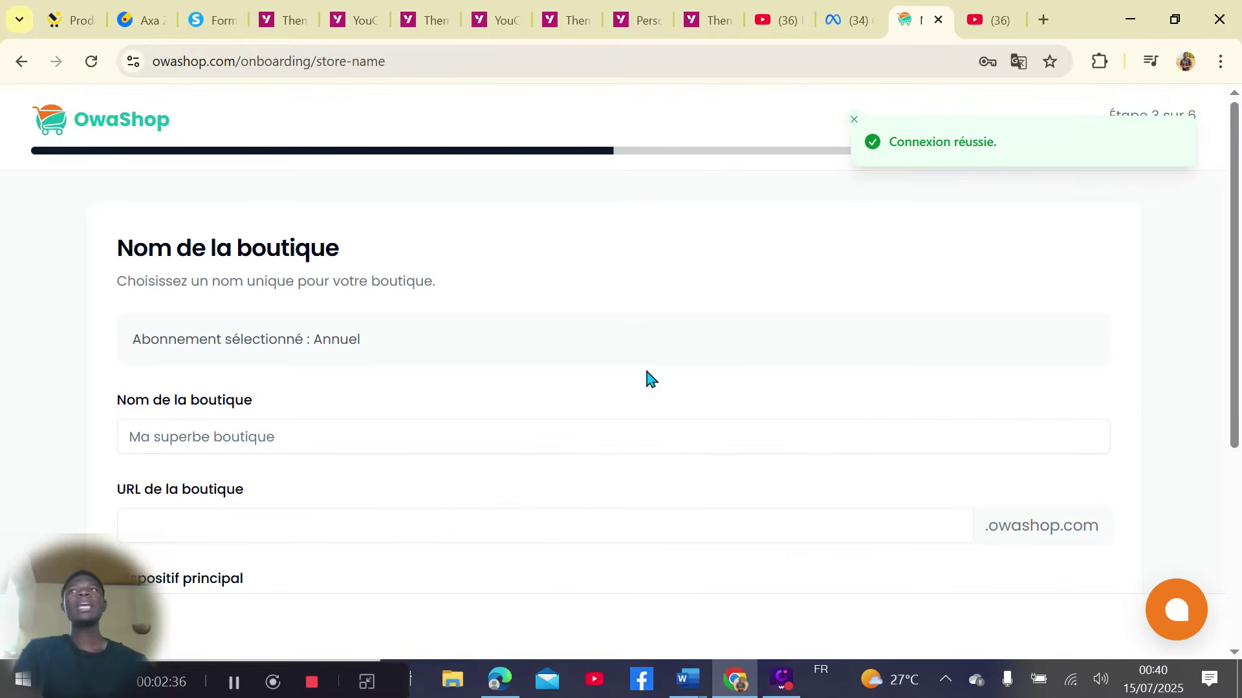
Examine the store setup form's shop name, URL and currency fields and its naming requirements
scroll(672, 304, down, 3)
scroll(704, 250, down, 2)
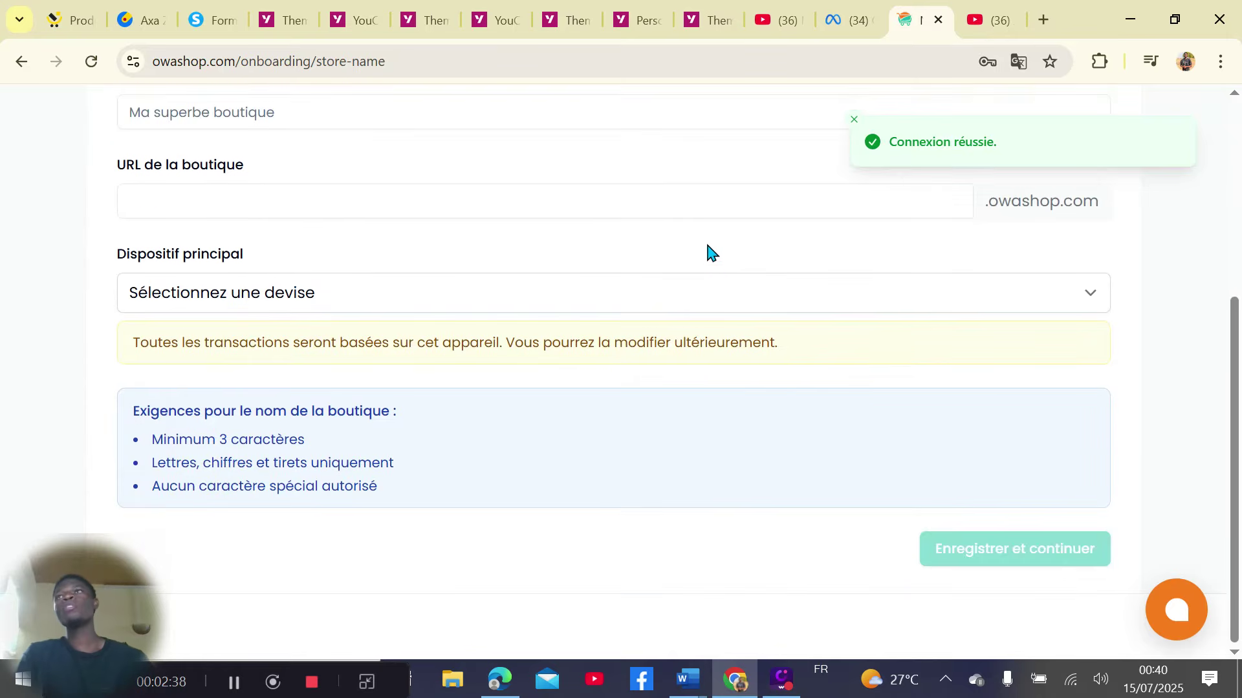
scroll(715, 271, up, 5)
scroll(716, 270, down, 3)
scroll(707, 280, up, 4)
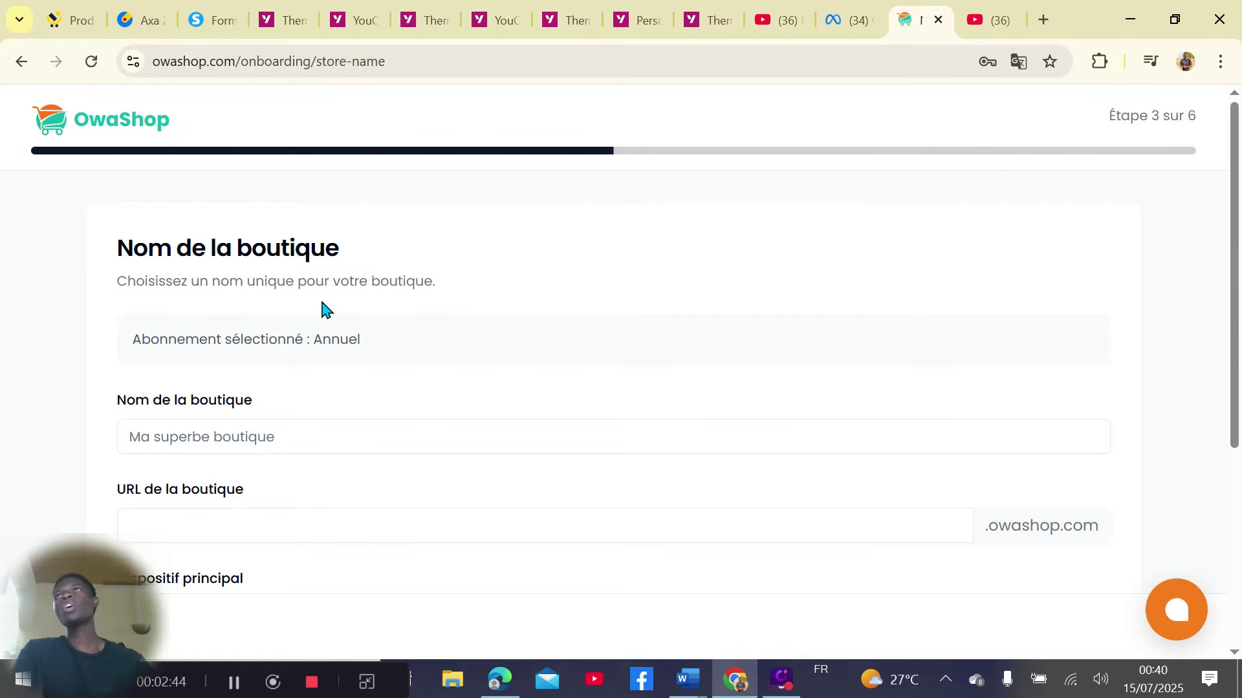
scroll(401, 315, down, 1)
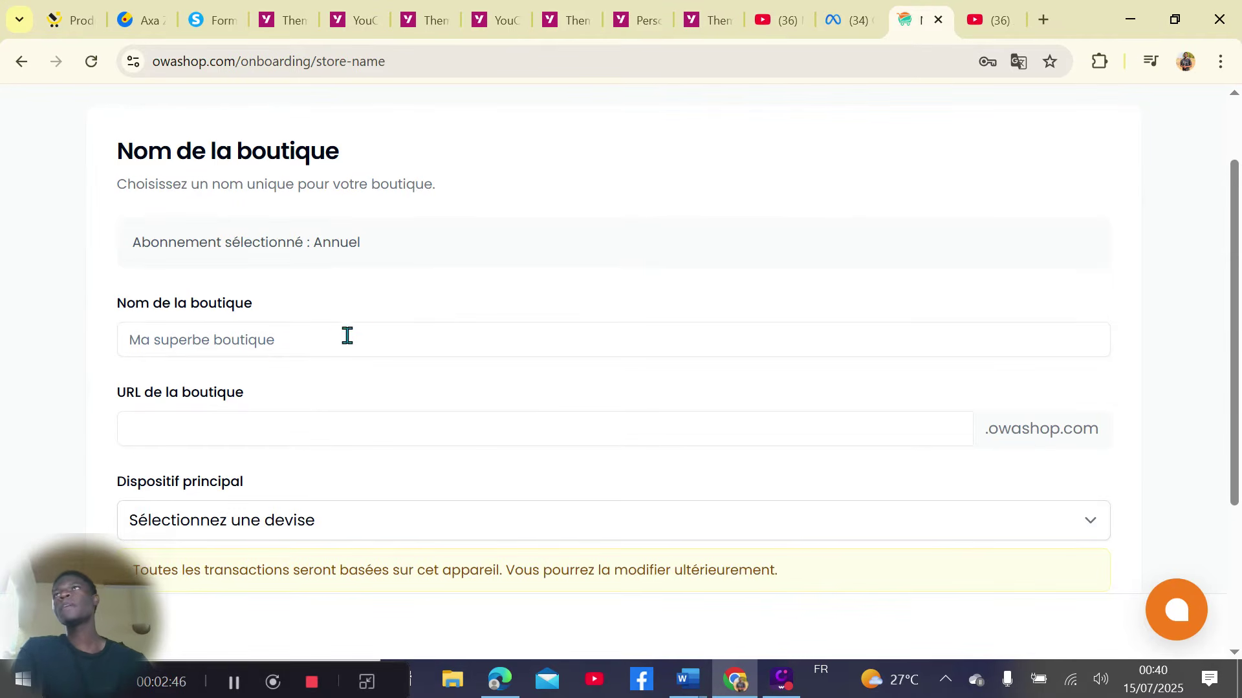
click(257, 349)
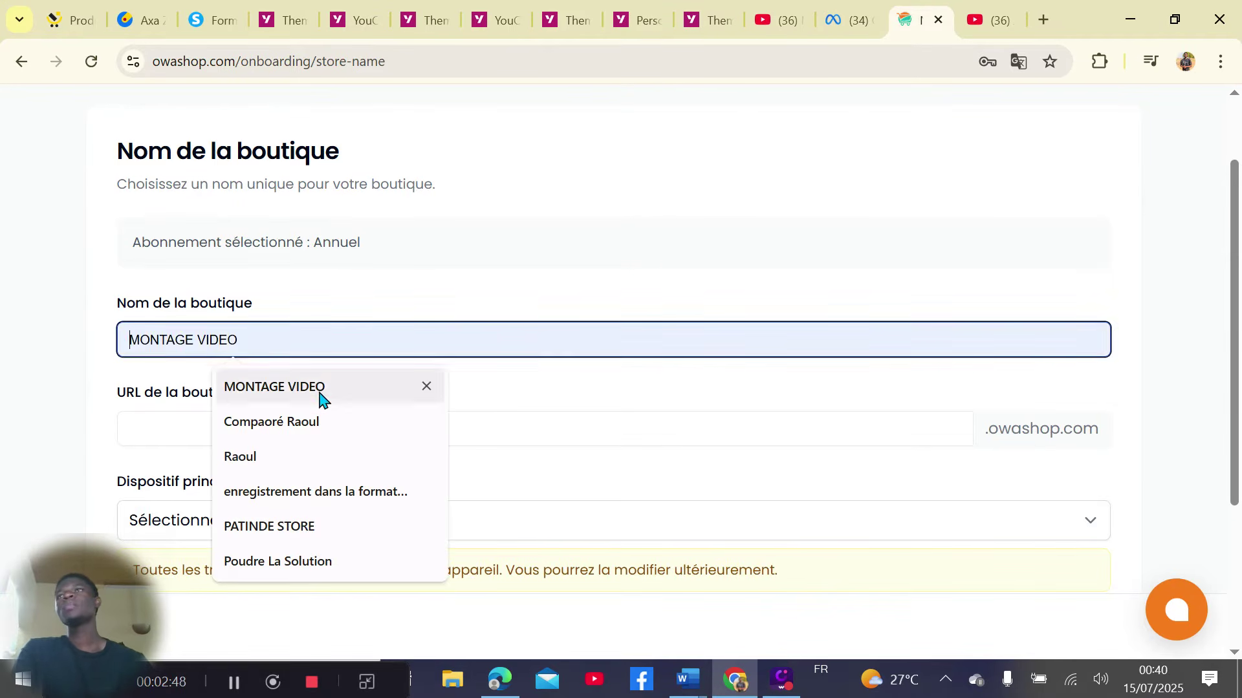
scroll(508, 275, up, 1)
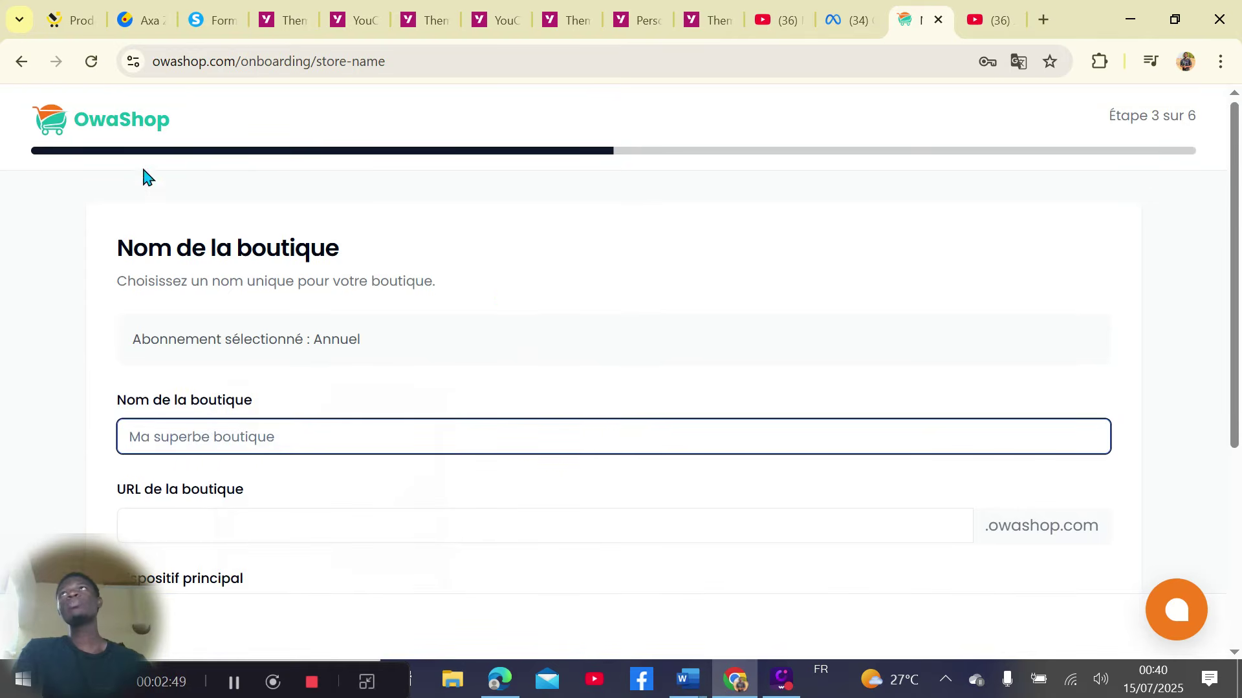
Return to the Google results for owashop and reopen the OwaShop home page
click(21, 62)
click(19, 61)
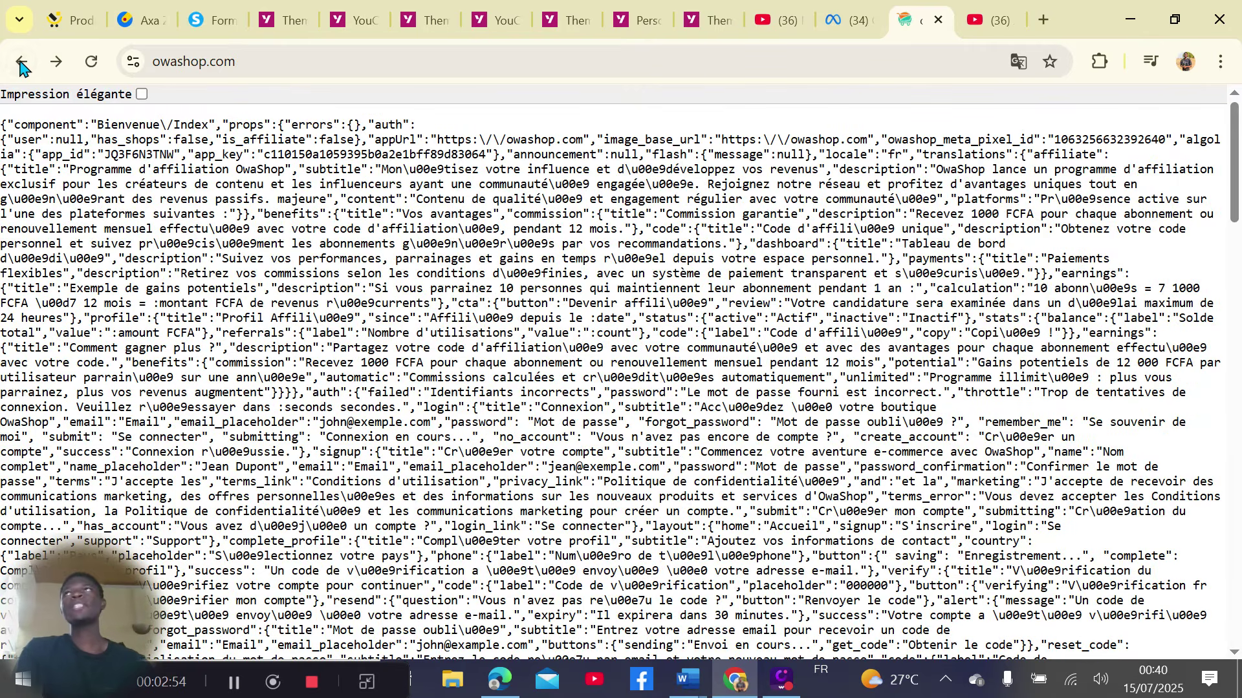
click(20, 61)
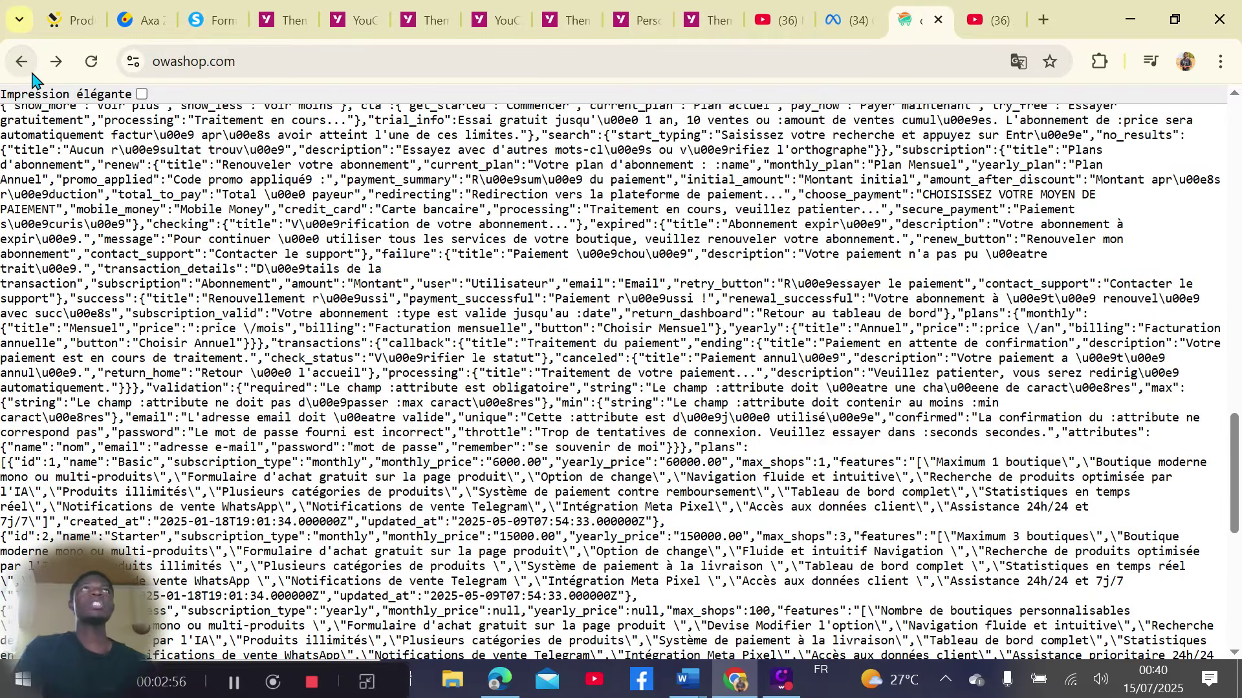
click(32, 74)
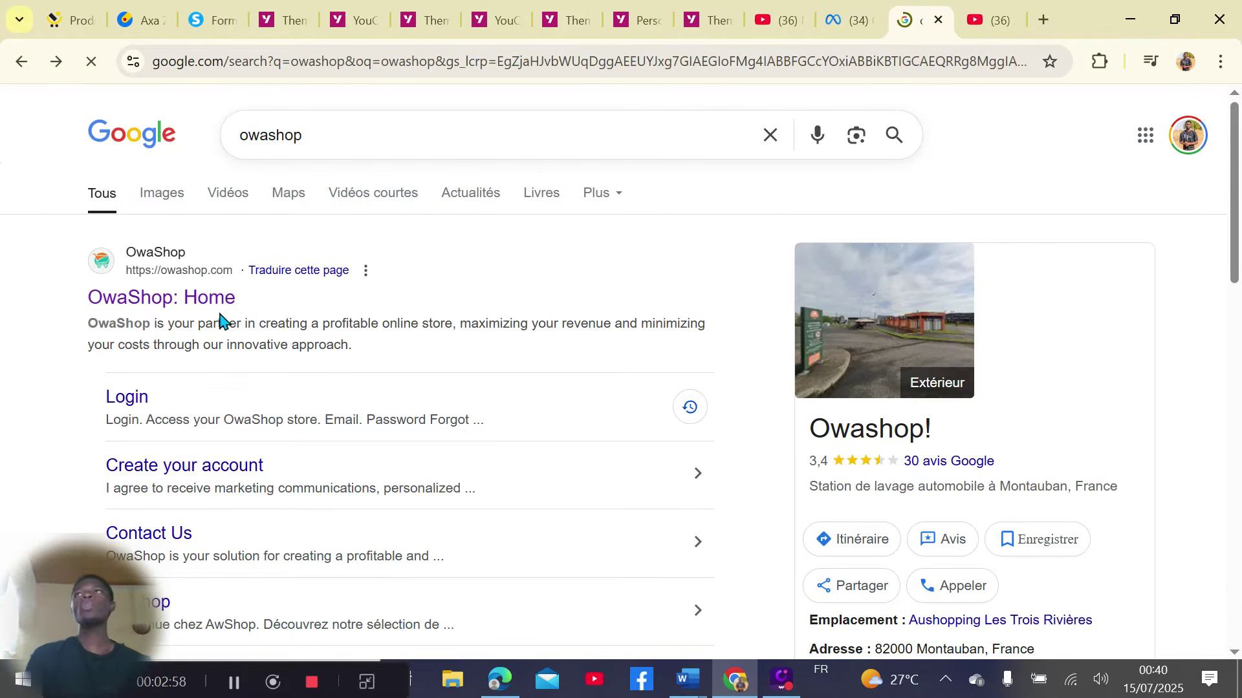
click(216, 302)
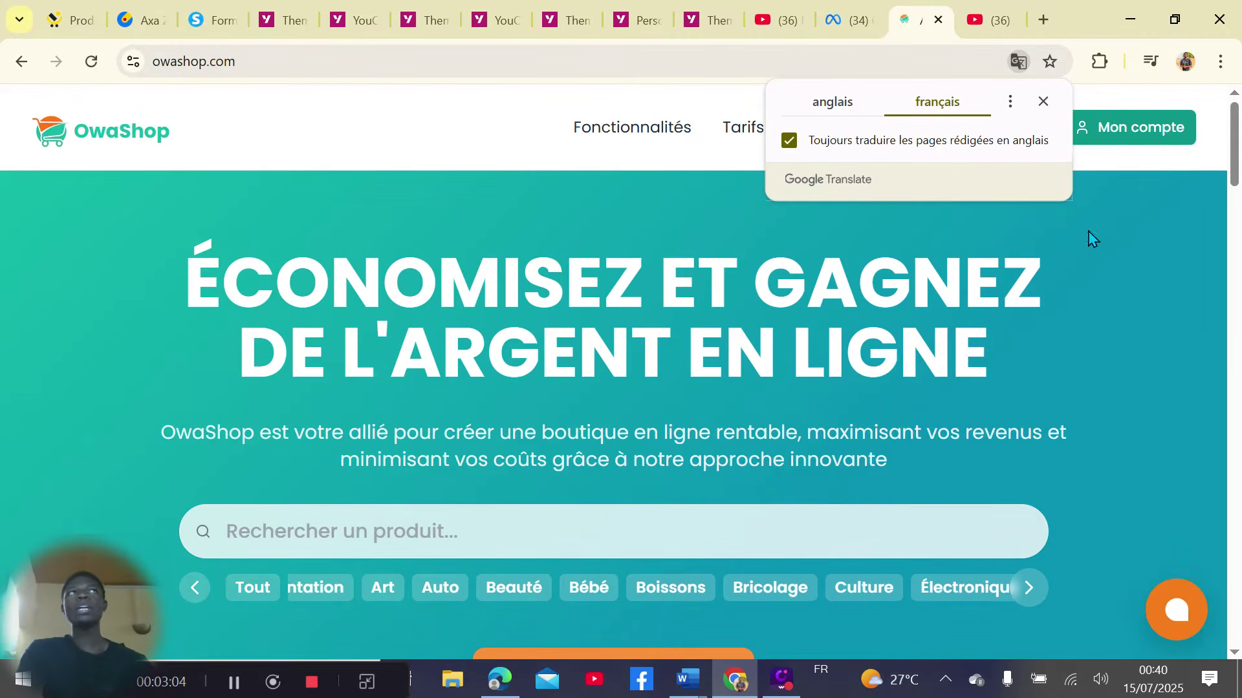
Open "Mes boutiques" for the signed-in account and go to the list of existing stores on the seller dashboard
click(1101, 135)
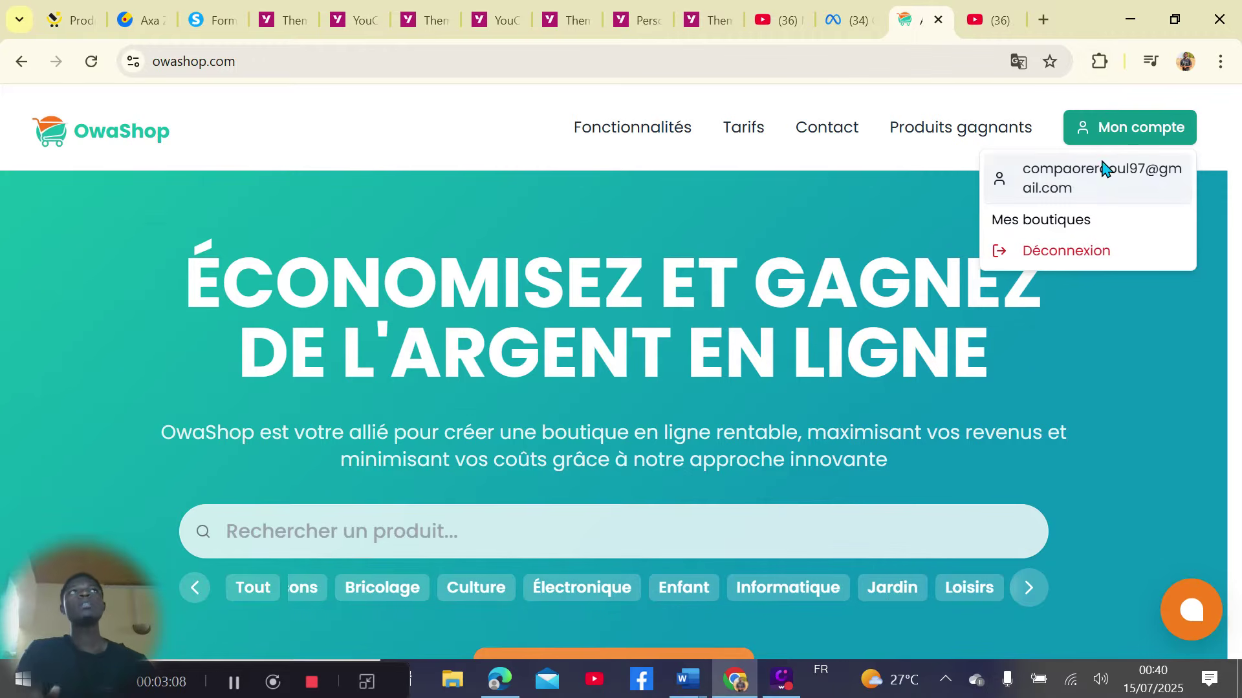
click(1027, 228)
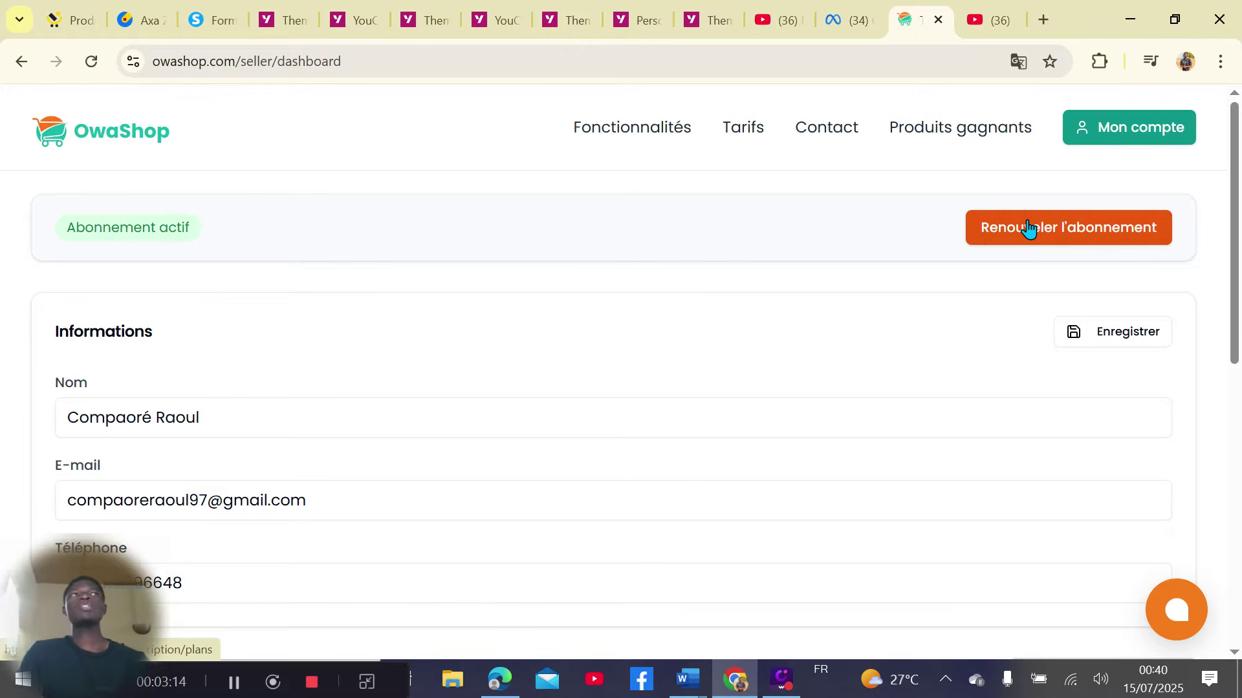
scroll(477, 289, down, 7)
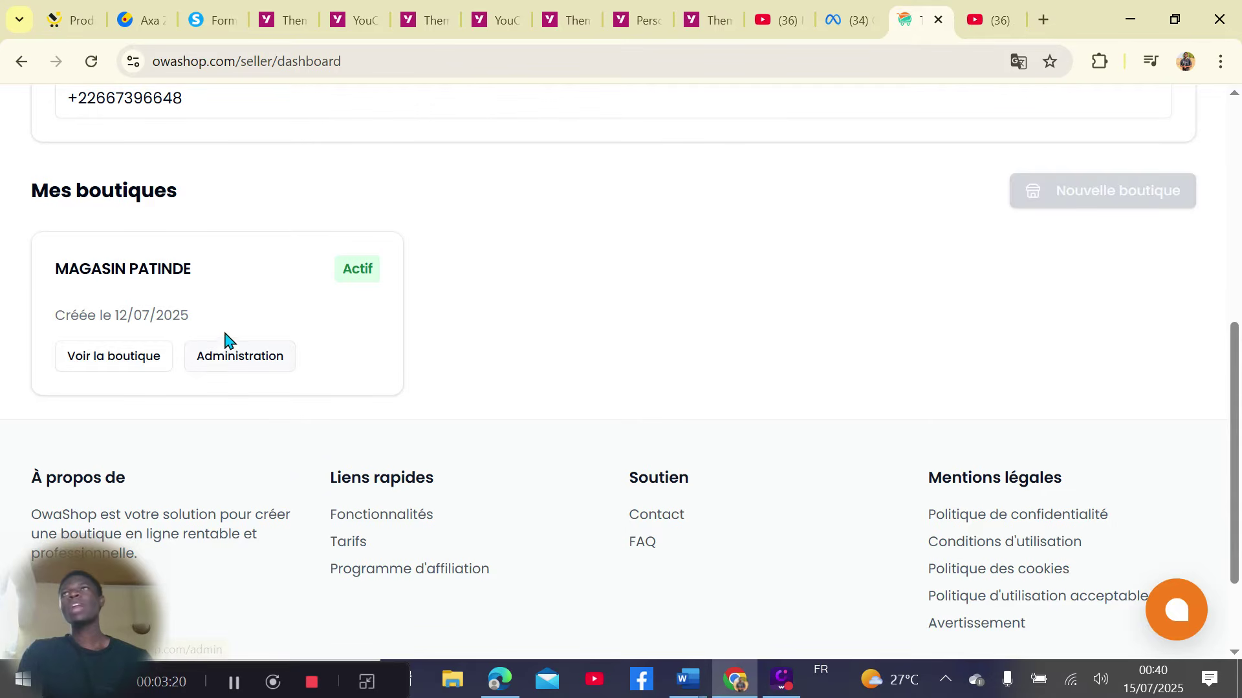
Review the subscription, account information and store list on the seller dashboard, and open the administration of MAGASIN PATINDE
scroll(371, 336, up, 8)
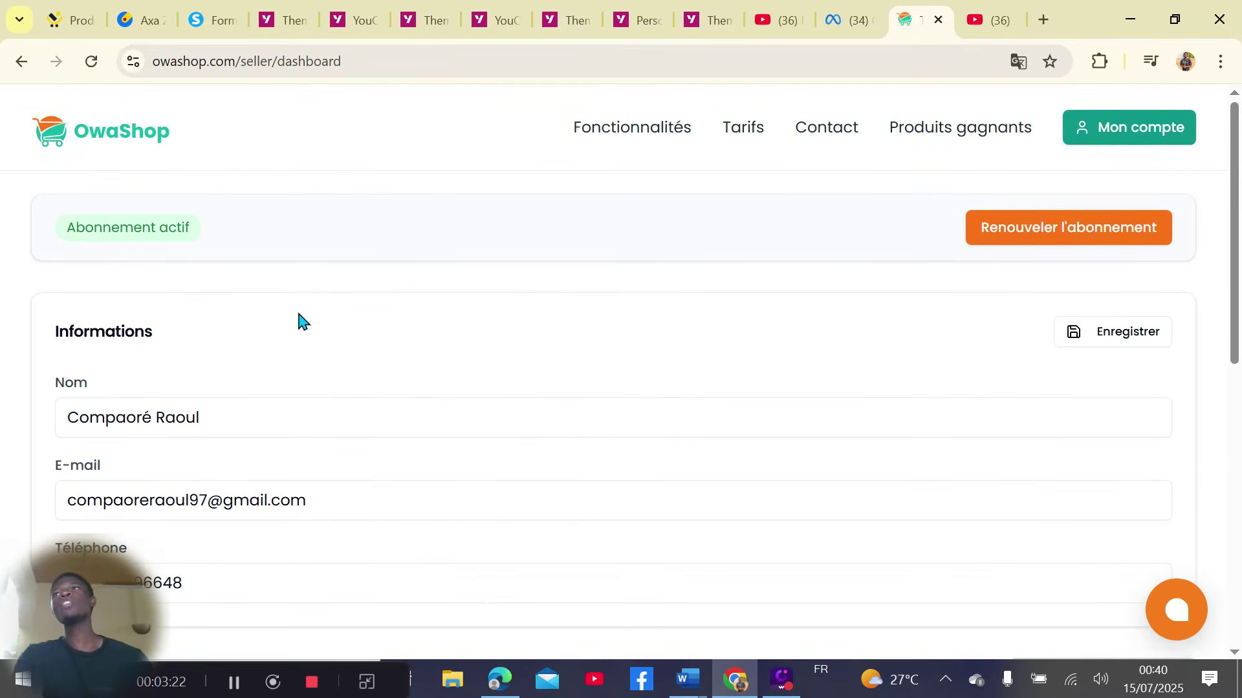
scroll(414, 287, down, 3)
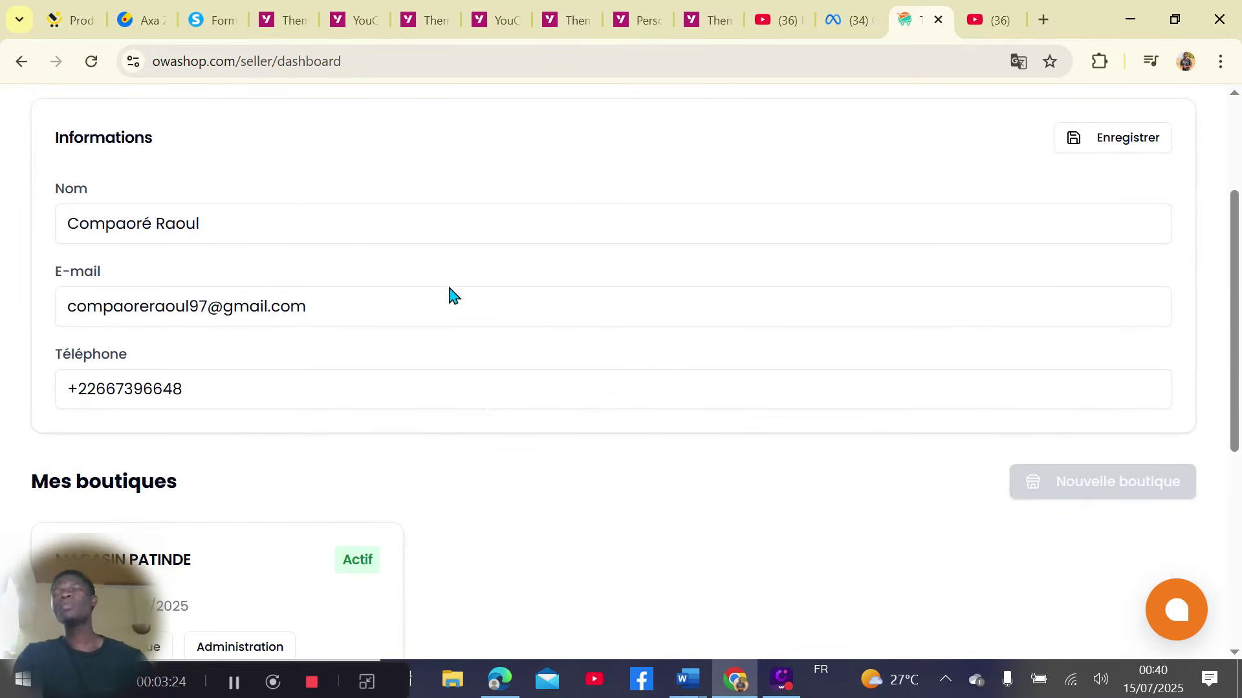
scroll(388, 317, down, 3)
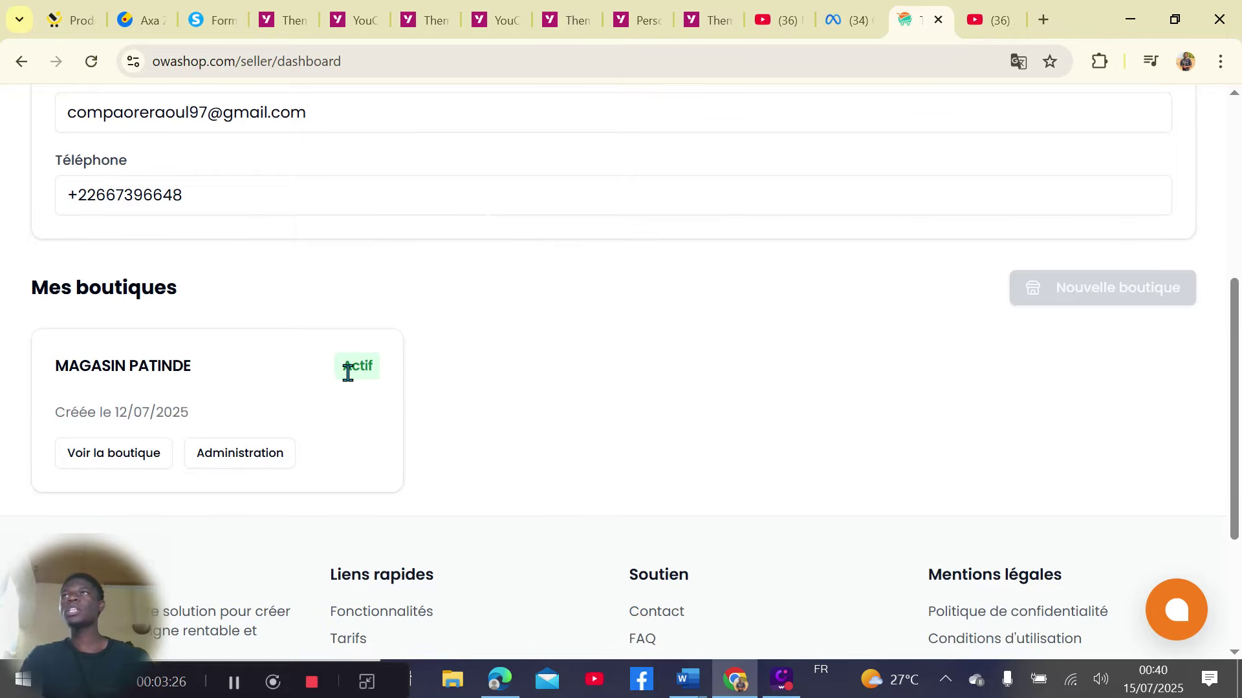
scroll(635, 300, up, 6)
scroll(668, 285, down, 4)
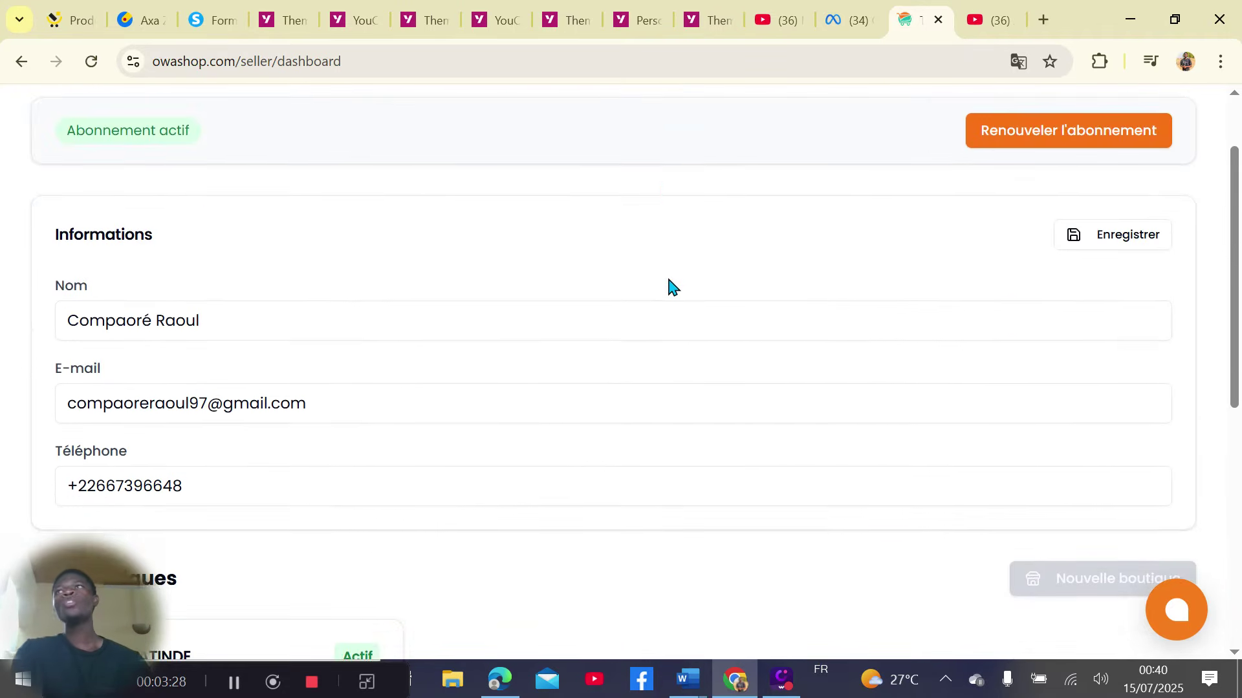
scroll(666, 317, down, 1)
click(261, 455)
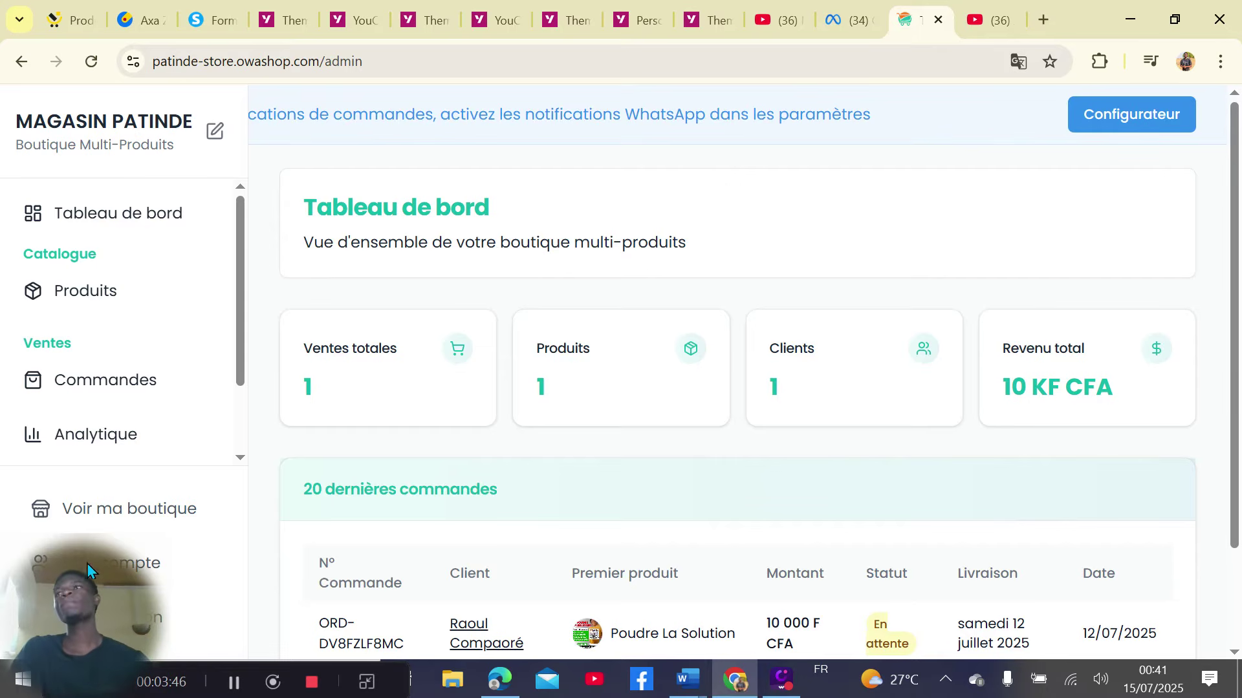
drag(80, 655, 56, 94)
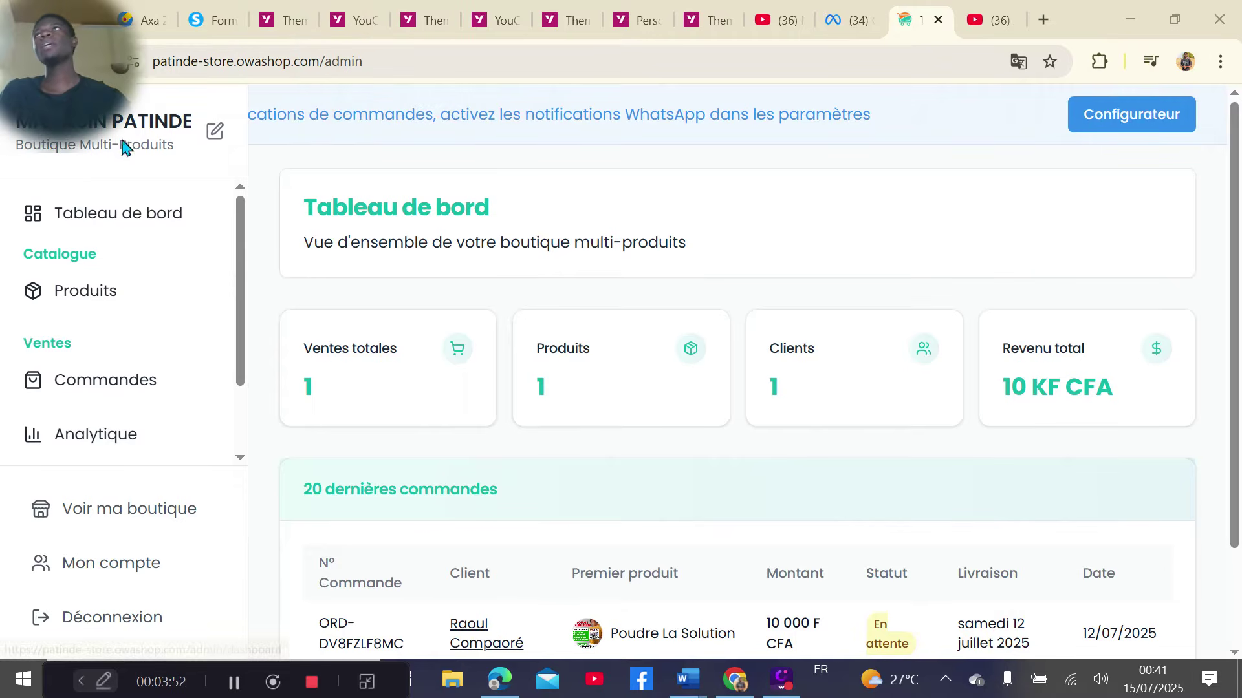
drag(71, 64, 242, 33)
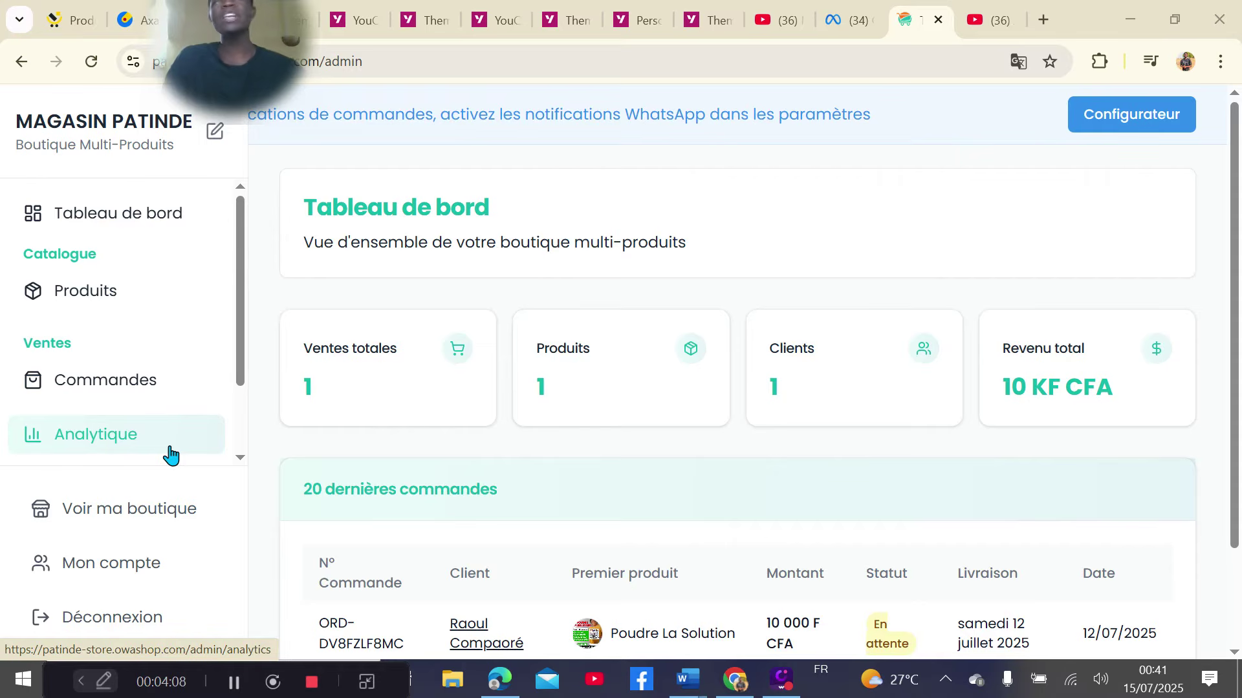
drag(260, 74, 1177, 623)
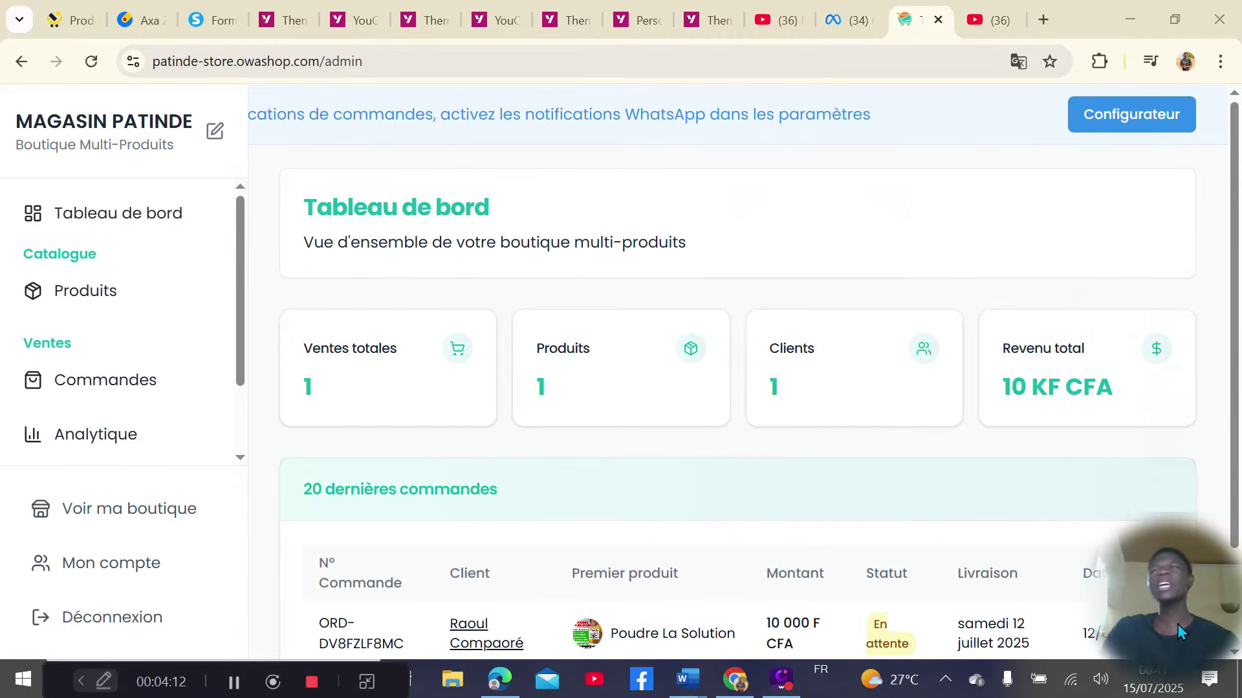
Examine the store's overview figures and latest orders, and reopen the "Tableau de bord" page
scroll(172, 388, down, 4)
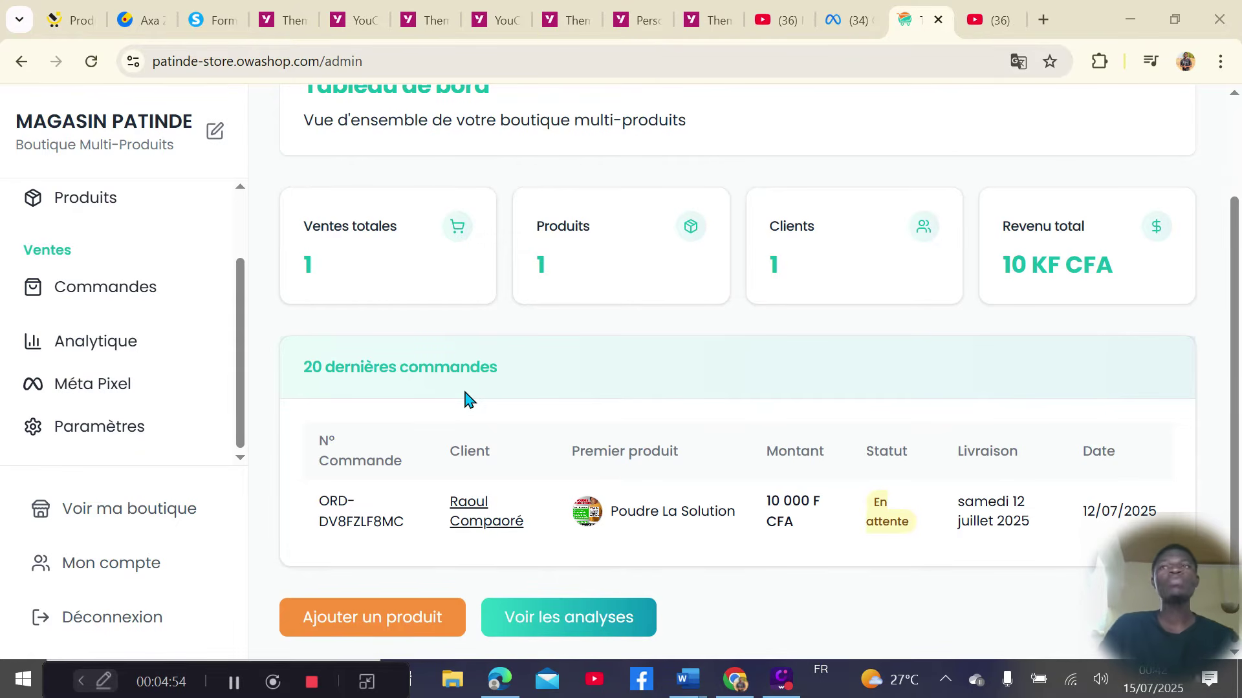
scroll(388, 362, up, 3)
scroll(199, 358, up, 2)
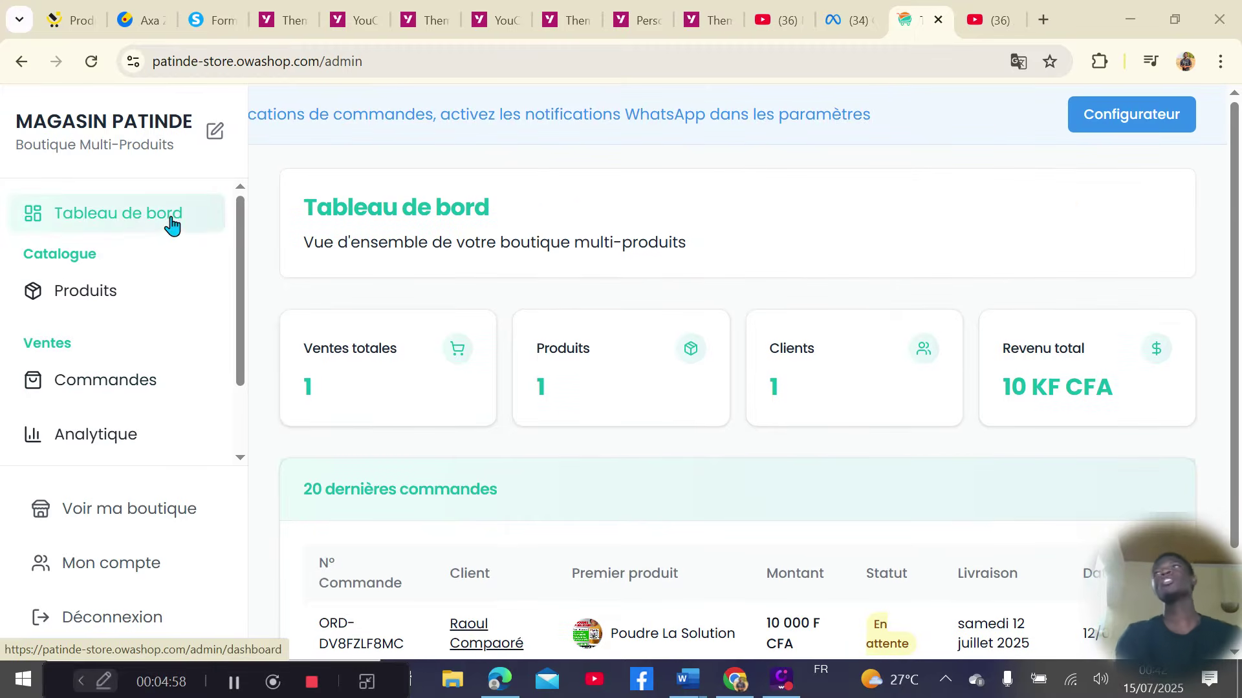
click(121, 223)
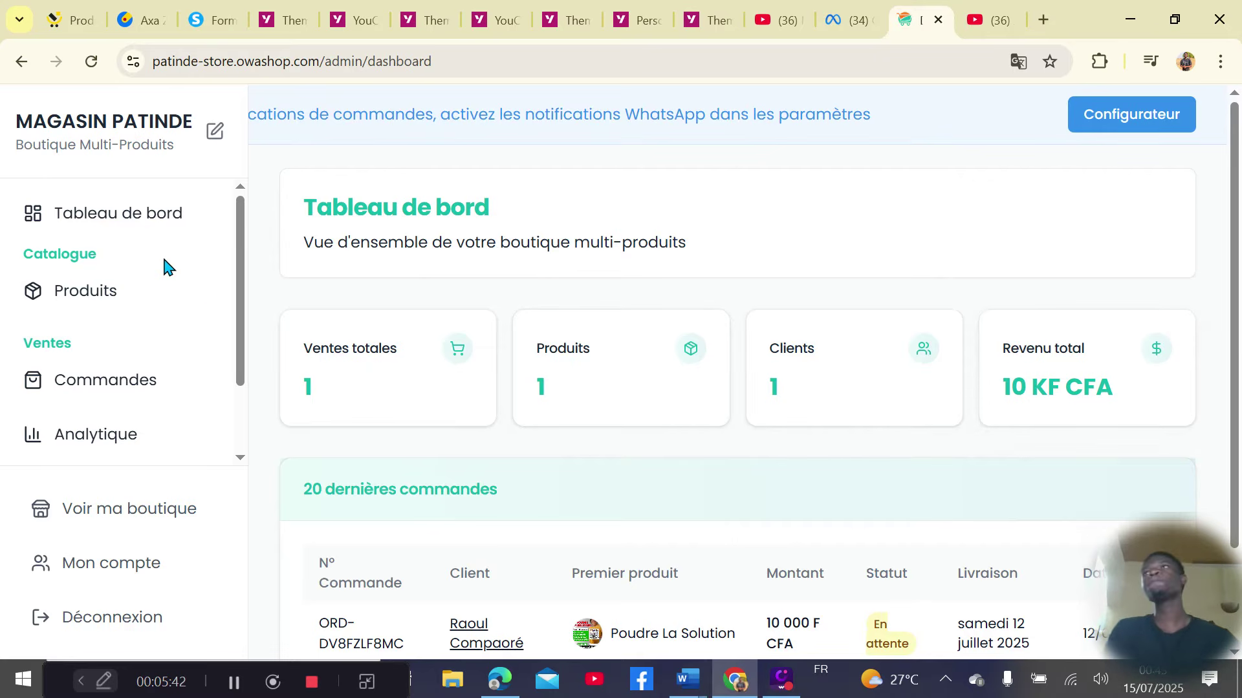
View the product list and the order management page, and display the client information for the listed order
click(123, 295)
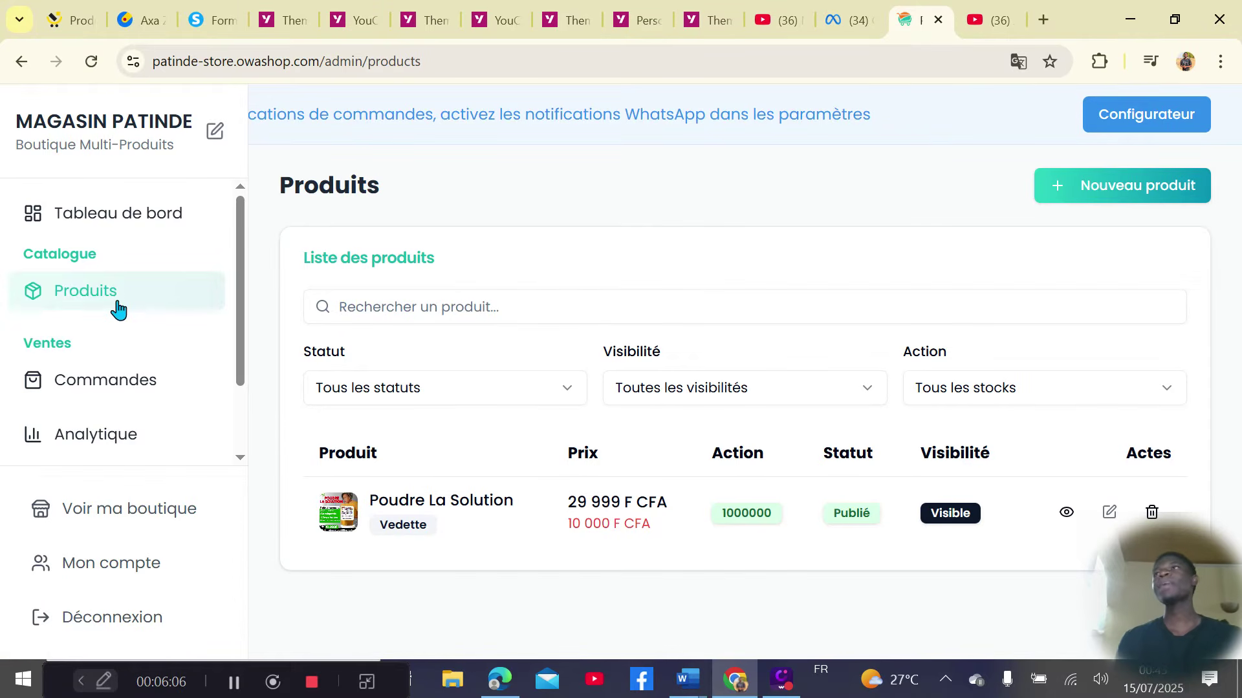
click(129, 383)
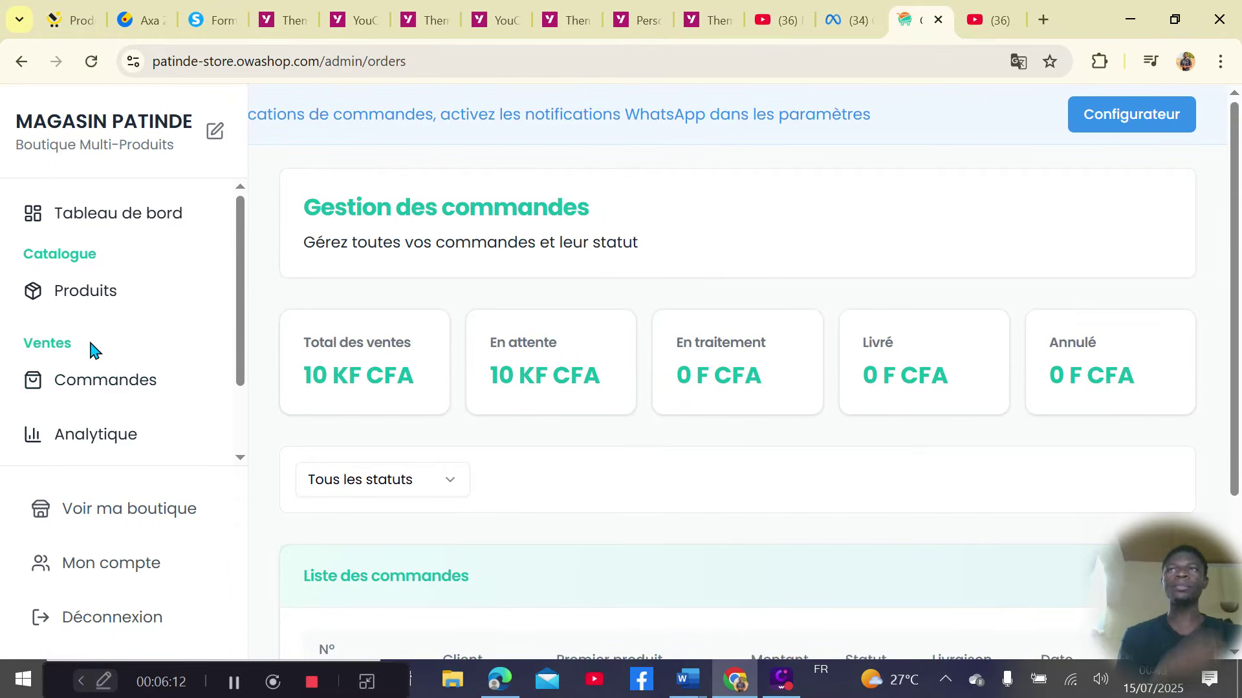
scroll(455, 396, down, 3)
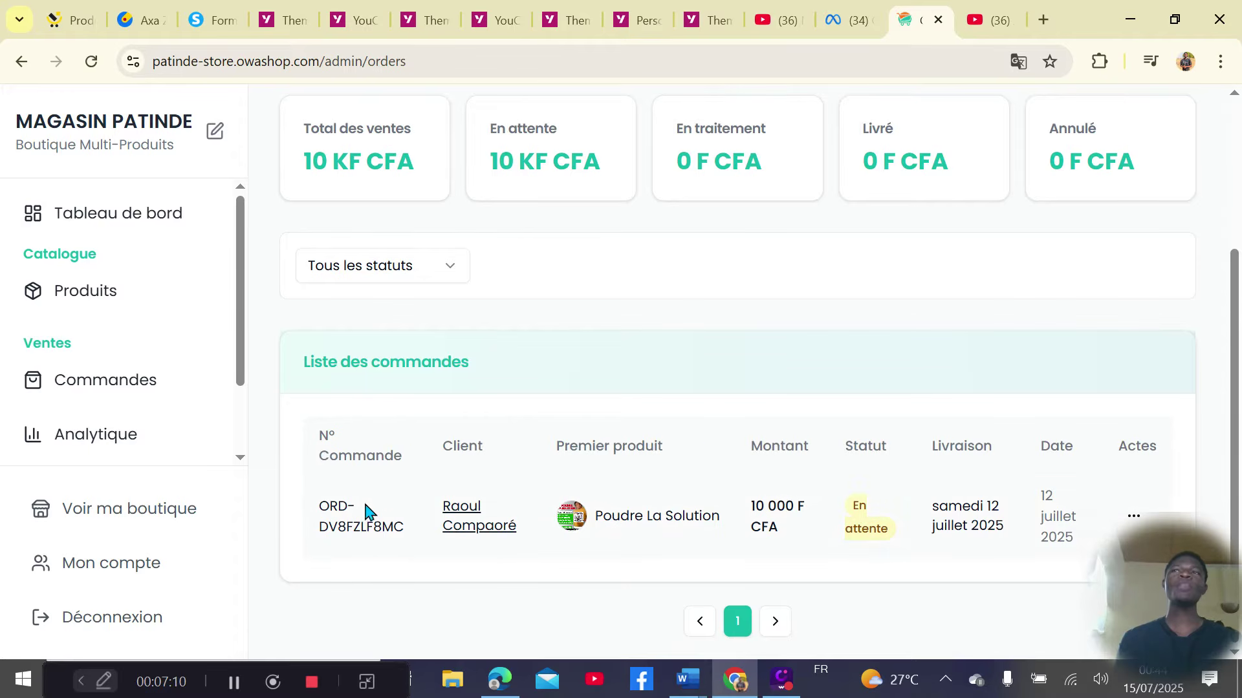
mouse_move(464, 521)
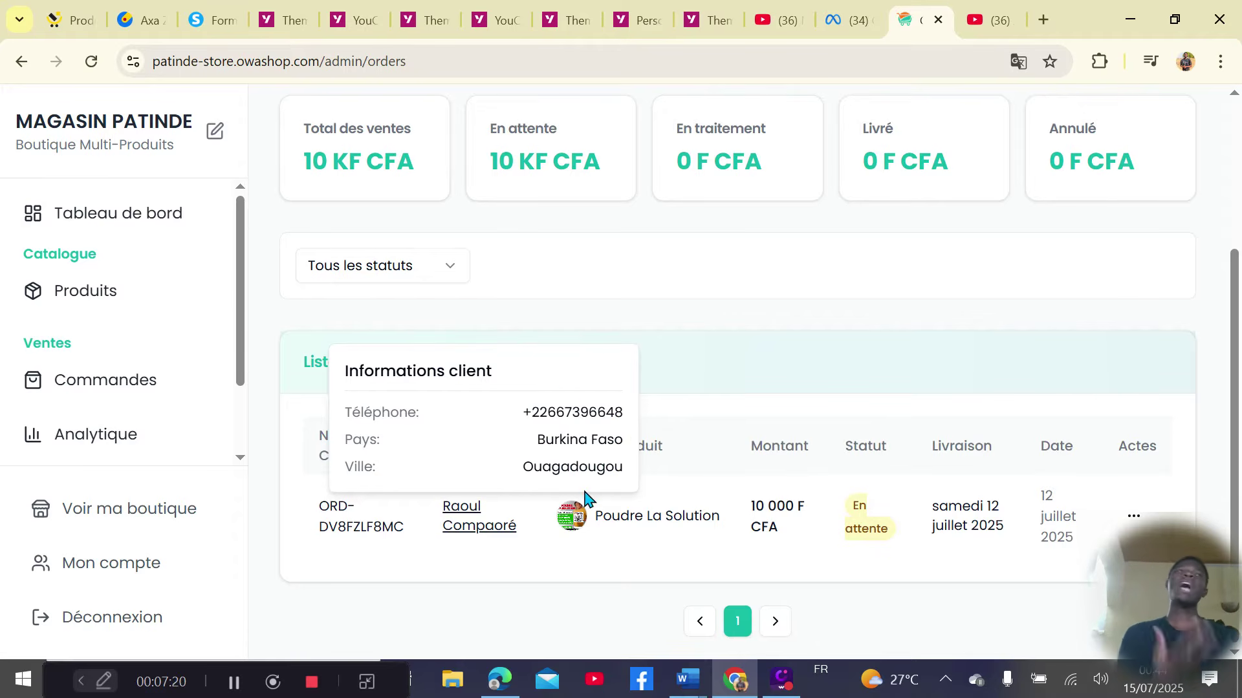
click(739, 380)
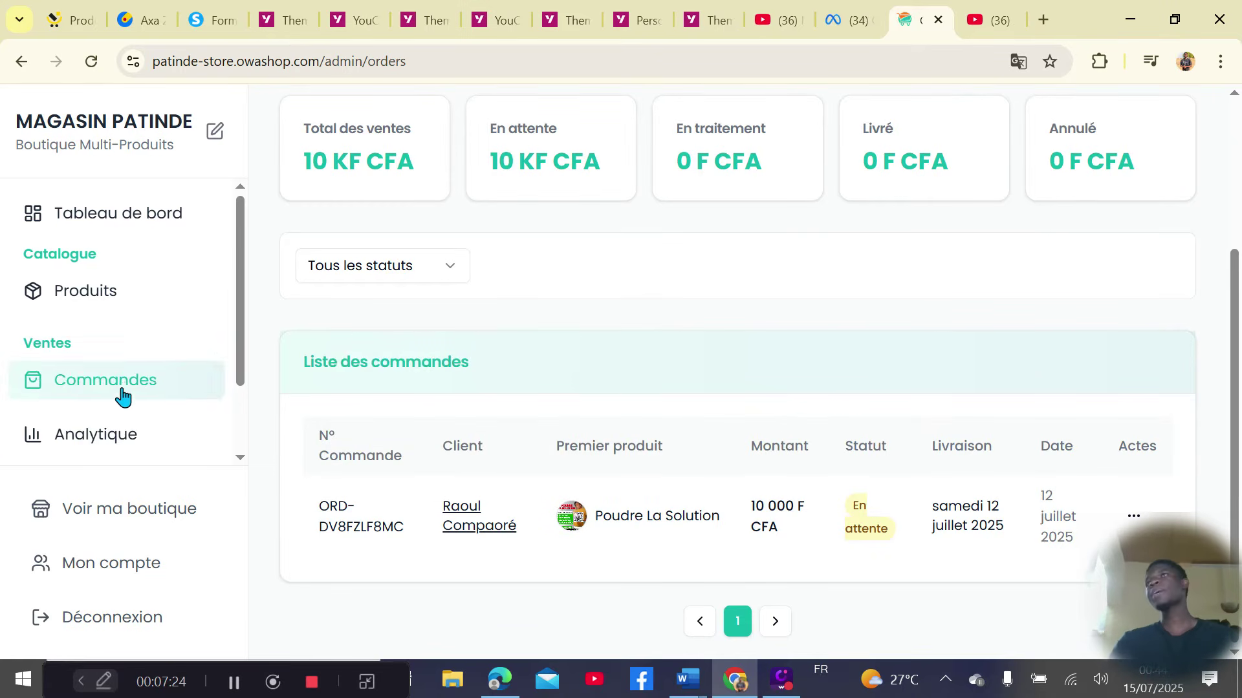
Try to open the "Analytique" page, and go back through the browsing history to the Google results for owashop
click(137, 456)
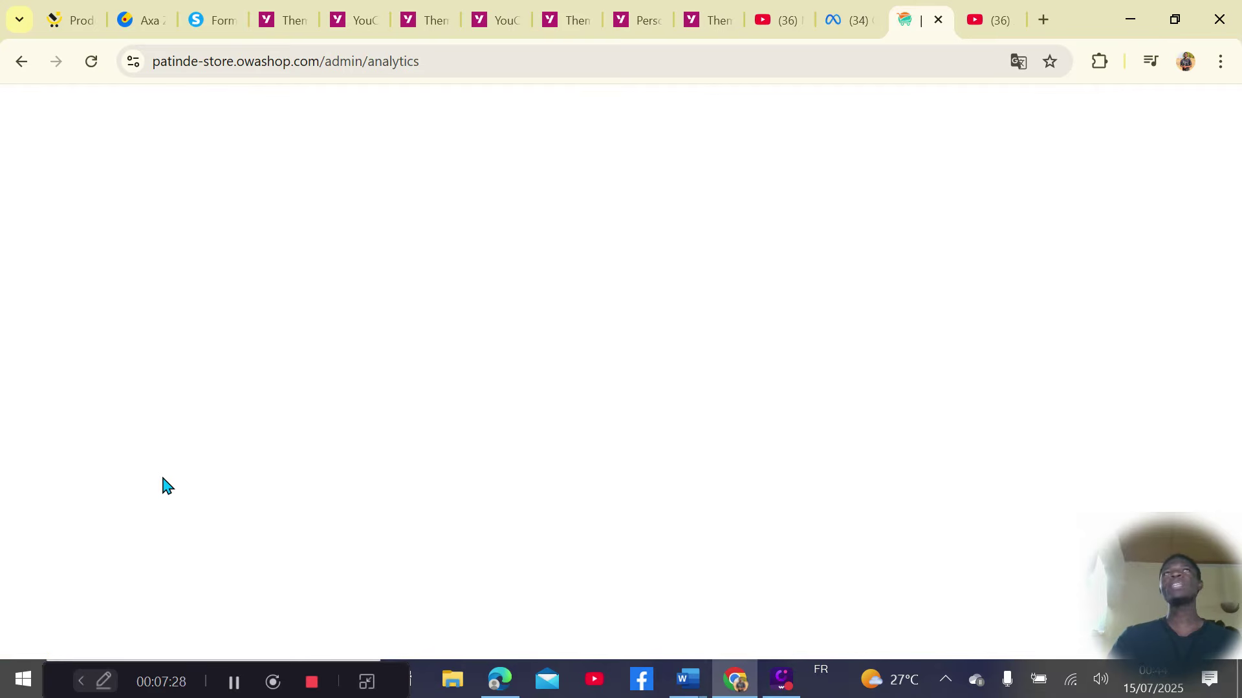
click(21, 62)
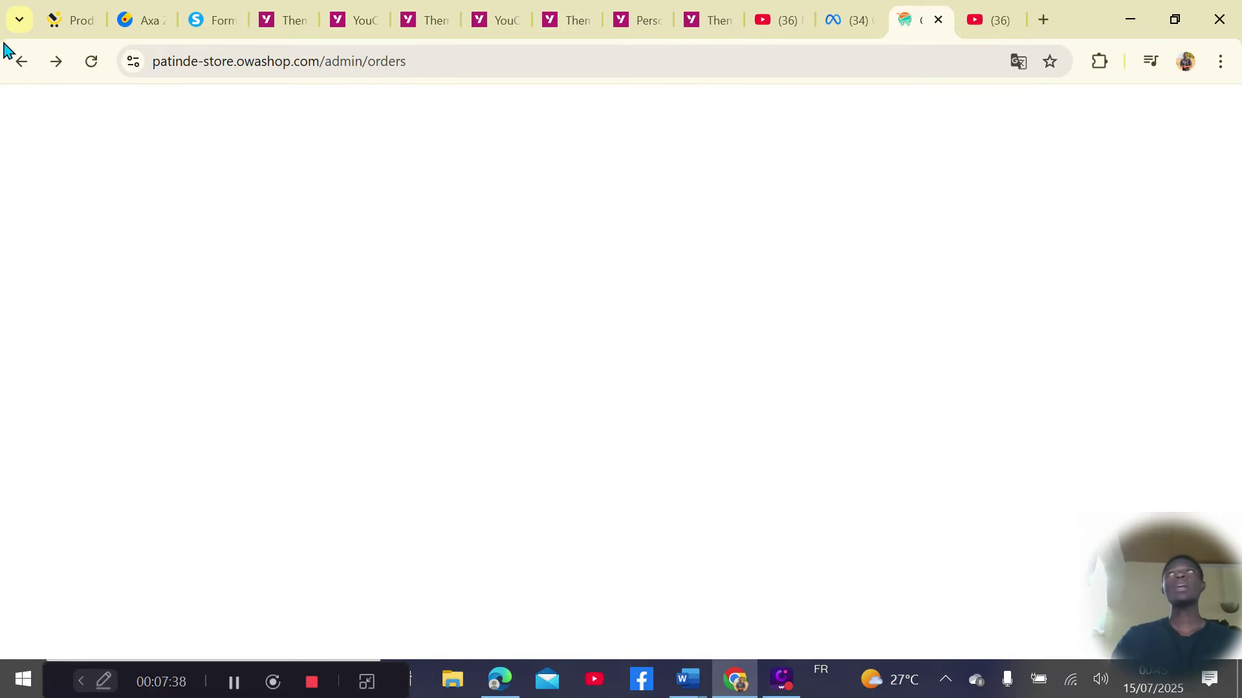
click(19, 63)
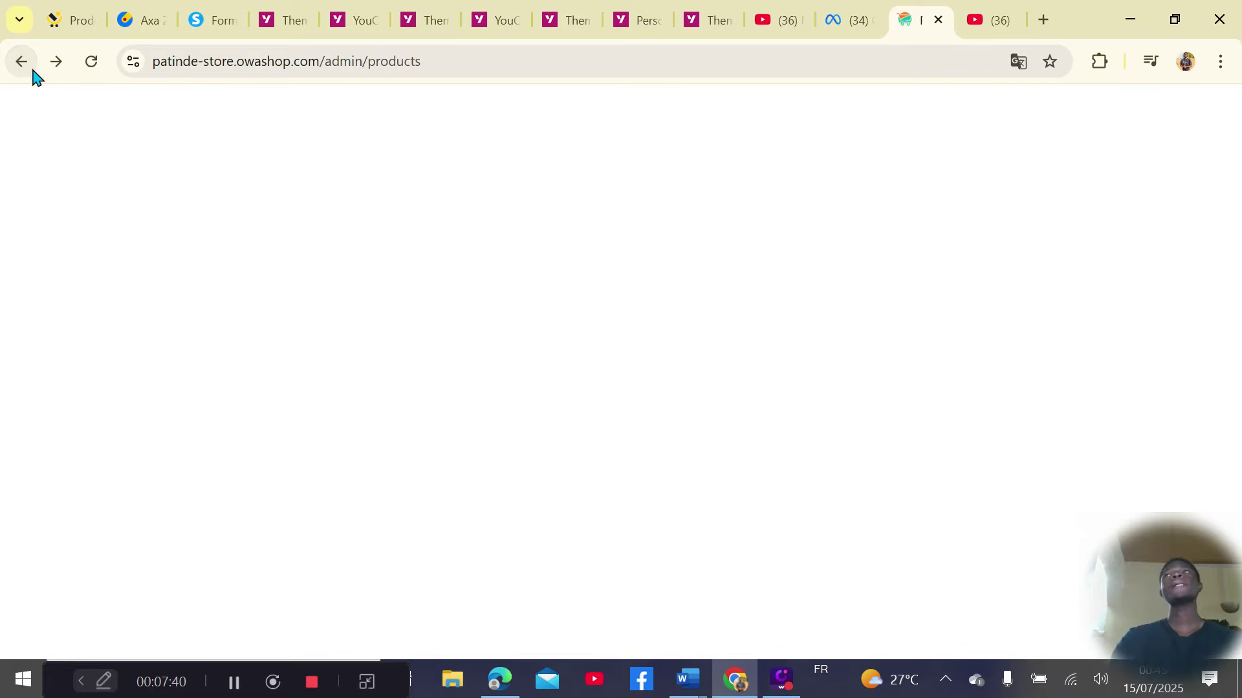
click(23, 63)
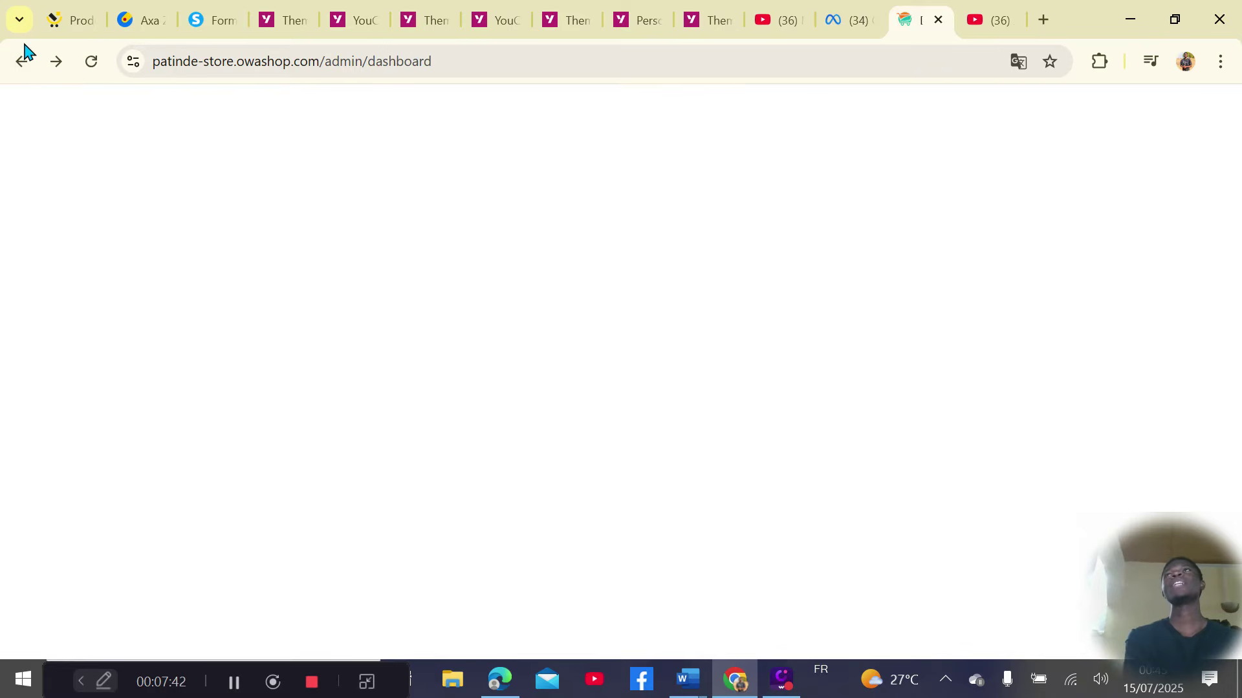
click(23, 65)
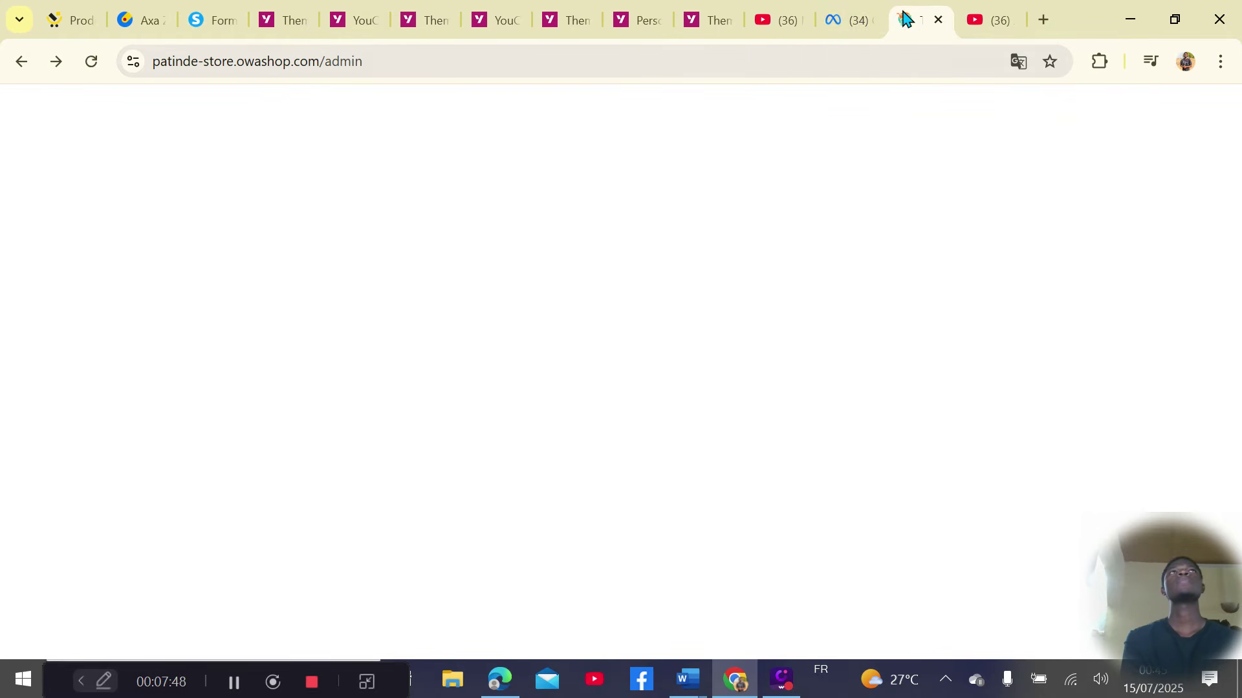
click(22, 60)
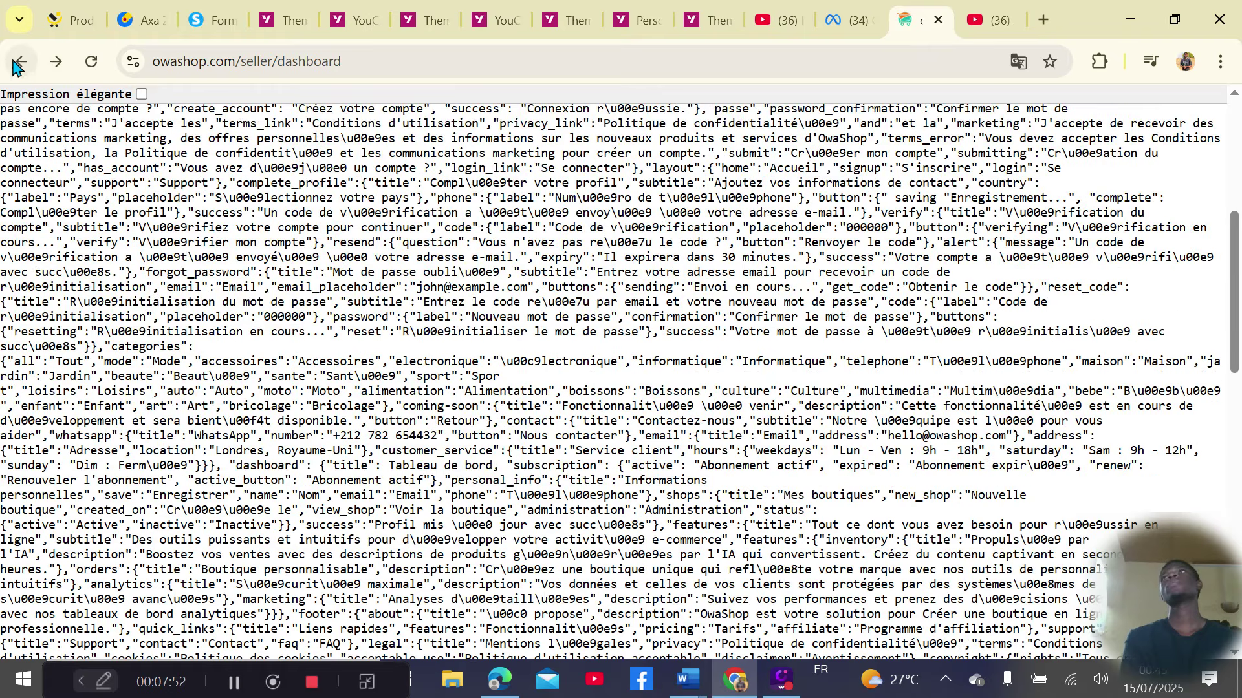
click(19, 62)
click(20, 62)
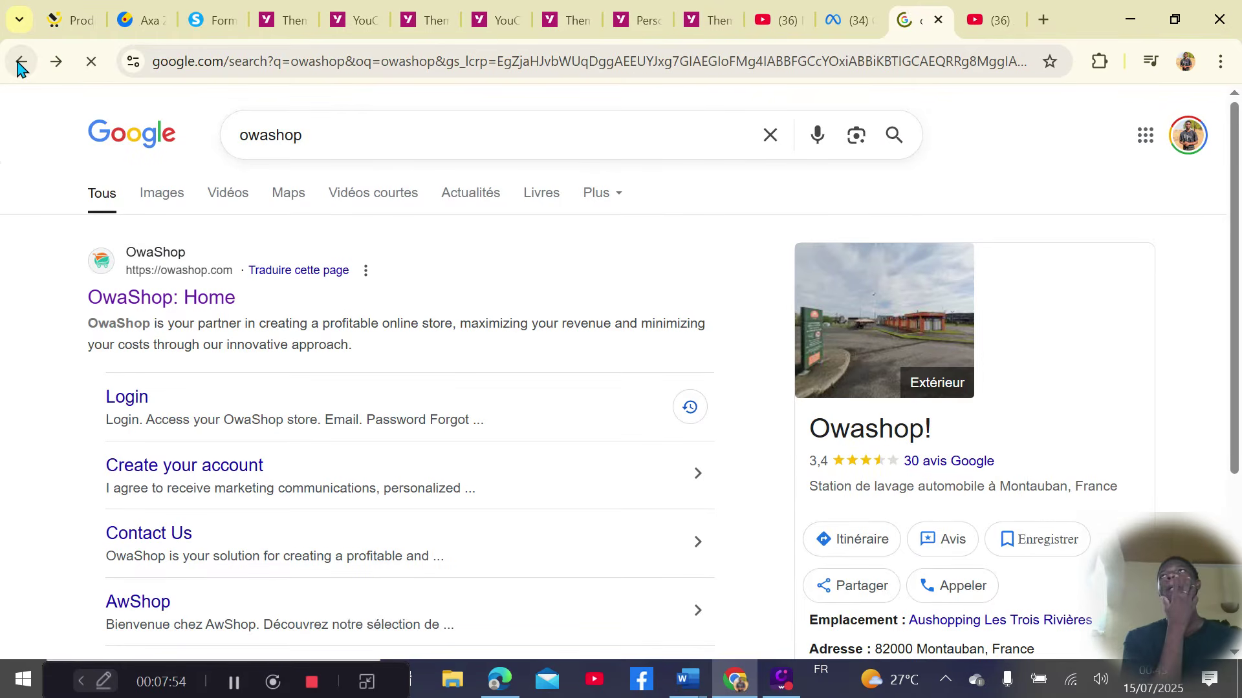
Reopen the OwaShop home page, go to "Mes boutiques" and open the administration of MAGASIN PATINDE again
click(174, 295)
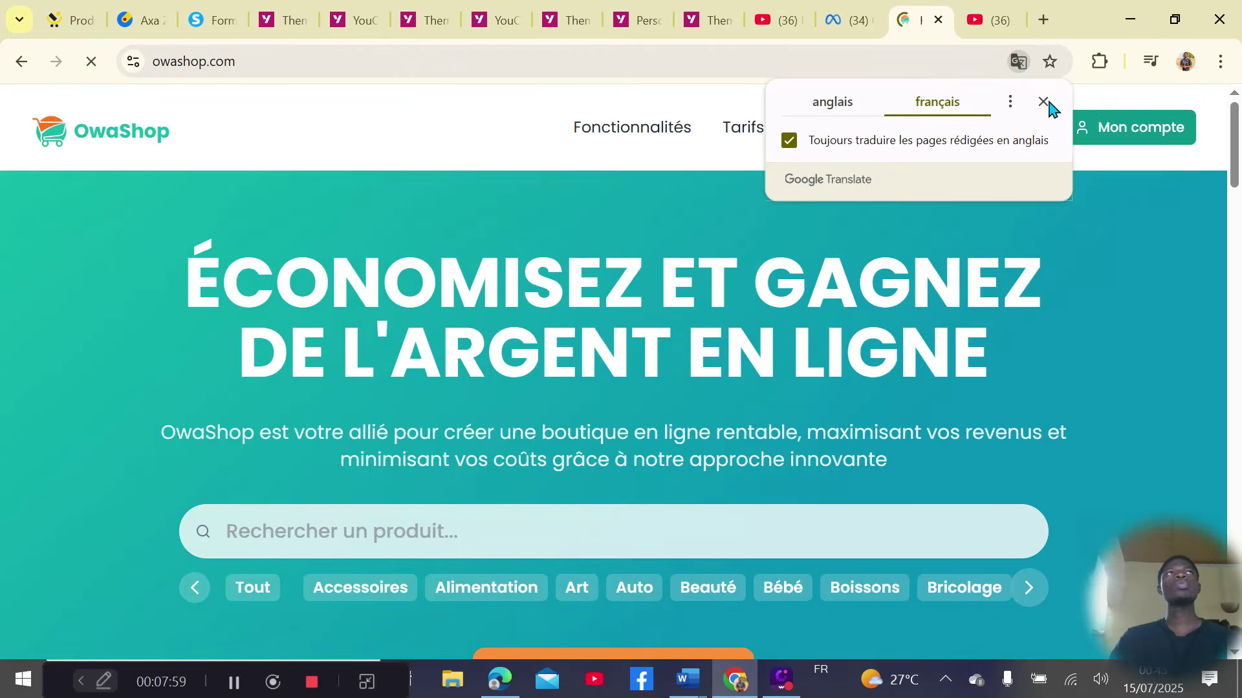
click(1049, 101)
click(1114, 129)
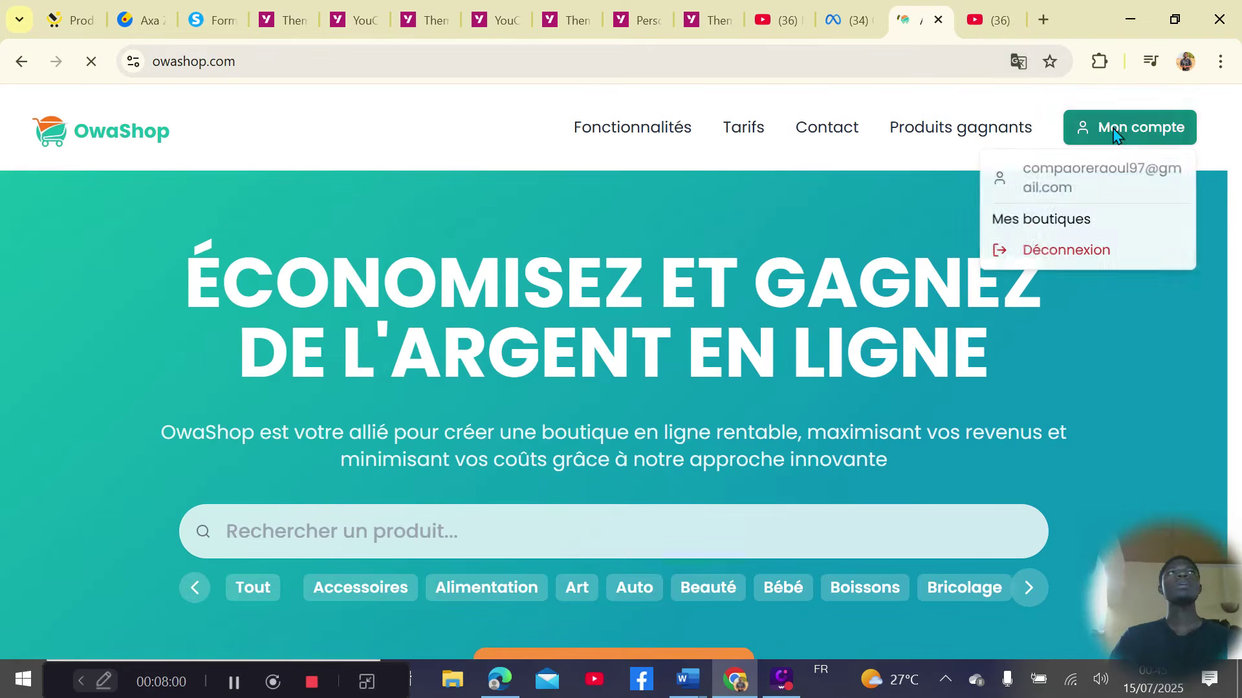
click(1054, 222)
scroll(401, 303, down, 8)
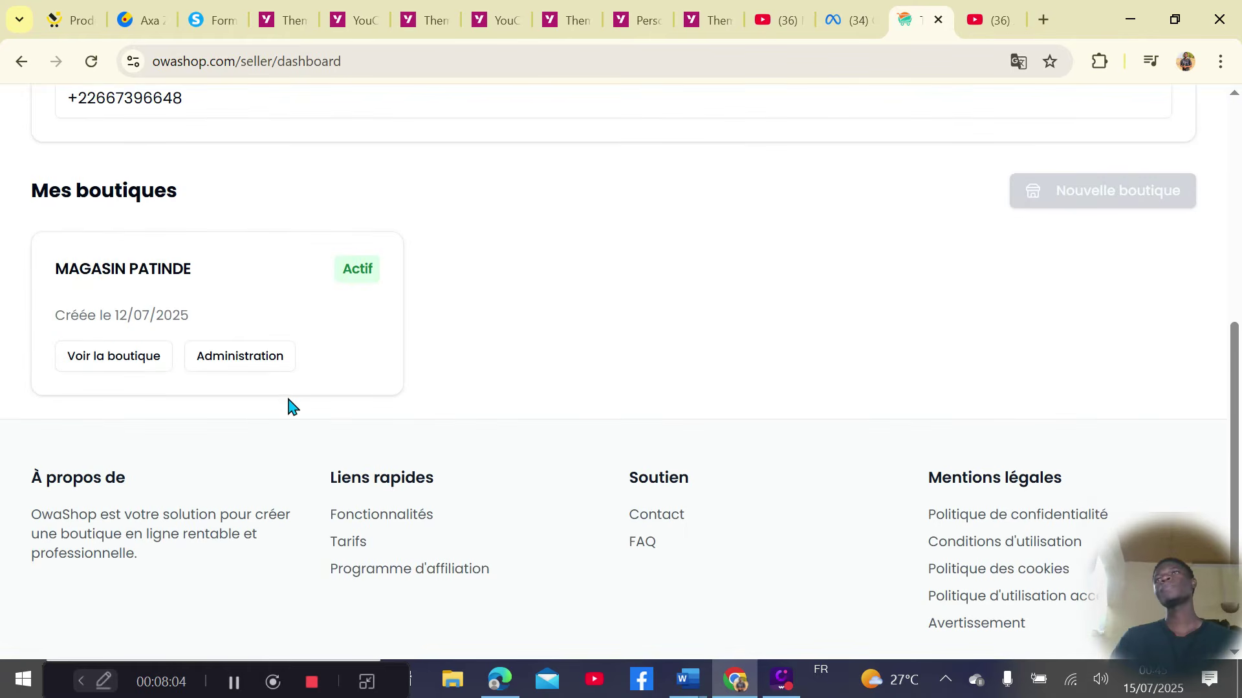
click(262, 372)
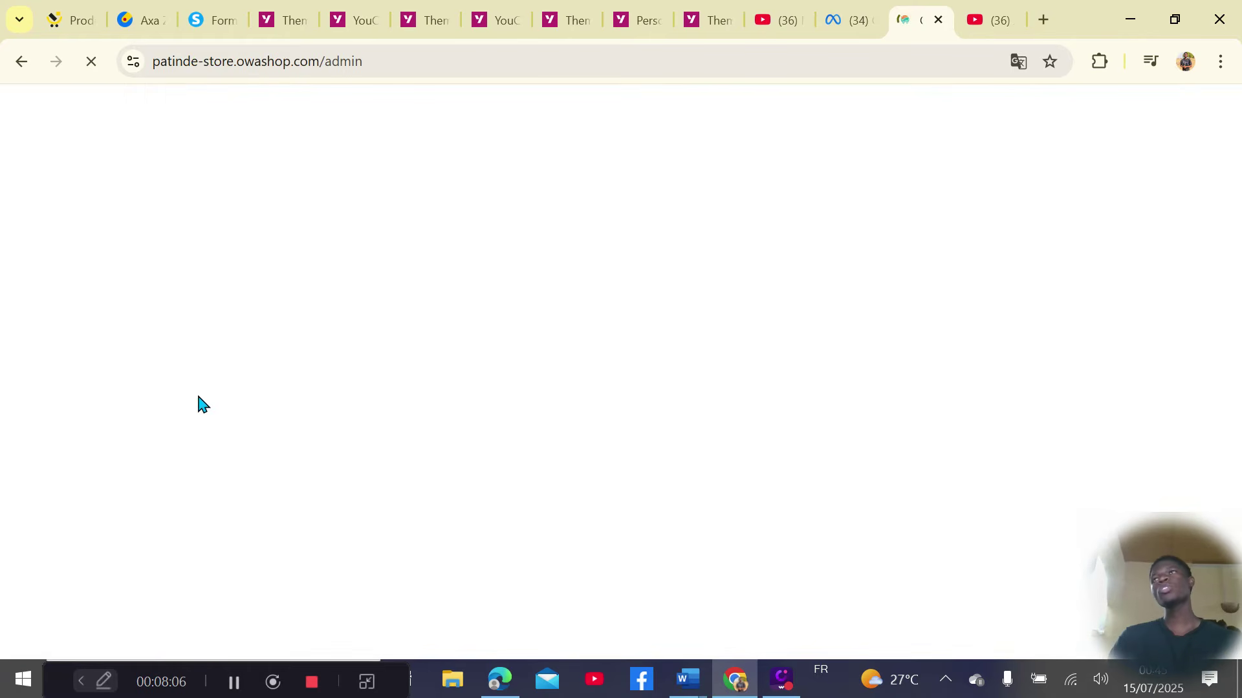
Open the store's Meta Pixel configuration and activate its ID entry field
scroll(197, 414, down, 2)
scroll(129, 420, down, 2)
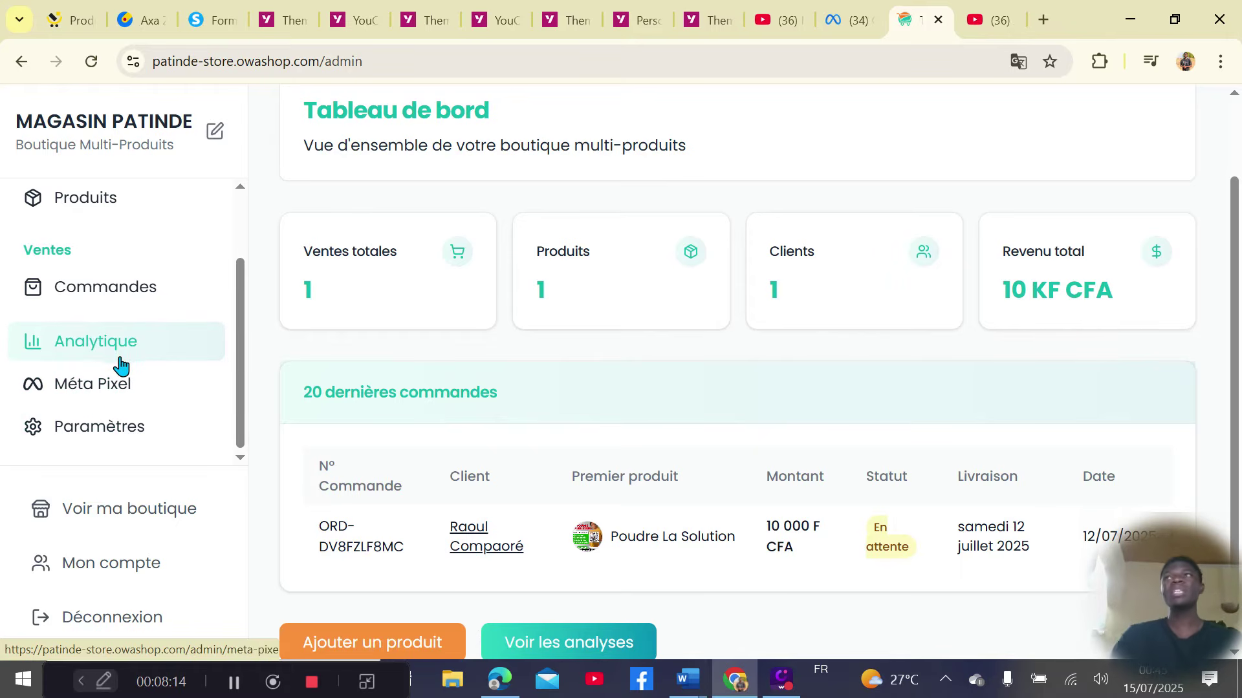
click(131, 384)
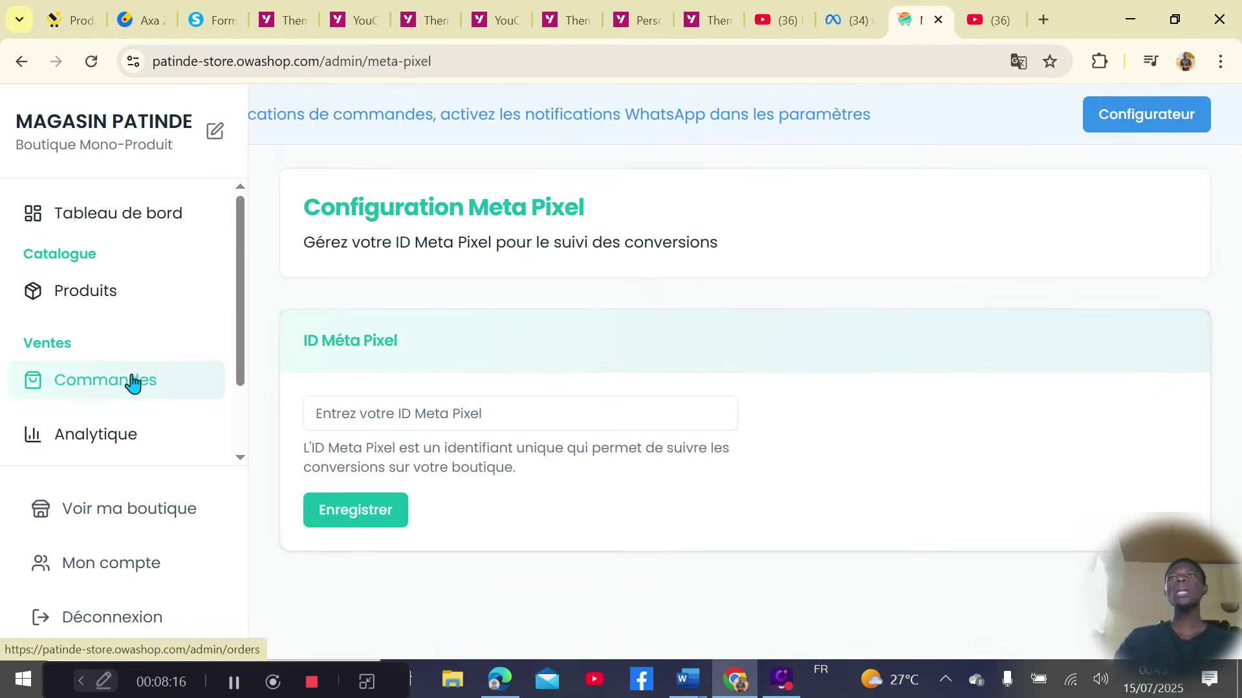
click(509, 409)
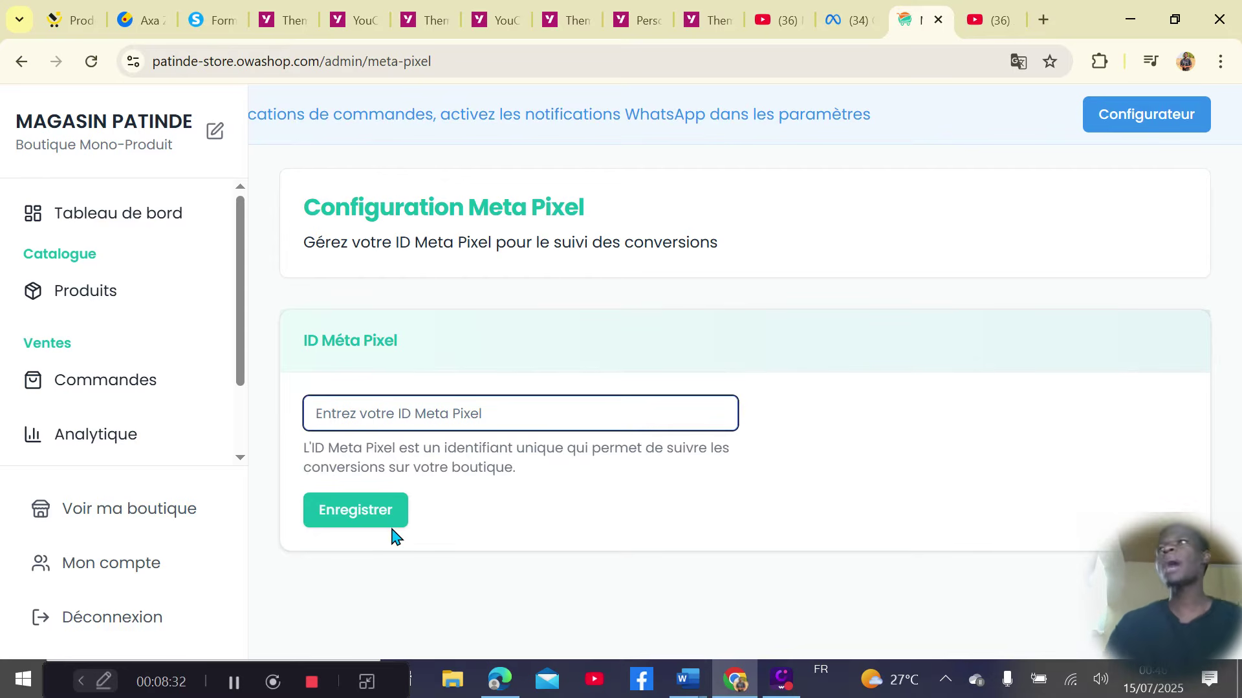
View the public storefront and the account page with its store list, returning to the Meta Pixel configuration after each
click(166, 510)
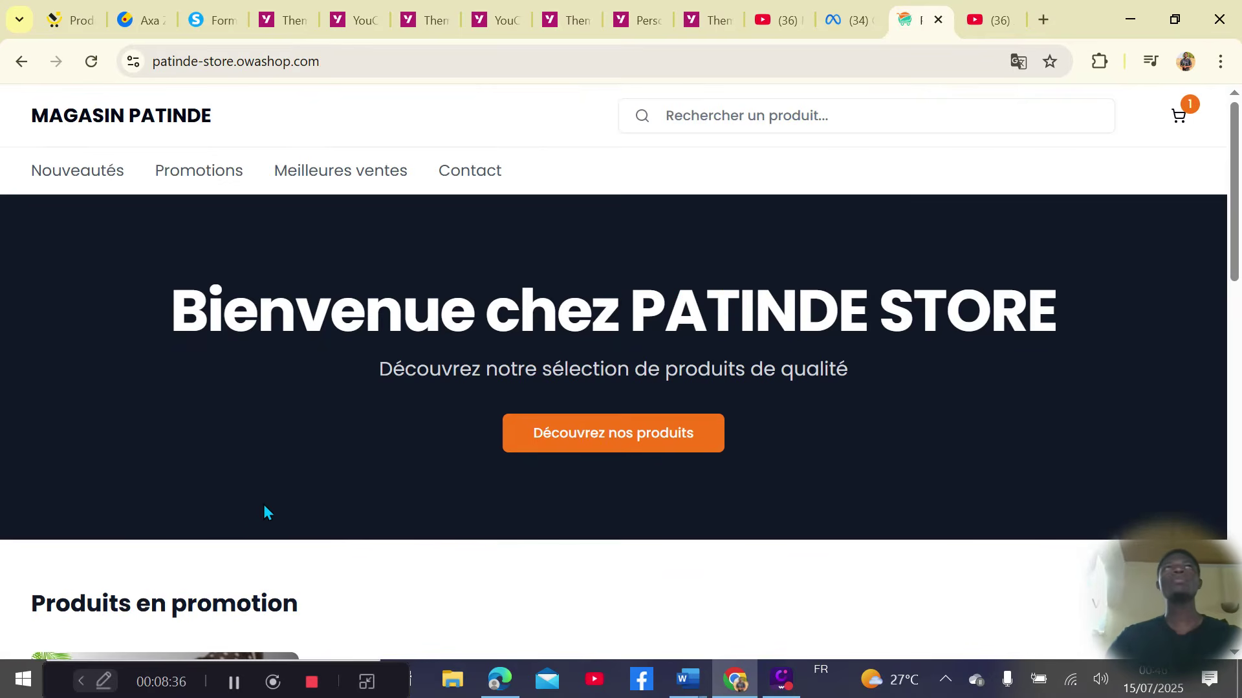
click(21, 61)
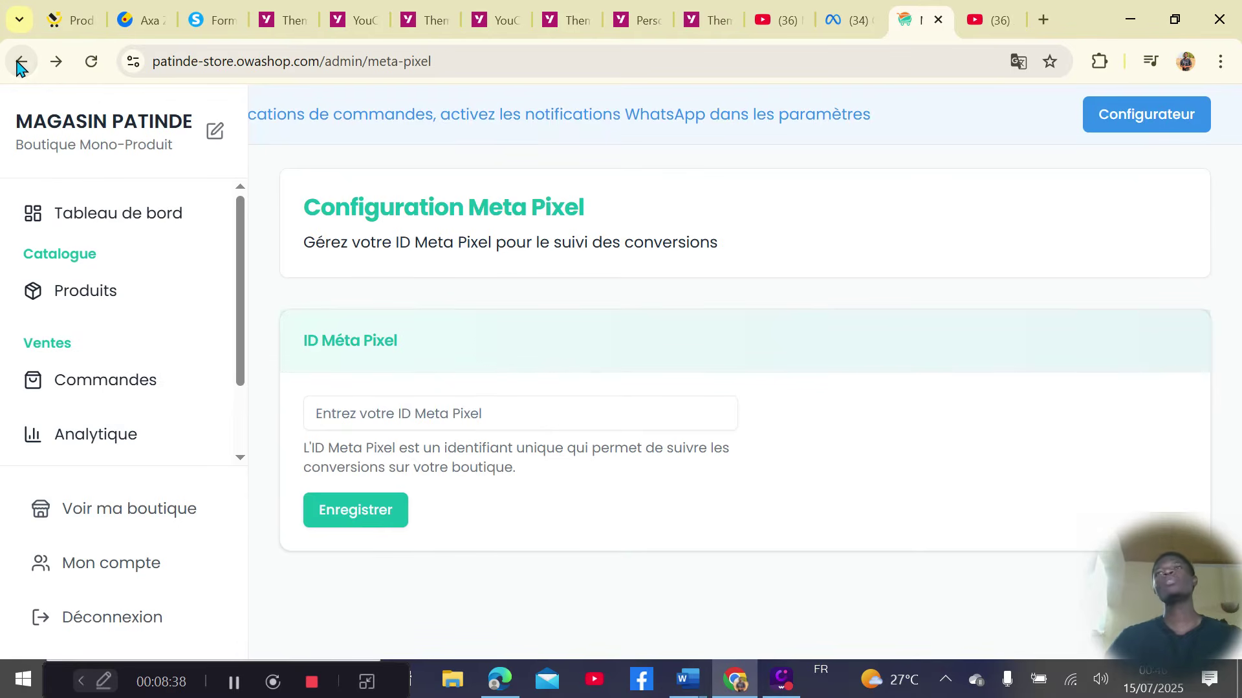
click(158, 566)
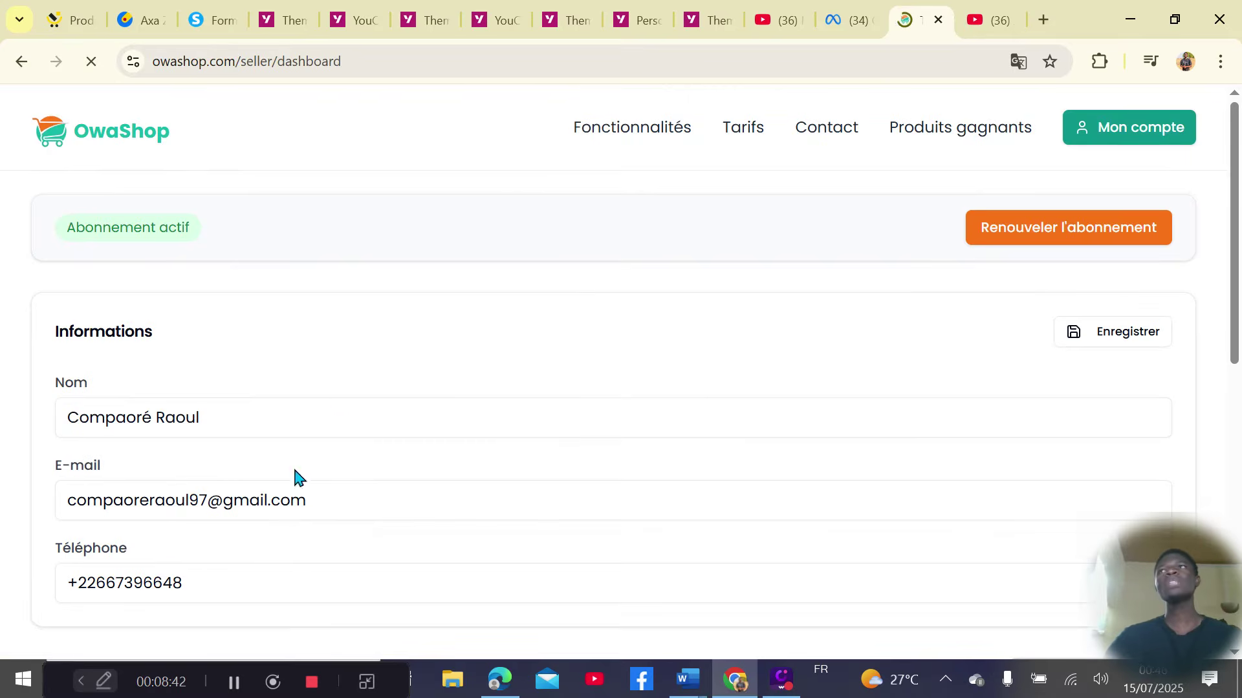
scroll(438, 258, down, 7)
scroll(434, 321, down, 2)
scroll(421, 349, up, 10)
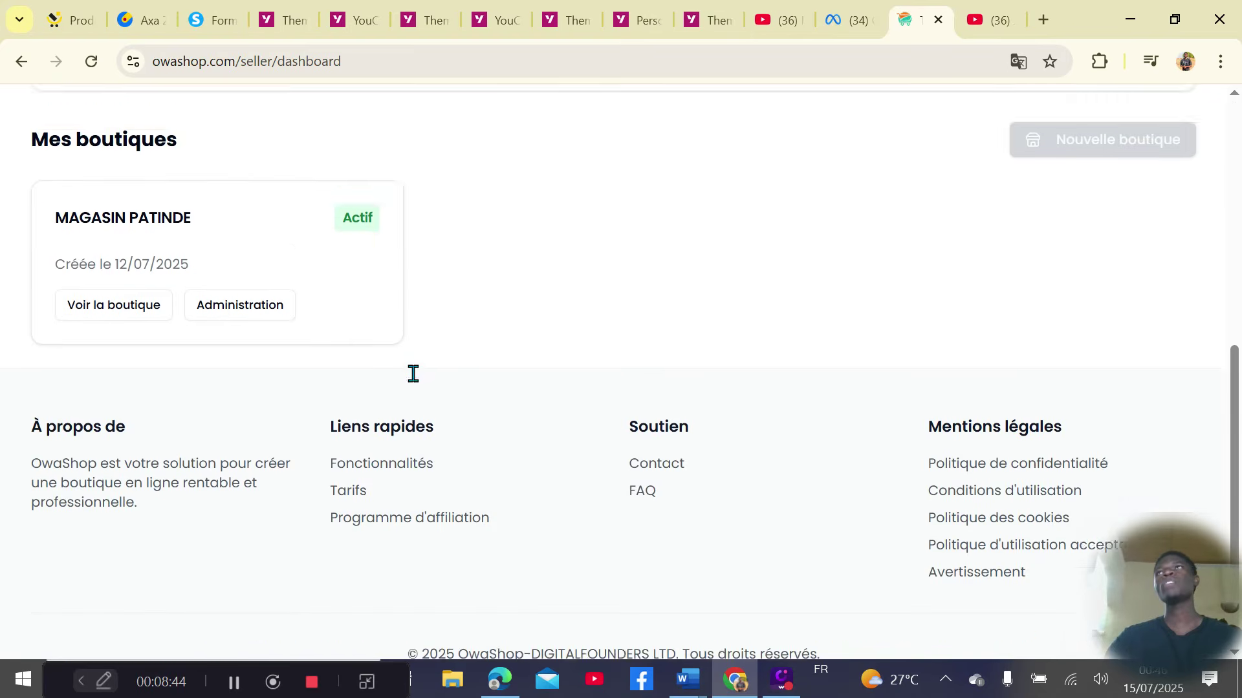
click(22, 60)
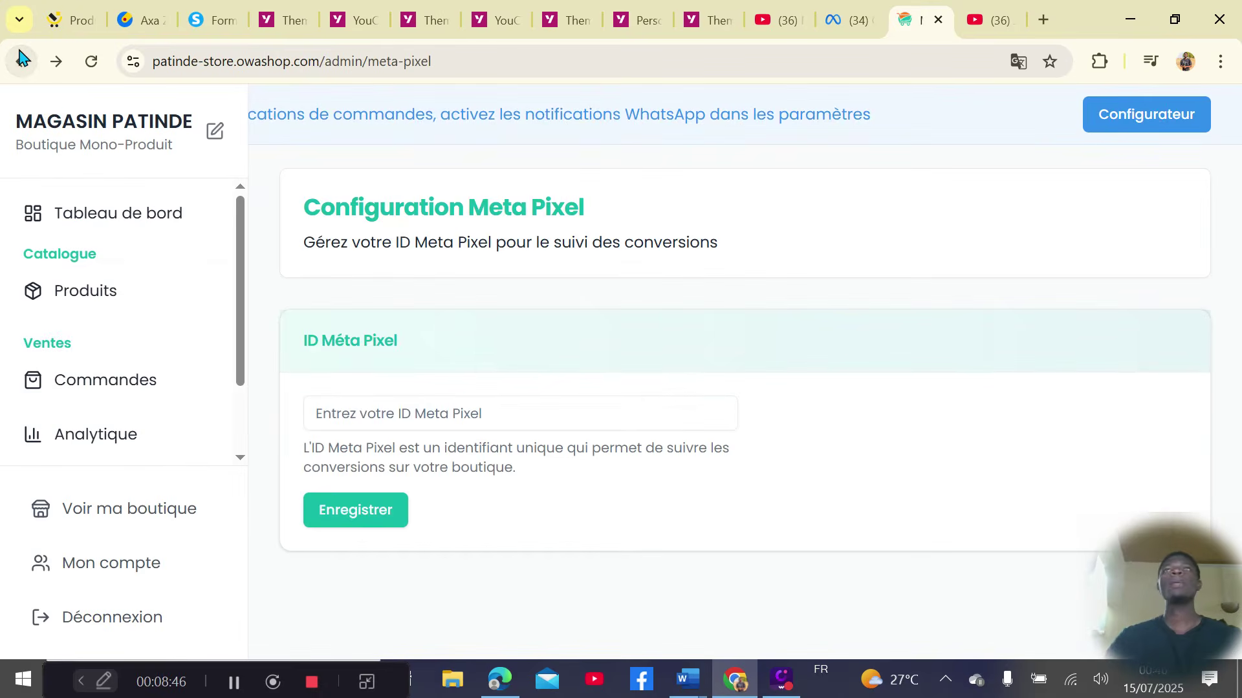
Open the store's product list and start creating a new product
scroll(117, 362, down, 1)
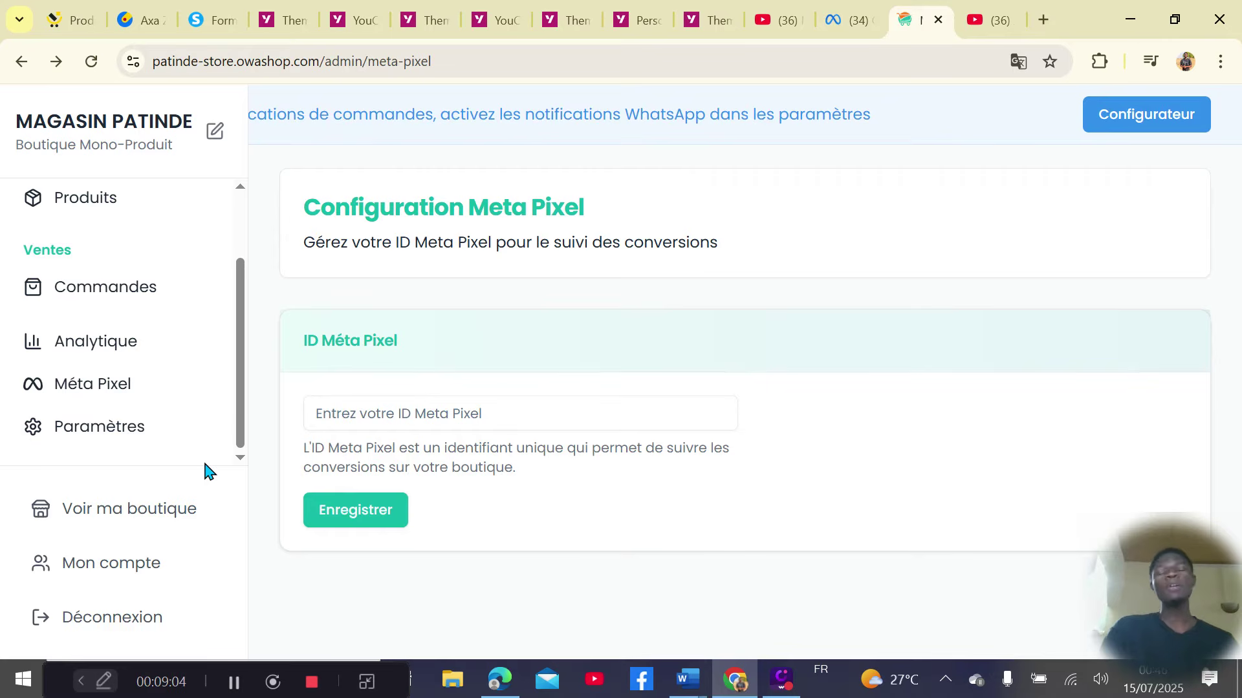
scroll(194, 426, up, 2)
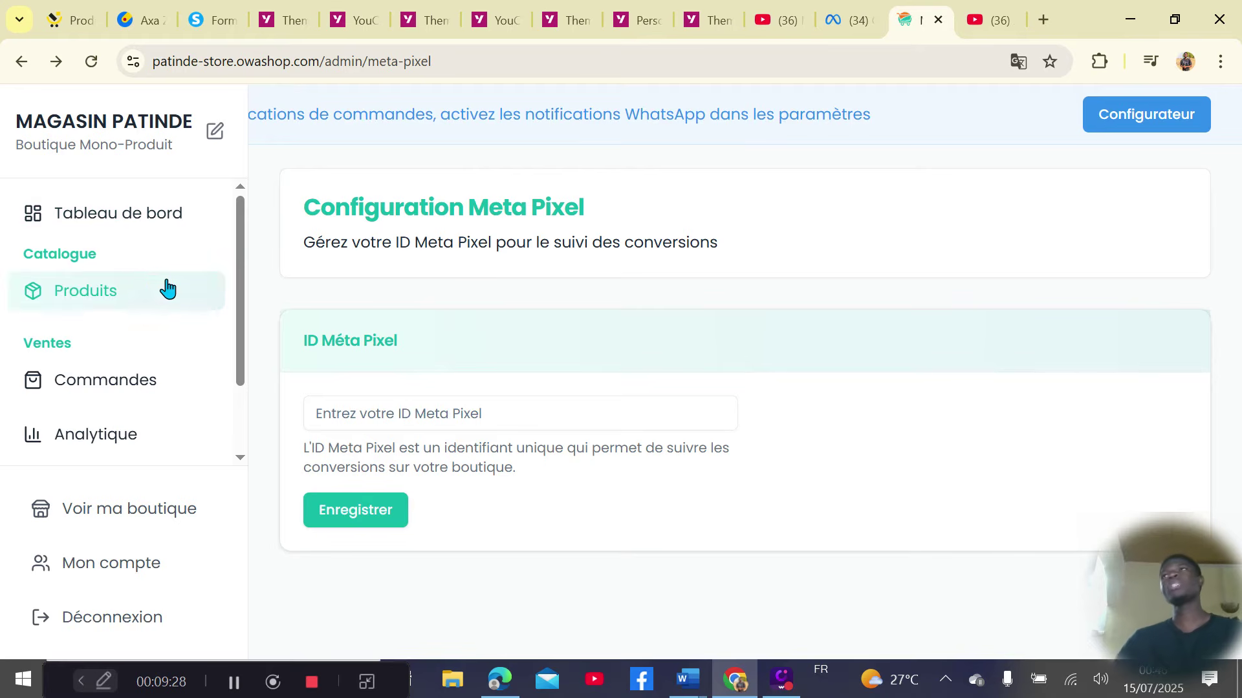
click(143, 286)
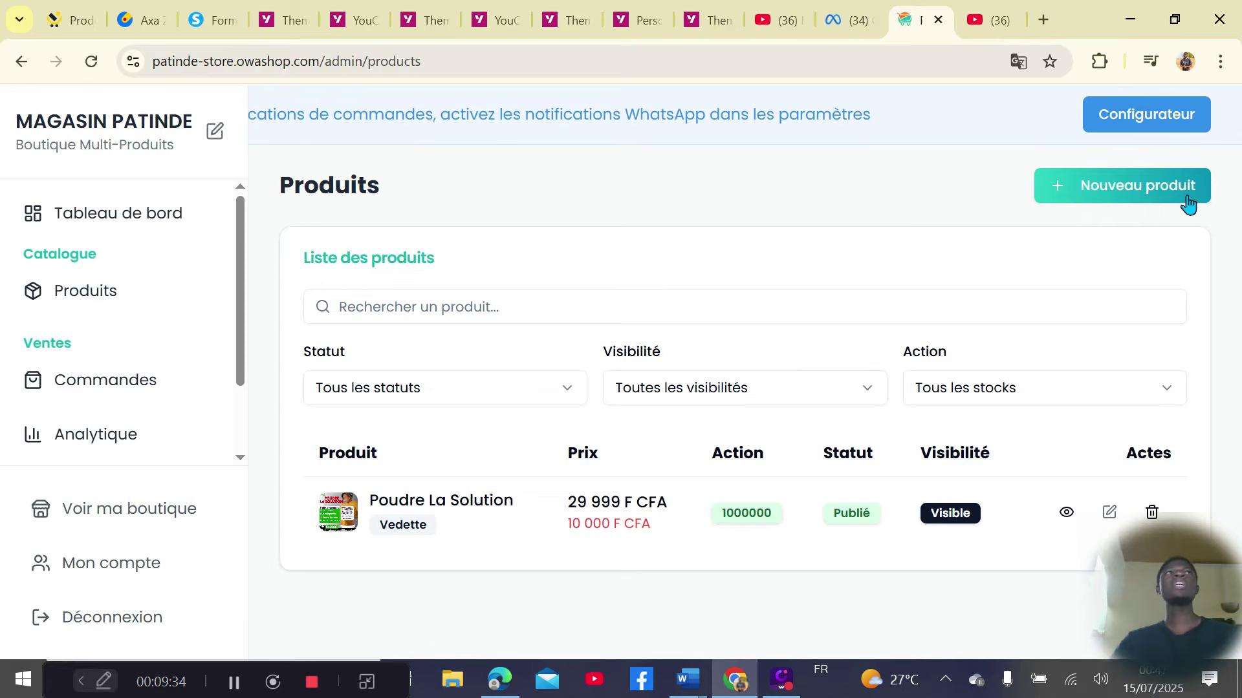
click(1132, 186)
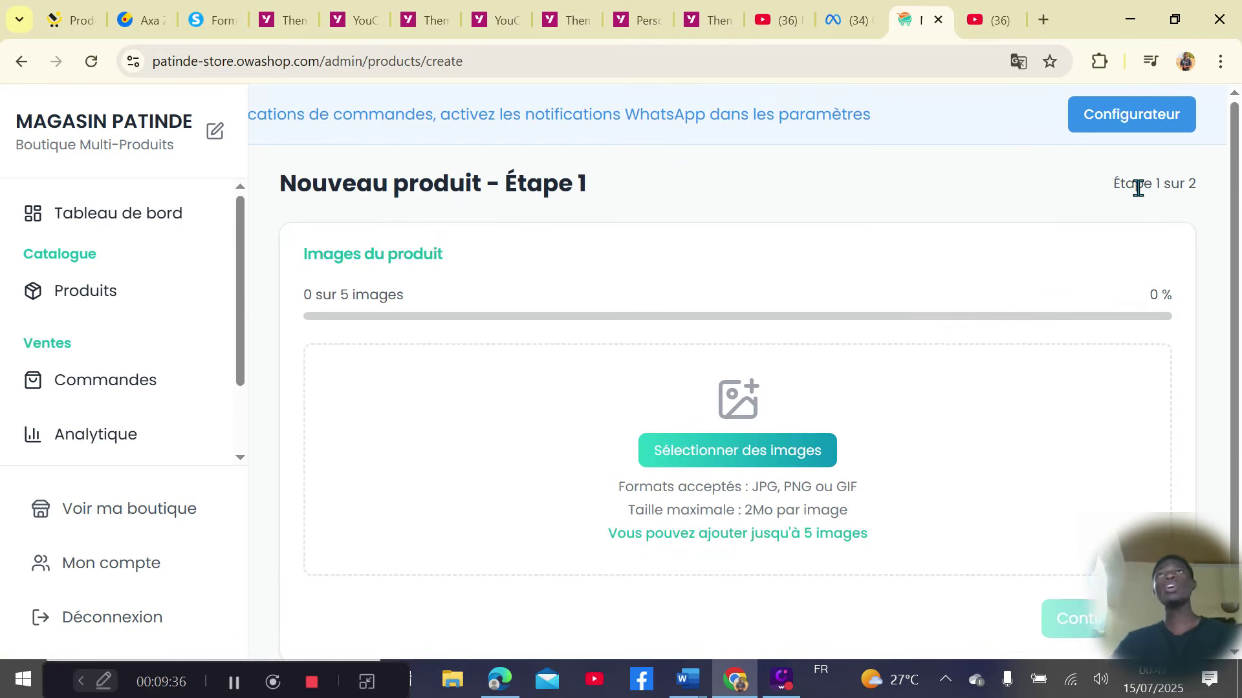
Add the picture of the two green pouches from the Images folder as product image and continue to the product details
scroll(1136, 194, down, 1)
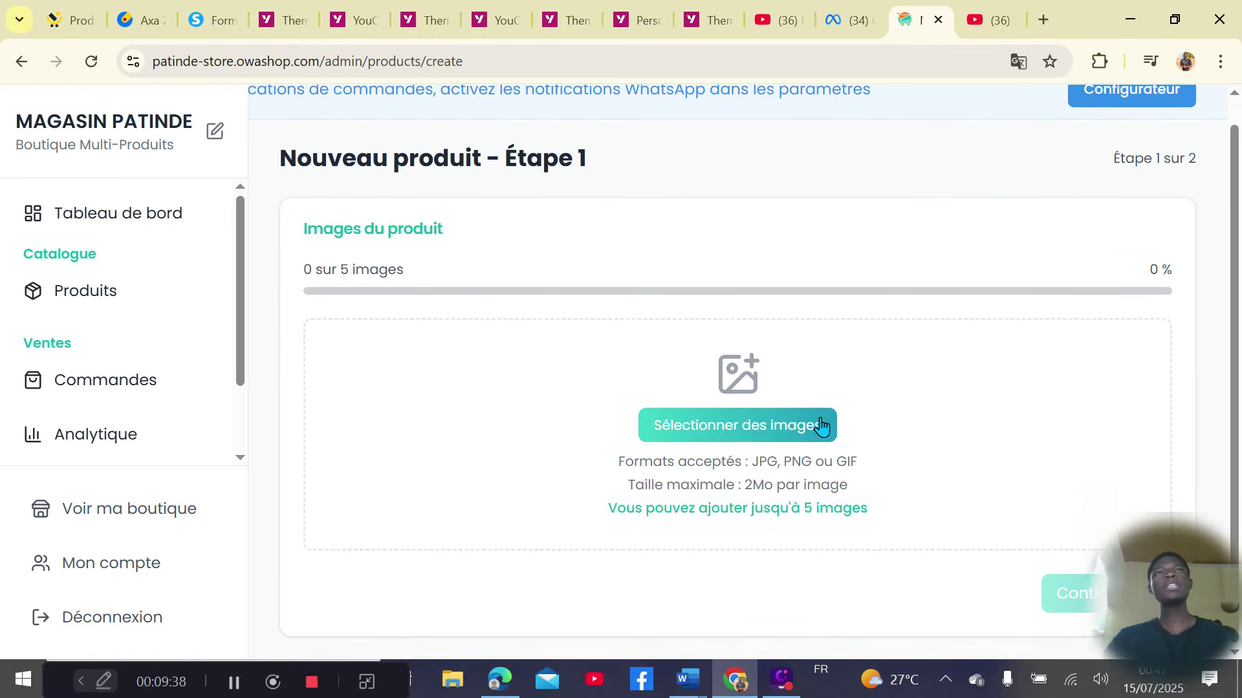
click(768, 434)
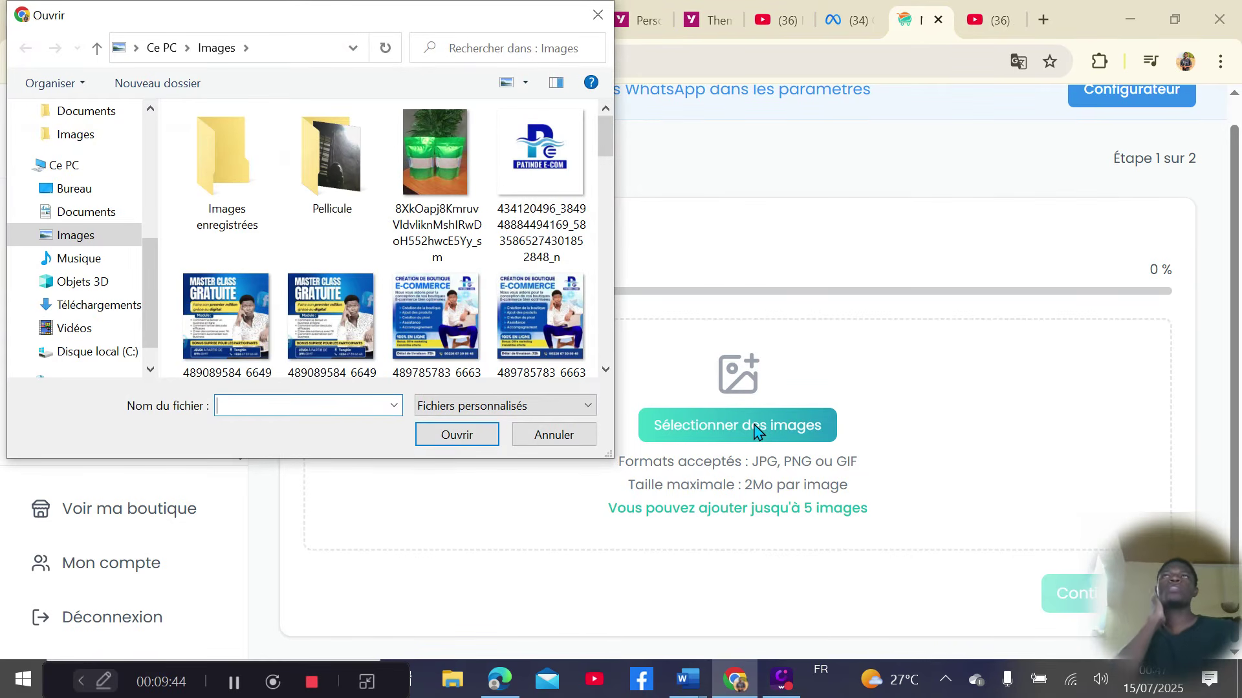
click(427, 178)
click(456, 435)
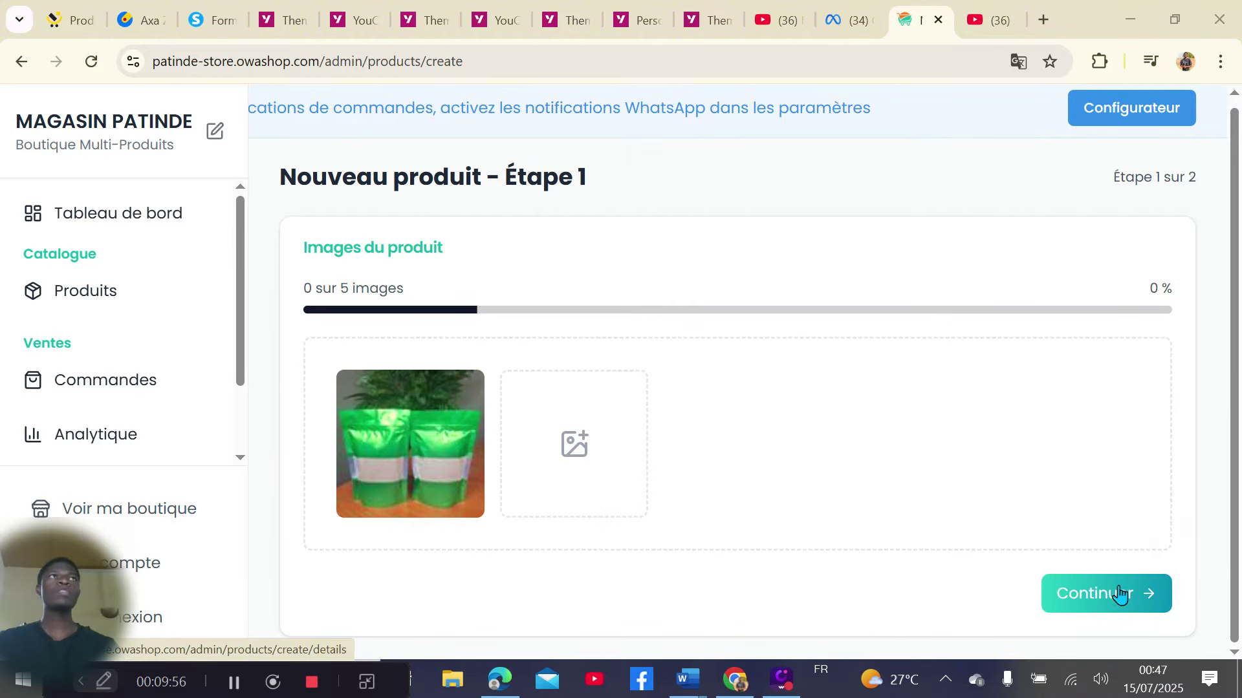
click(1106, 603)
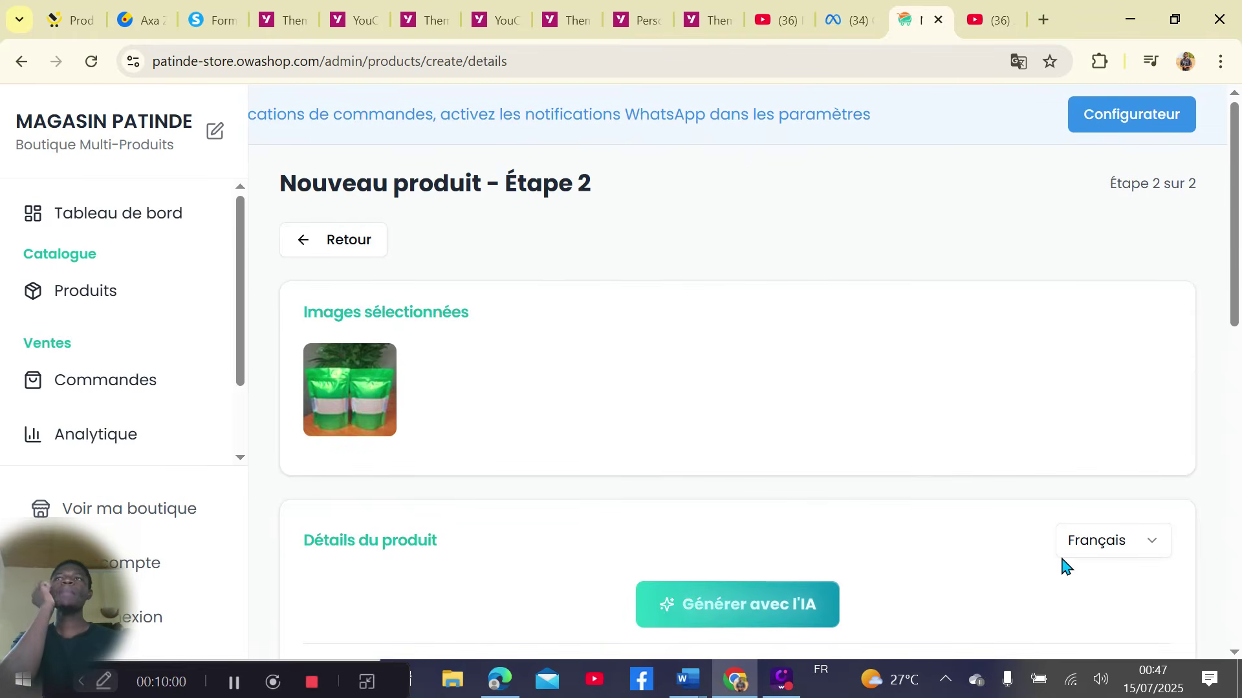
Look through the product details form, set the product name to "Poudre La Solution" and activate the description field
scroll(1073, 574, down, 4)
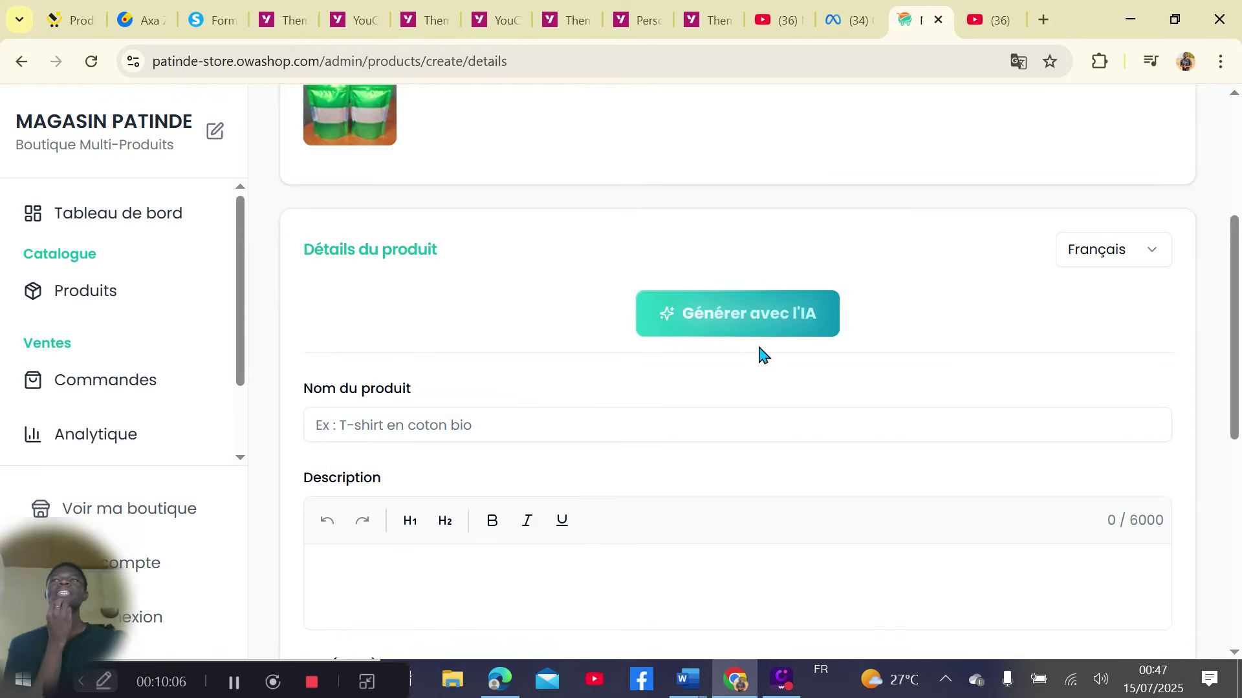
scroll(744, 333, down, 3)
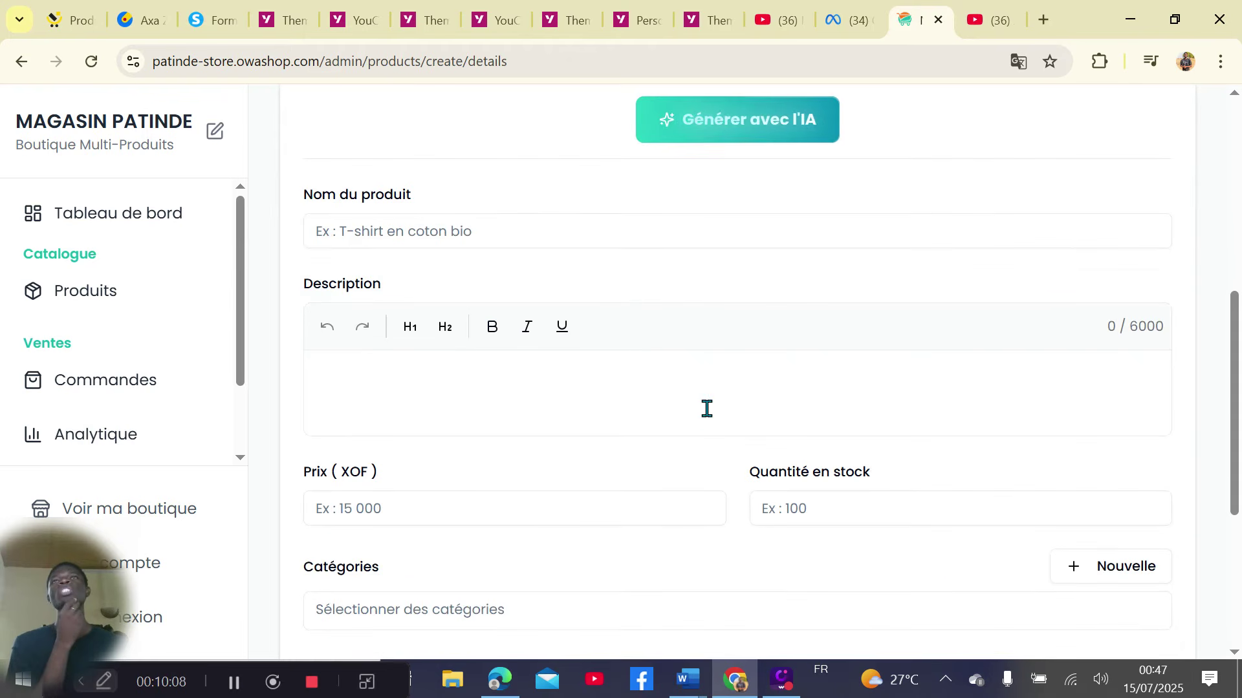
scroll(685, 399, down, 4)
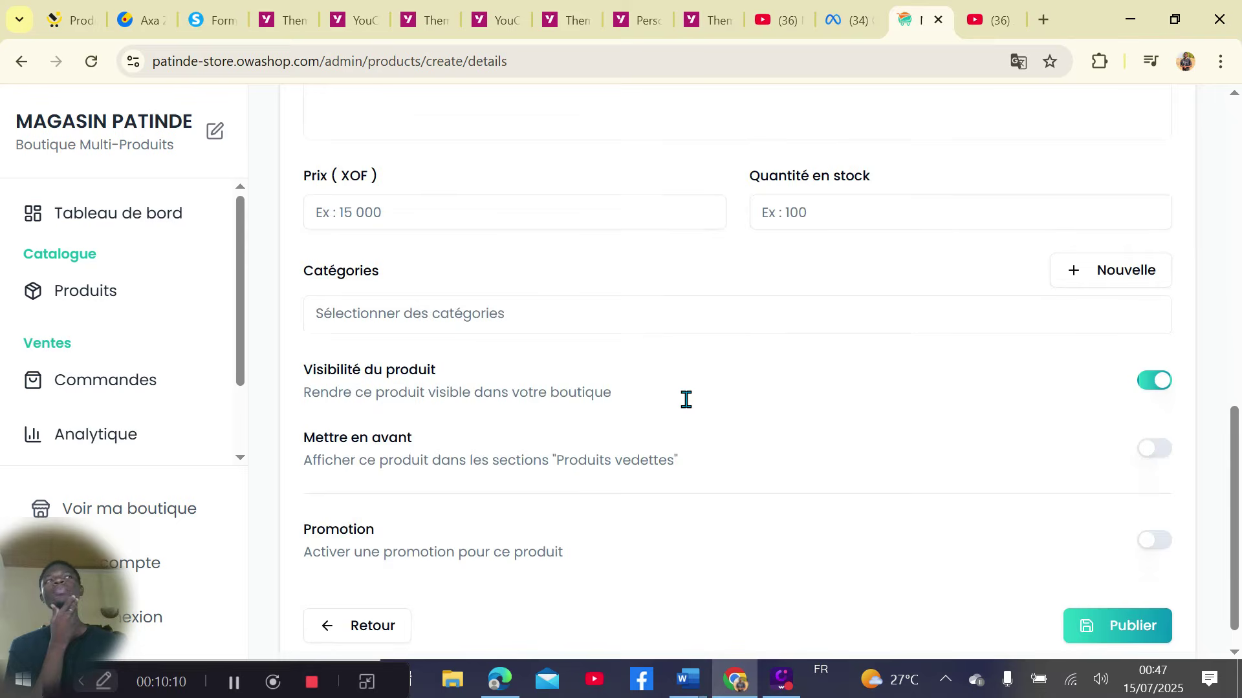
scroll(719, 370, up, 6)
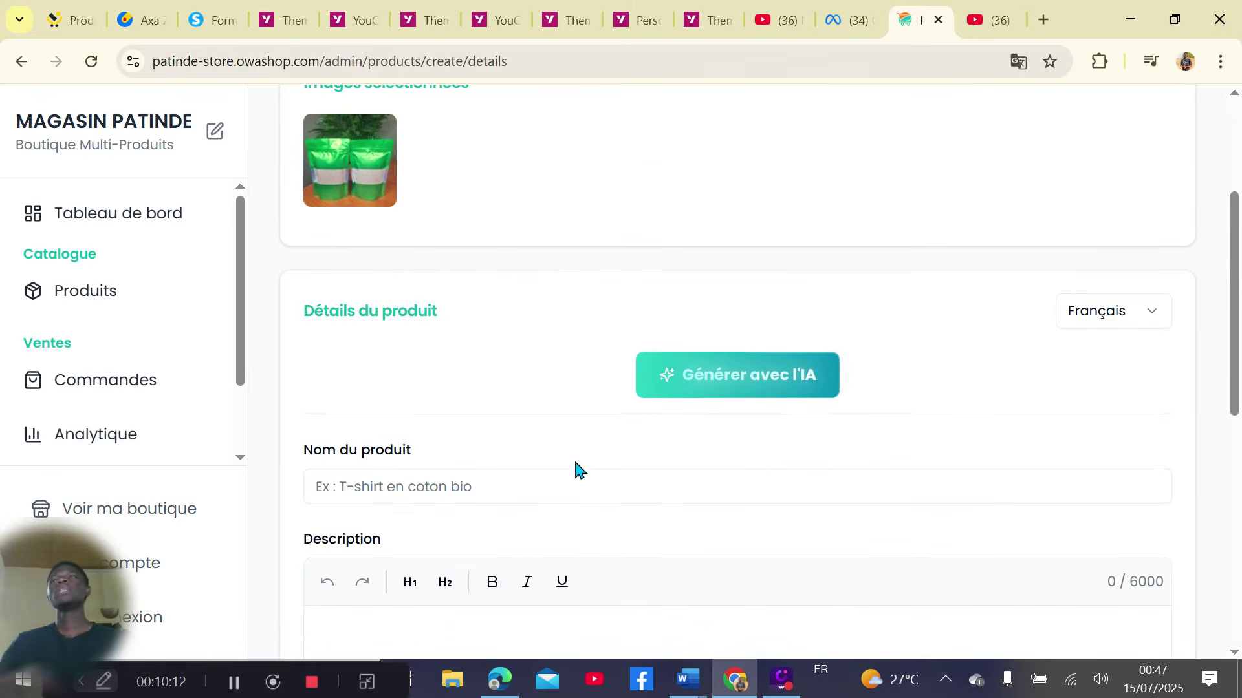
click(522, 490)
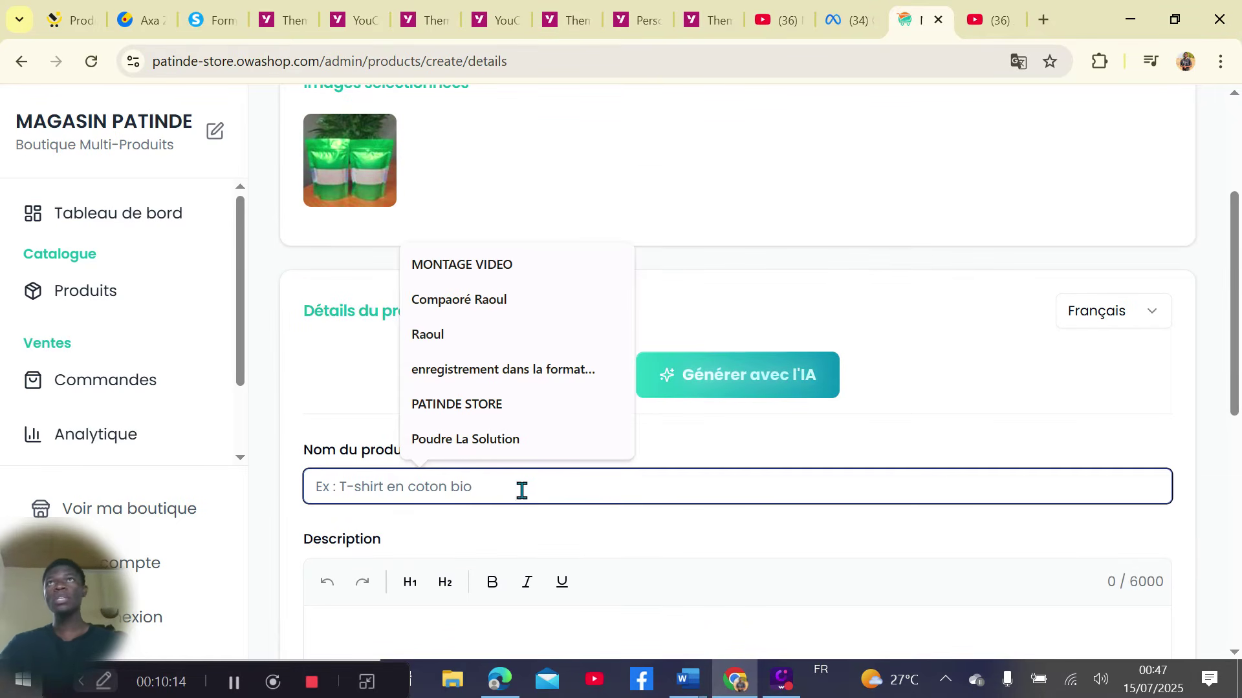
click(485, 441)
scroll(518, 546, down, 1)
click(538, 568)
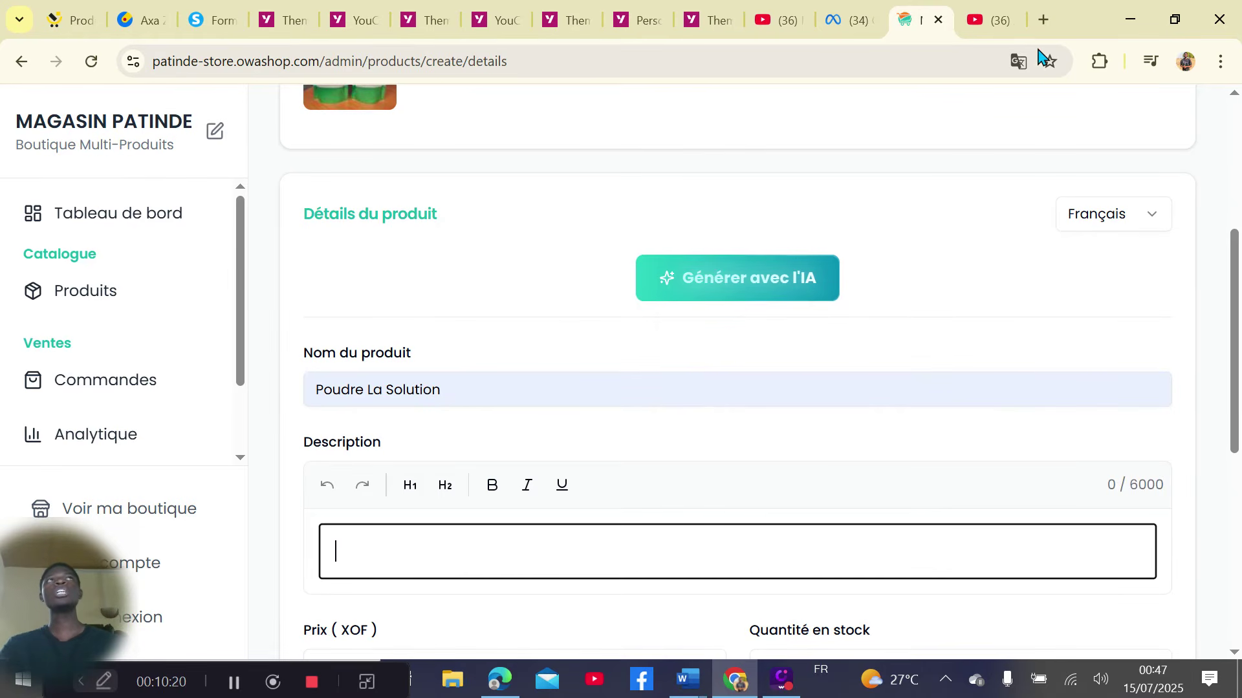
Switch to ChatGPT by opening chatgpt.com in a new browser tab
click(1044, 20)
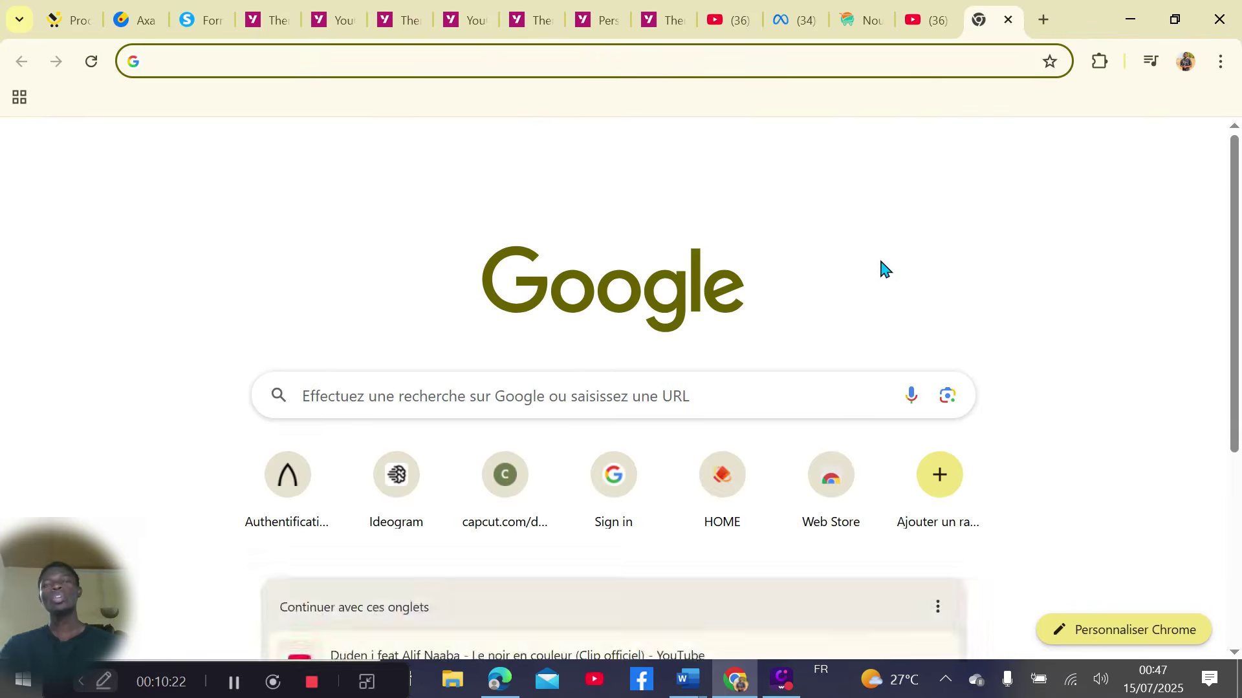
text(chatgpt.com)
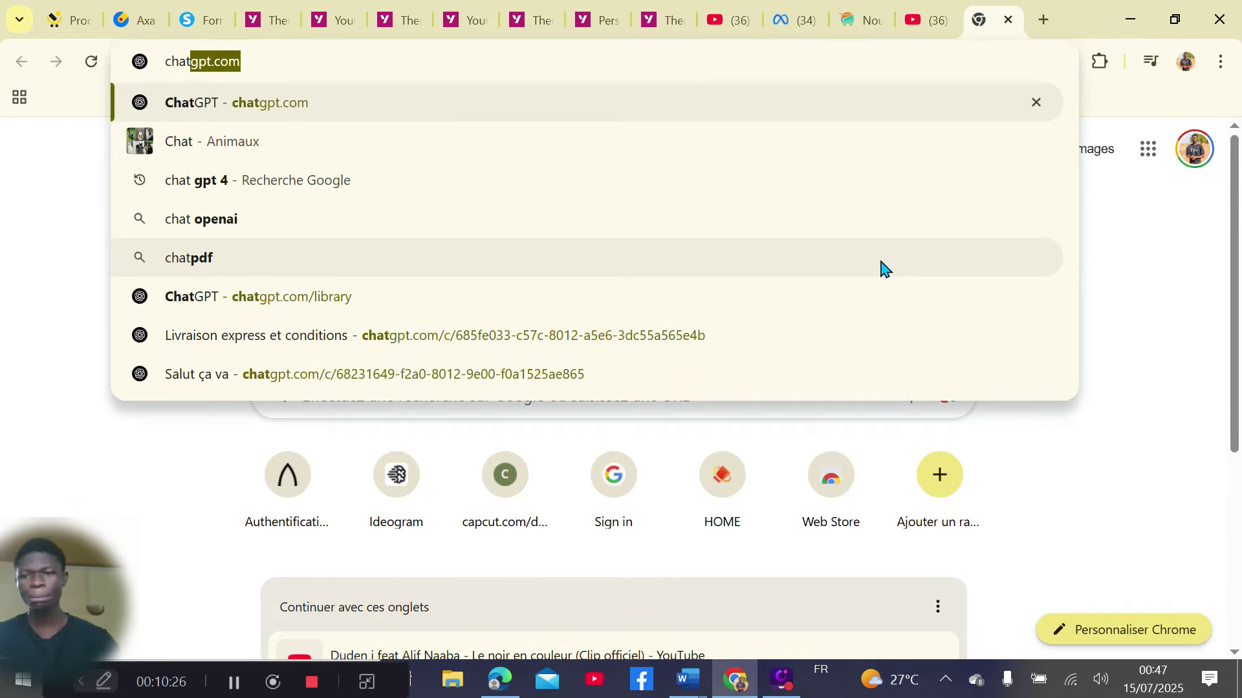
click(732, 102)
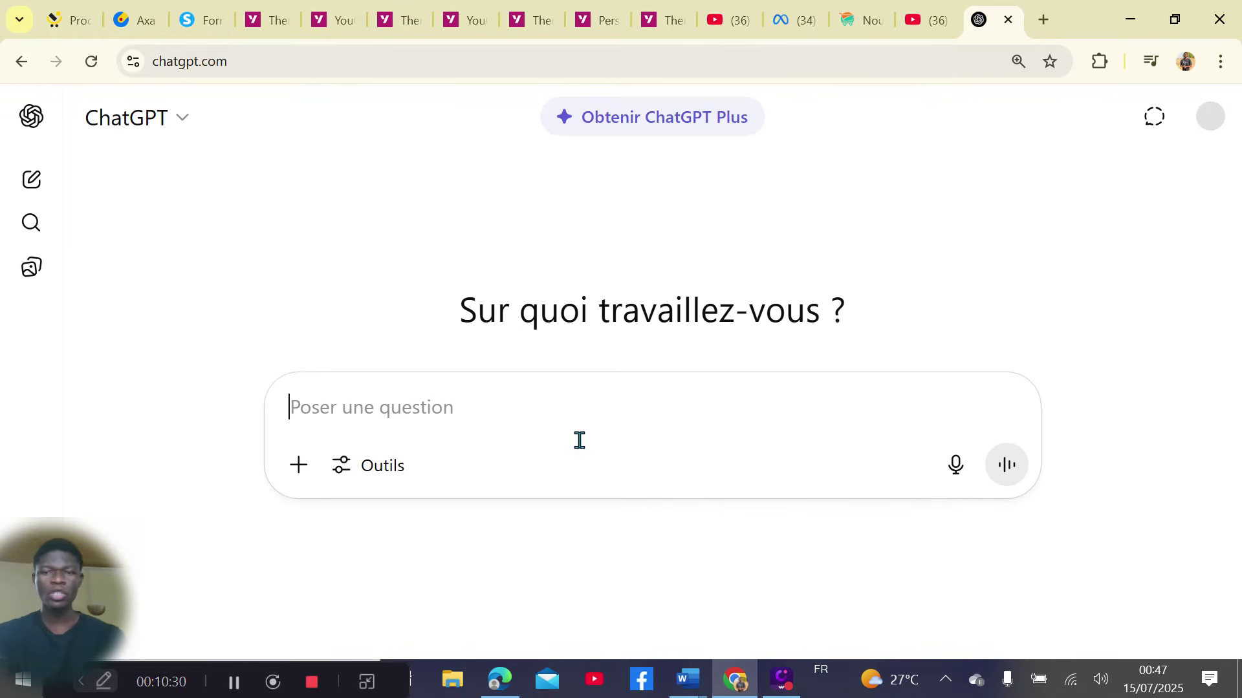
Send ChatGPT the prompt "rediges une bonne description pour la vente de mon produit efficace contre les hemmoroides"
text(red)
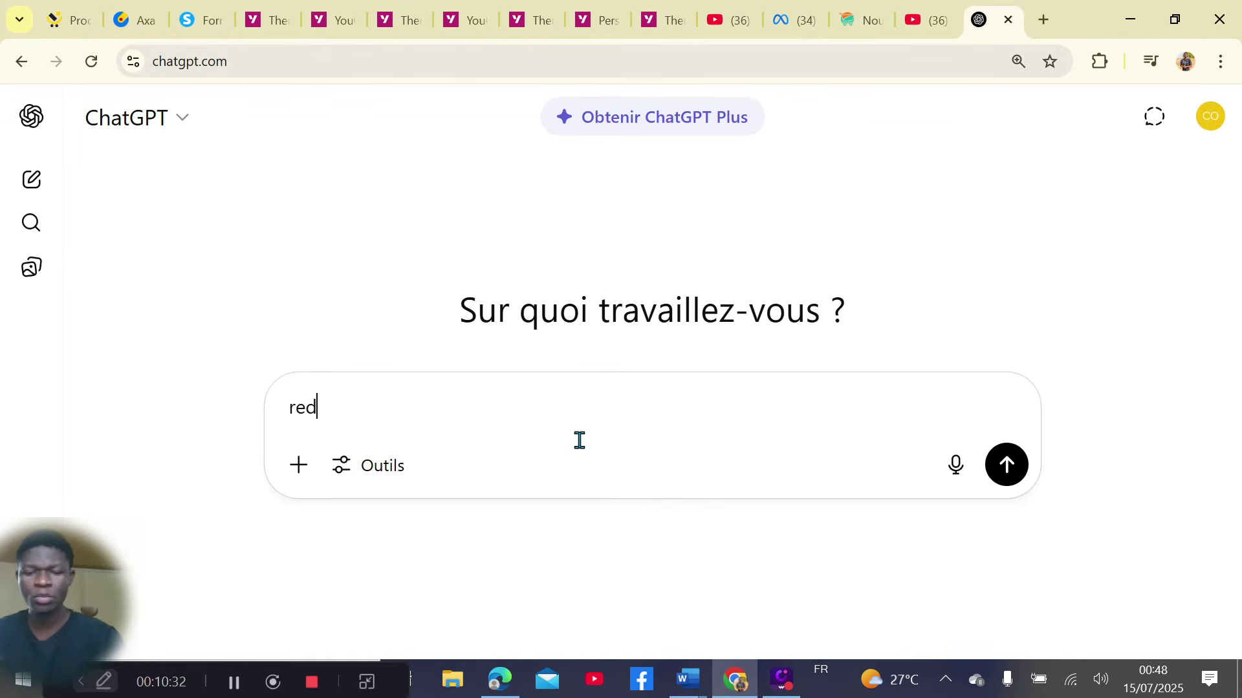
text(if)
key(BackSpace)
text(ges une)
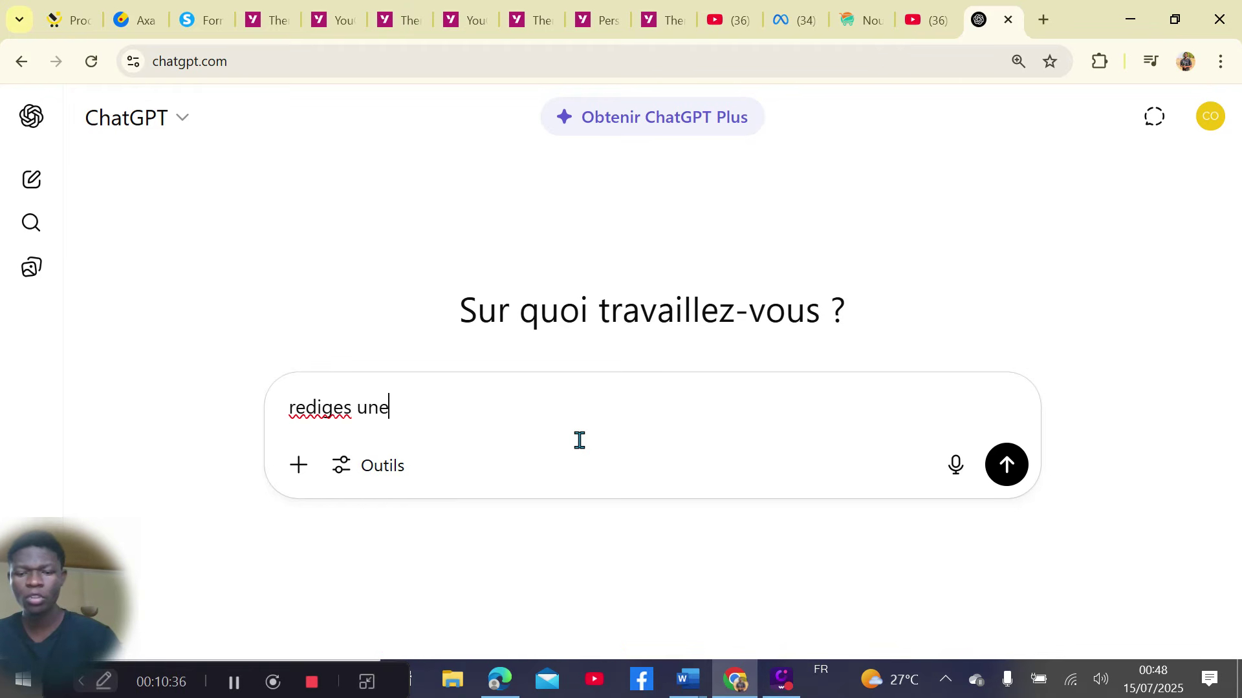
text( bonne descrip)
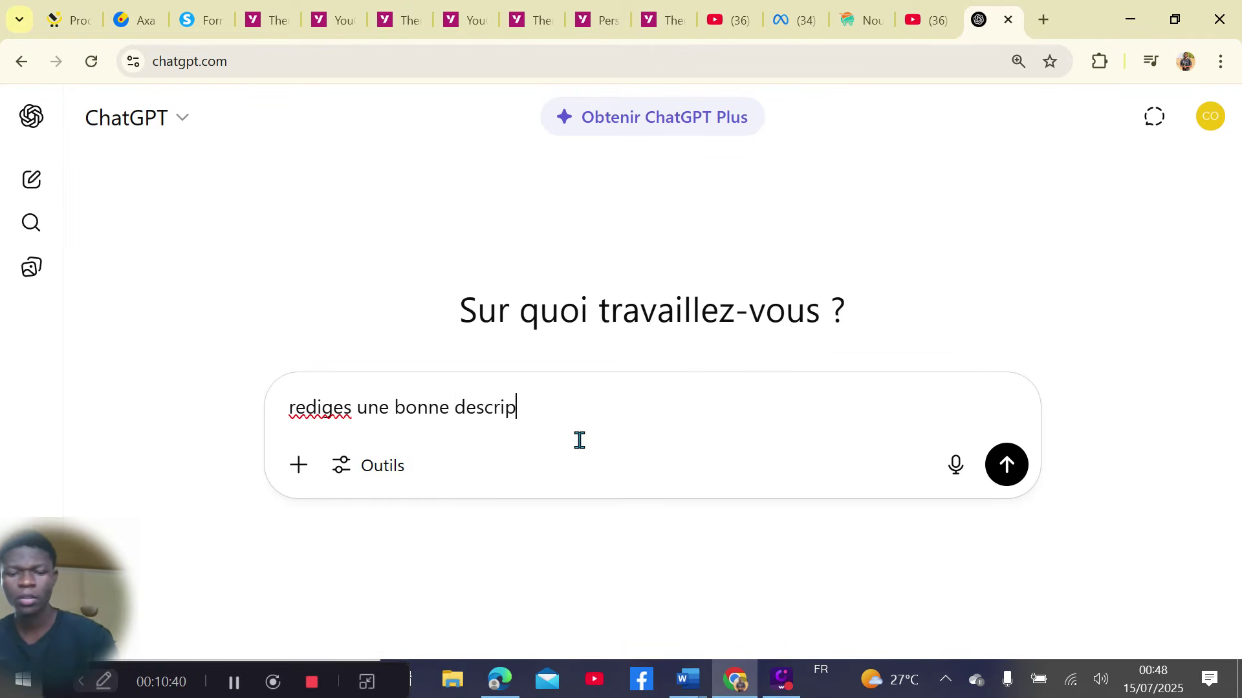
text(tion p)
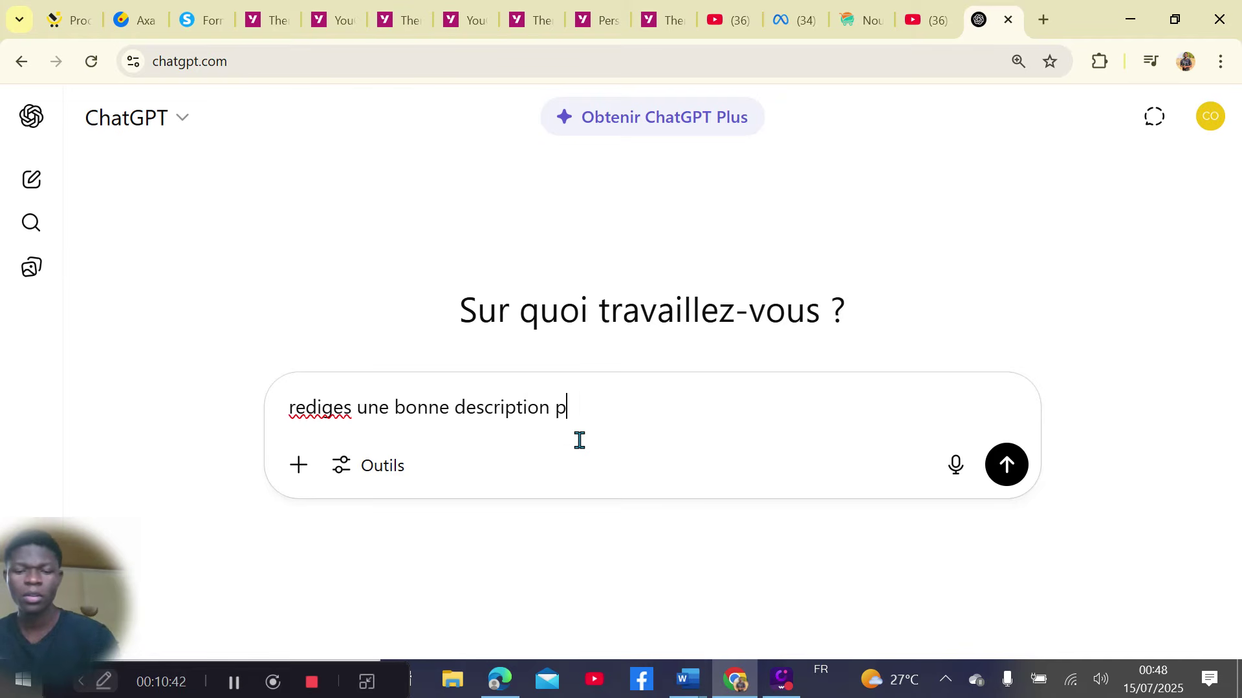
text(our la vente de mon pro)
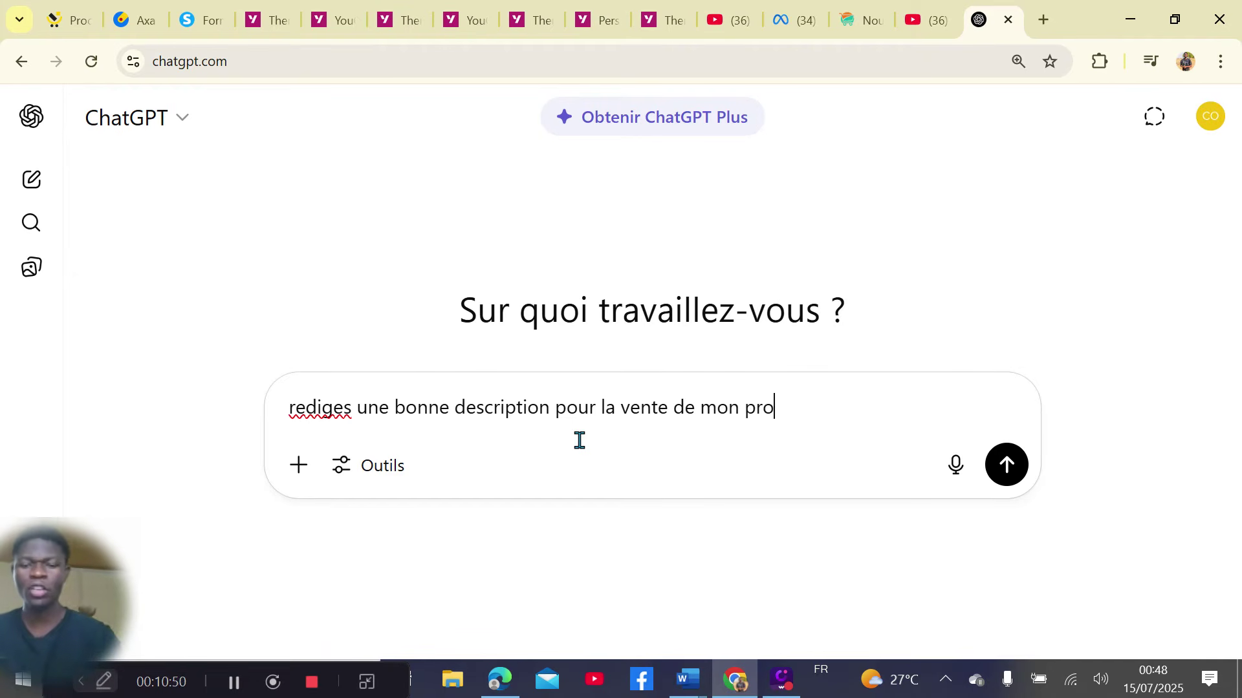
text(effiuc)
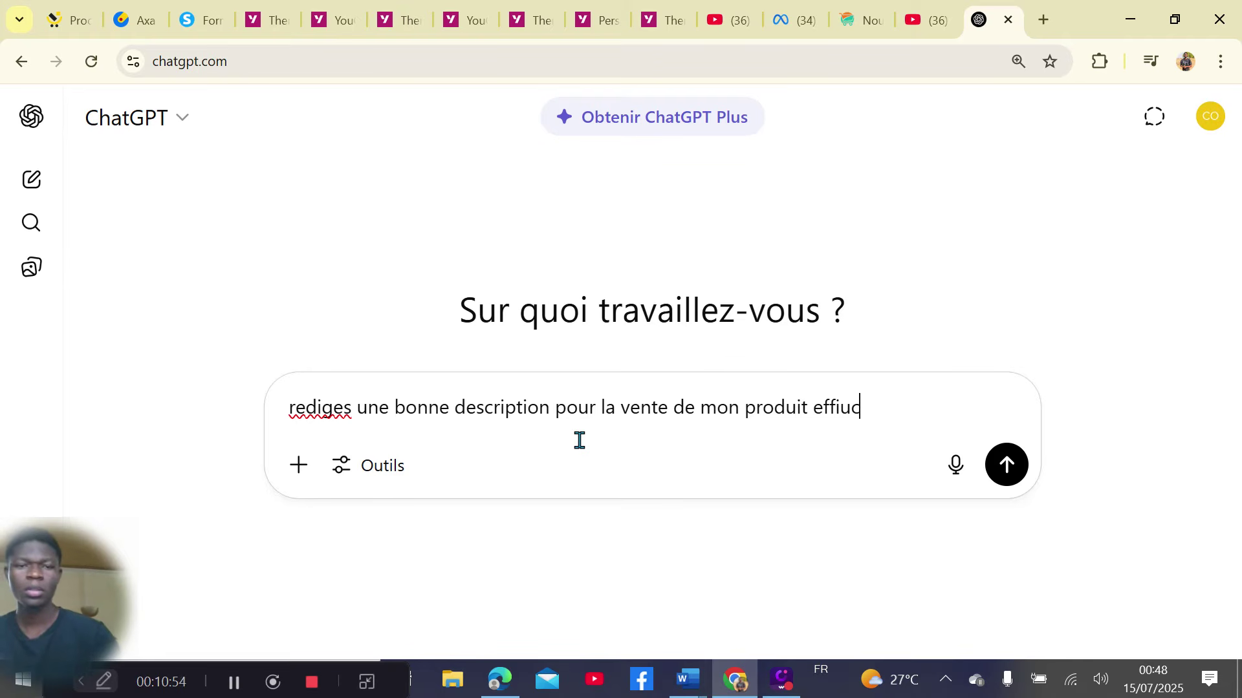
key(BackSpace)
key(BackSpace)
text(cac)
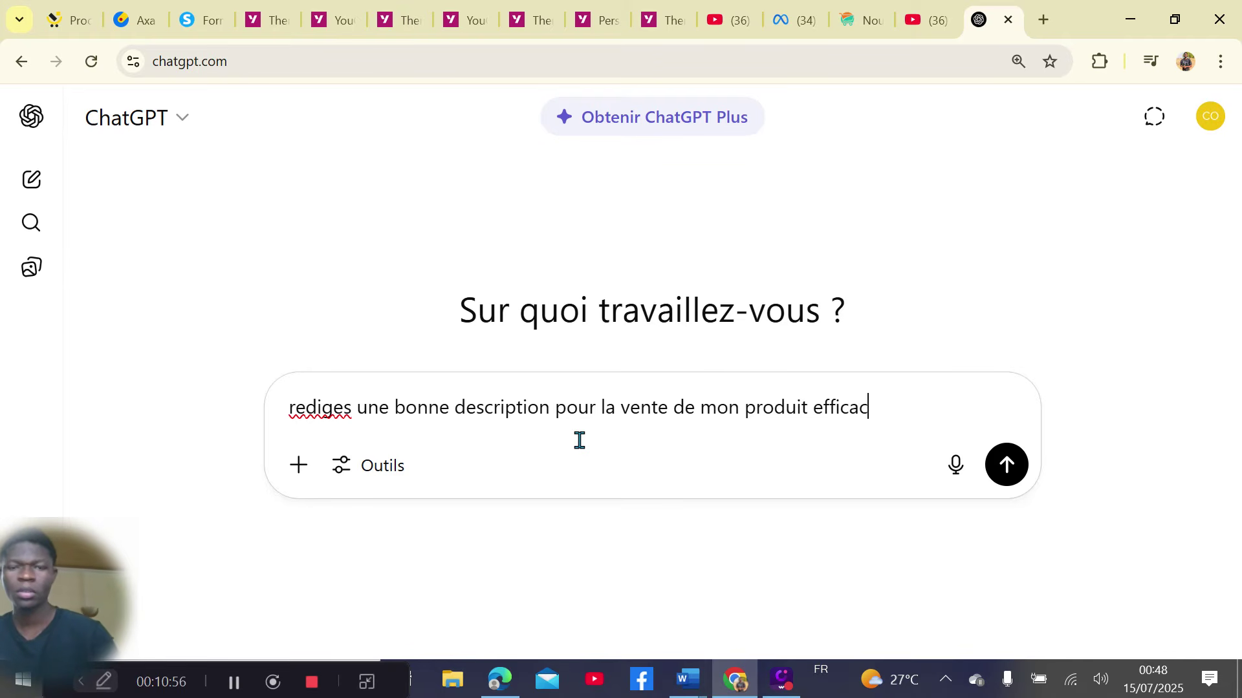
text(cace contreles)
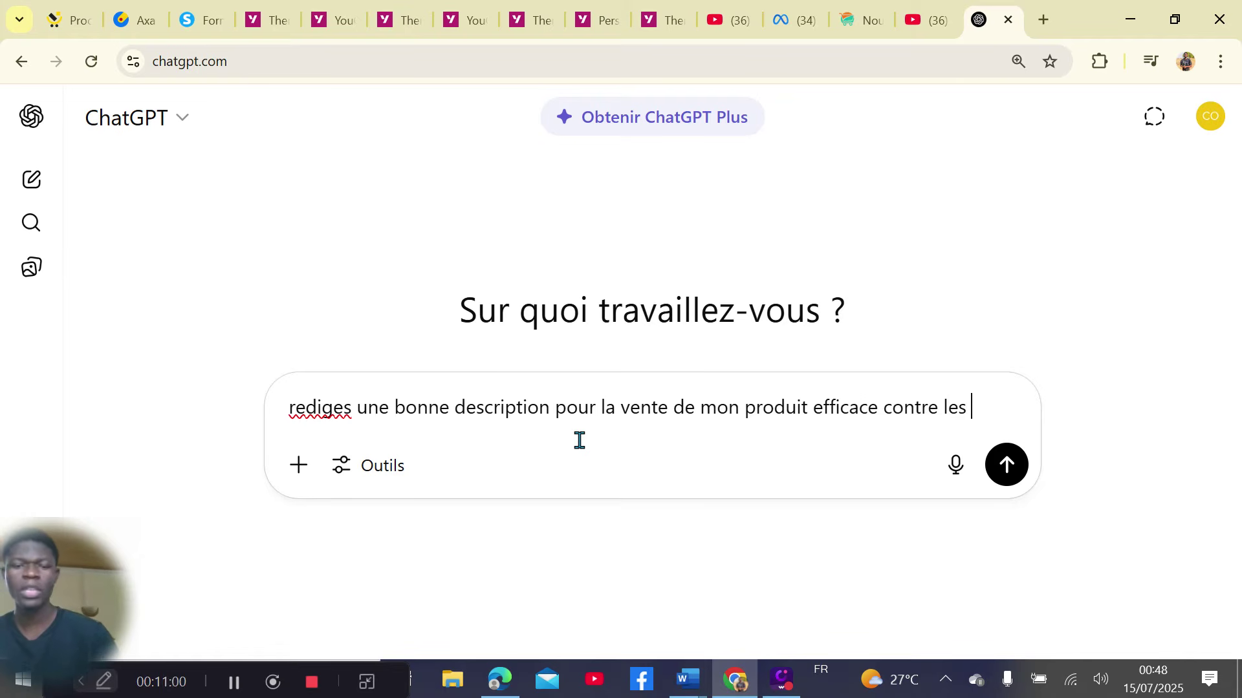
text( hemmoroides)
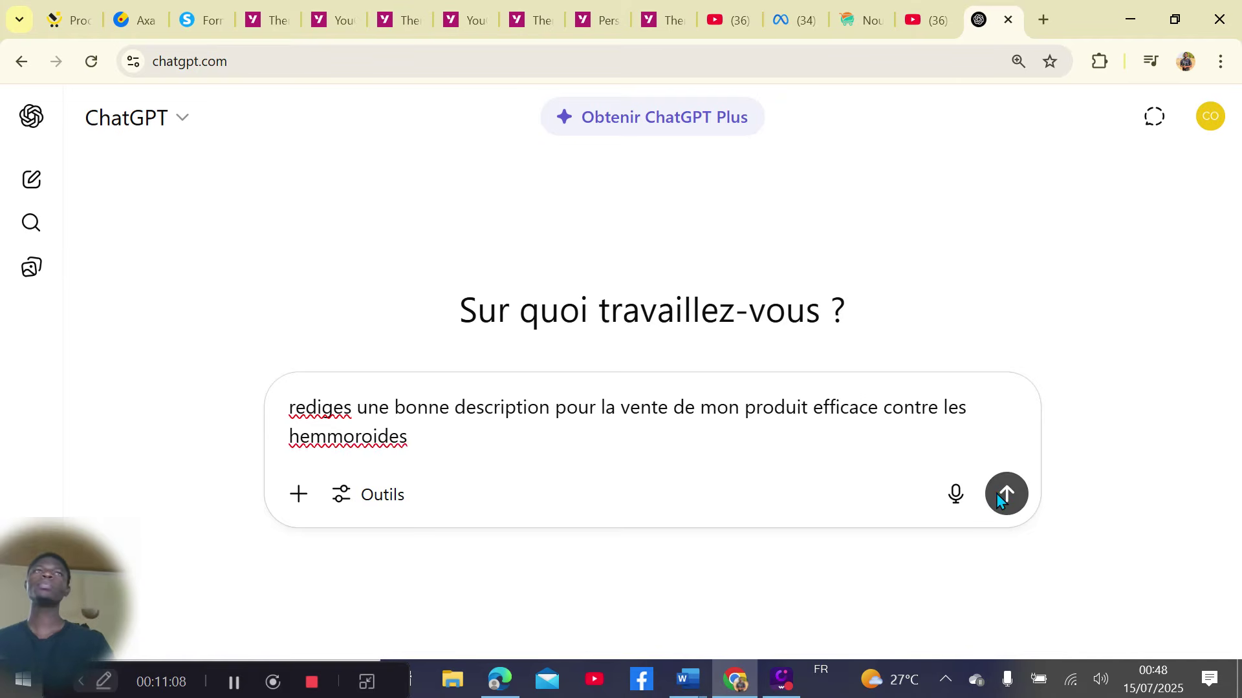
click(999, 495)
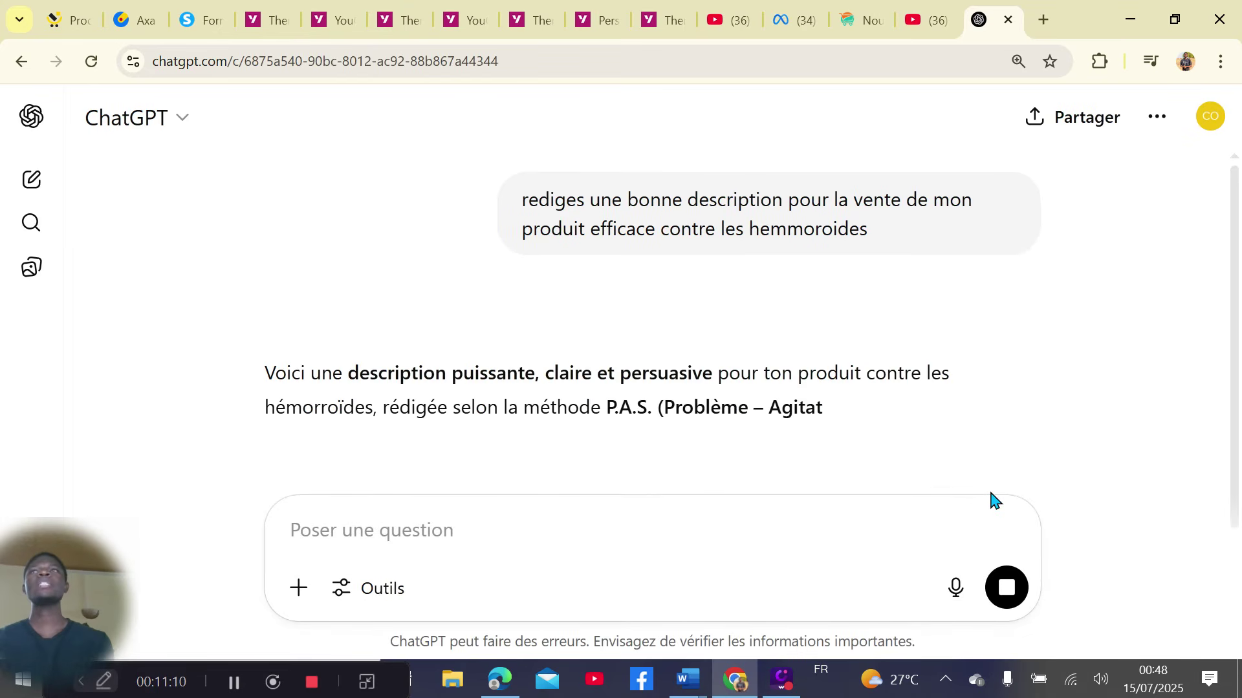
Read the generated sales description and copy it from the Poudre "La Solution" title through the "Livraison rapide partout au Burkina Faso" line
scroll(834, 416, down, 9)
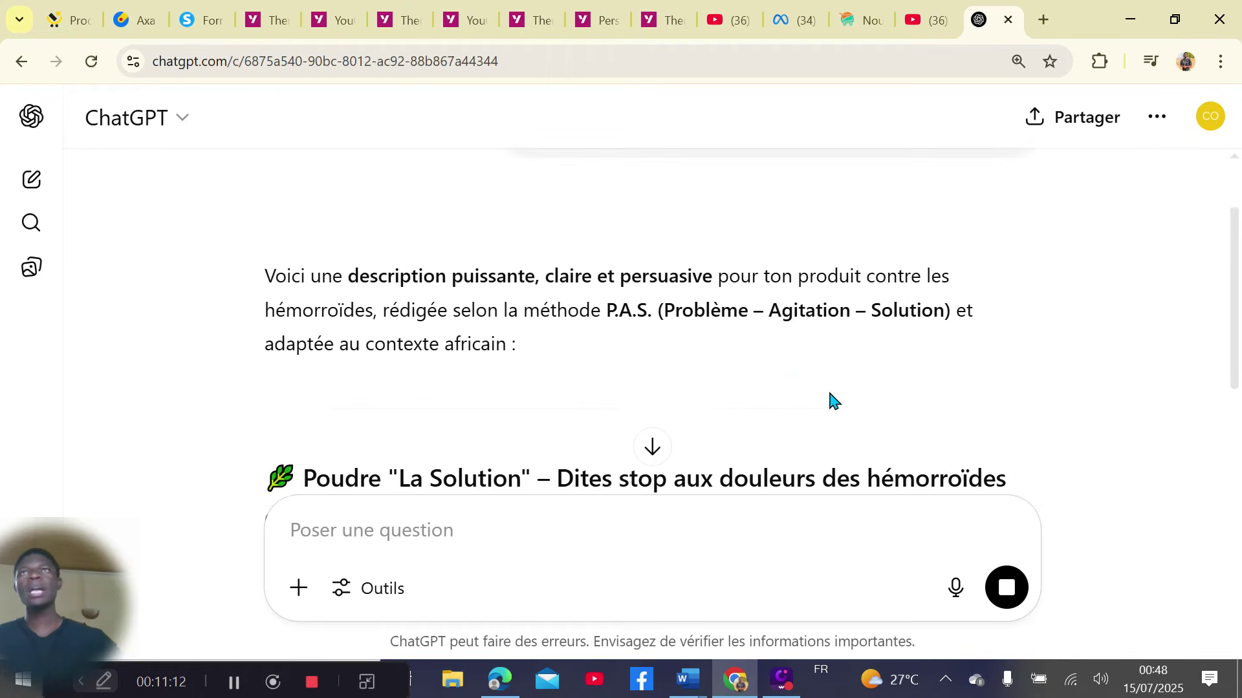
scroll(784, 352, down, 4)
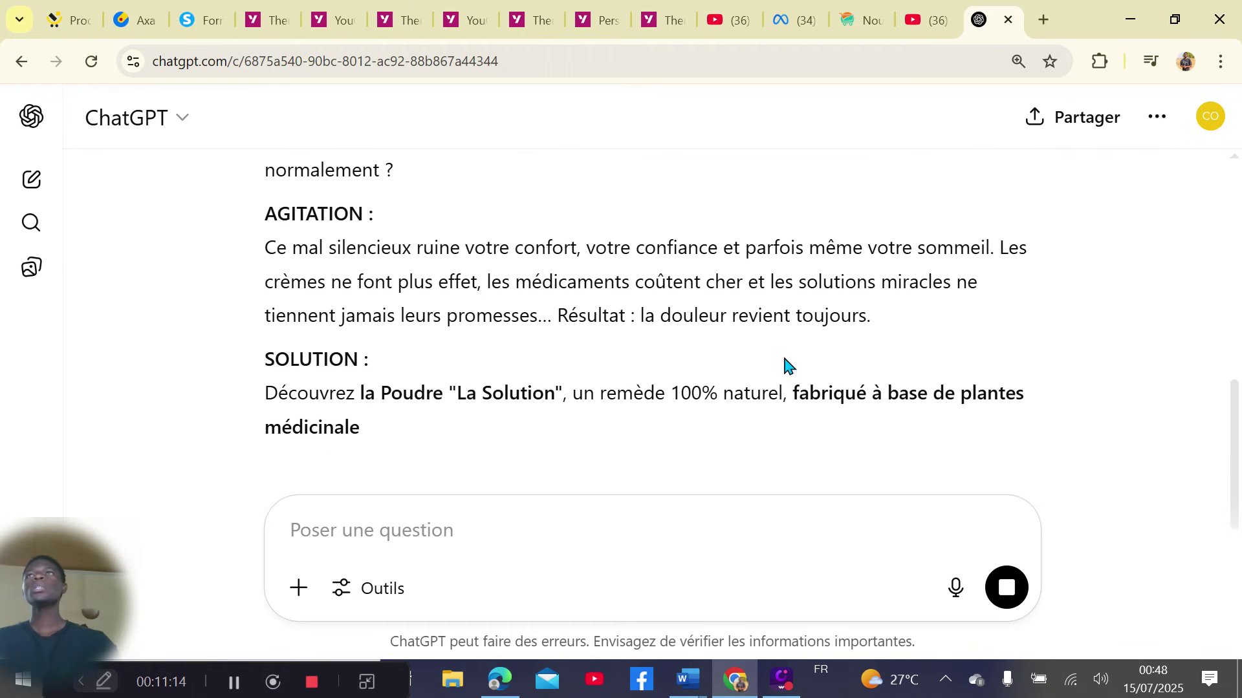
scroll(788, 366, down, 1)
scroll(789, 366, up, 2)
scroll(790, 368, down, 5)
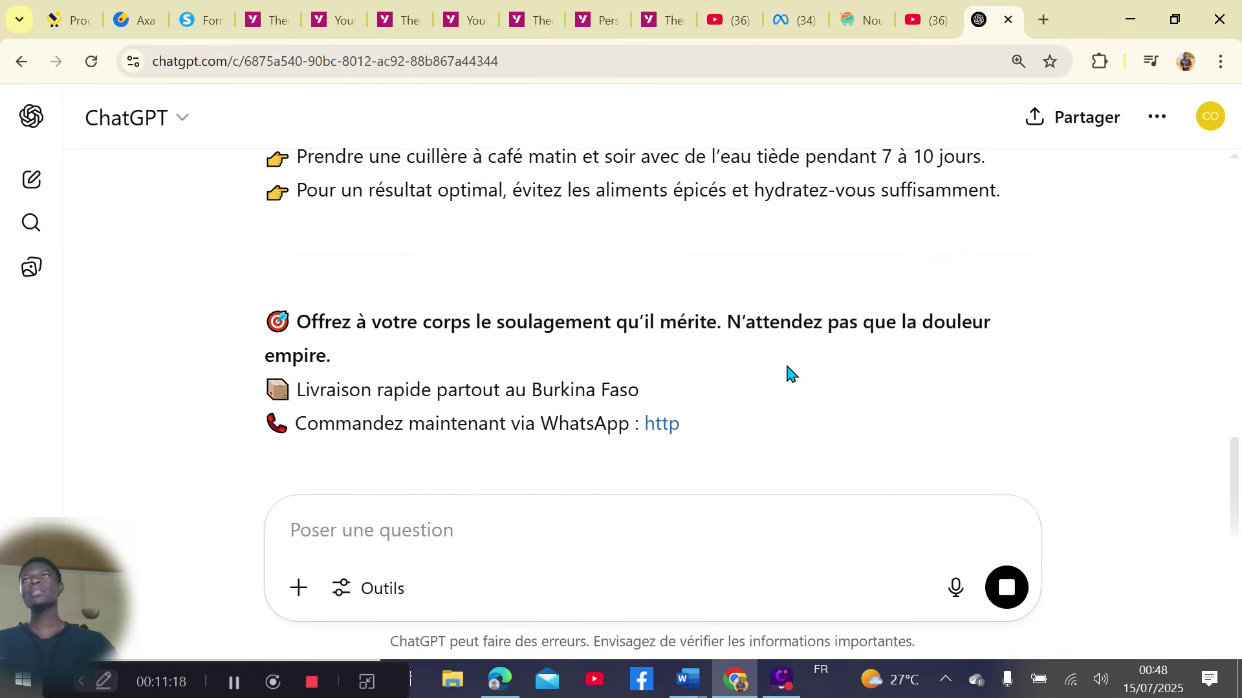
scroll(776, 362, up, 15)
drag(296, 269, 939, 451)
scroll(818, 388, down, 5)
scroll(817, 393, down, 5)
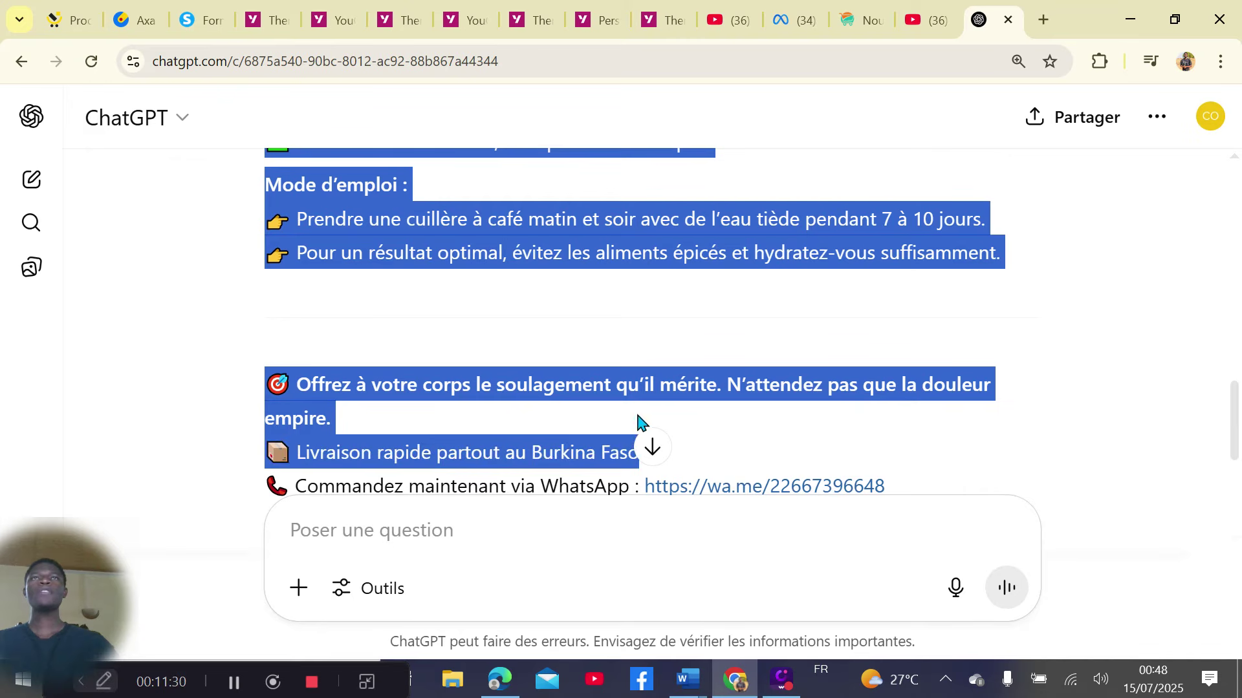
right_click(649, 386)
click(689, 418)
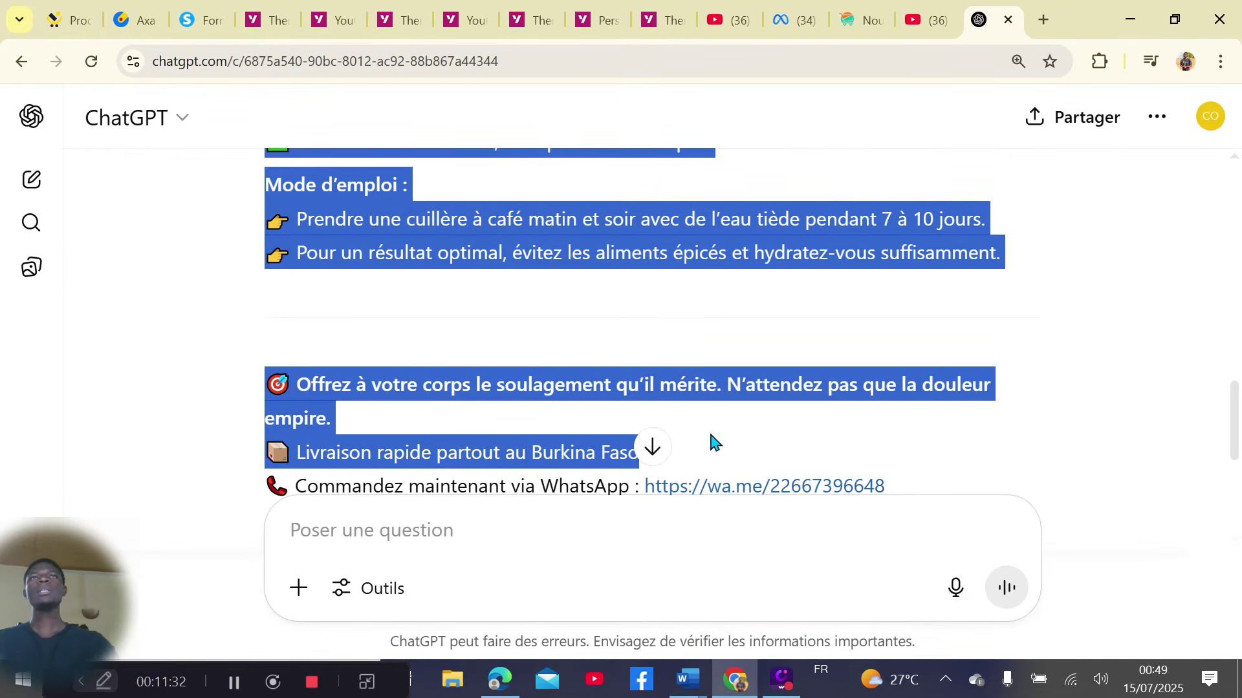
Return to the OwaShop new product form and paste the copied text into the product's description
click(854, 23)
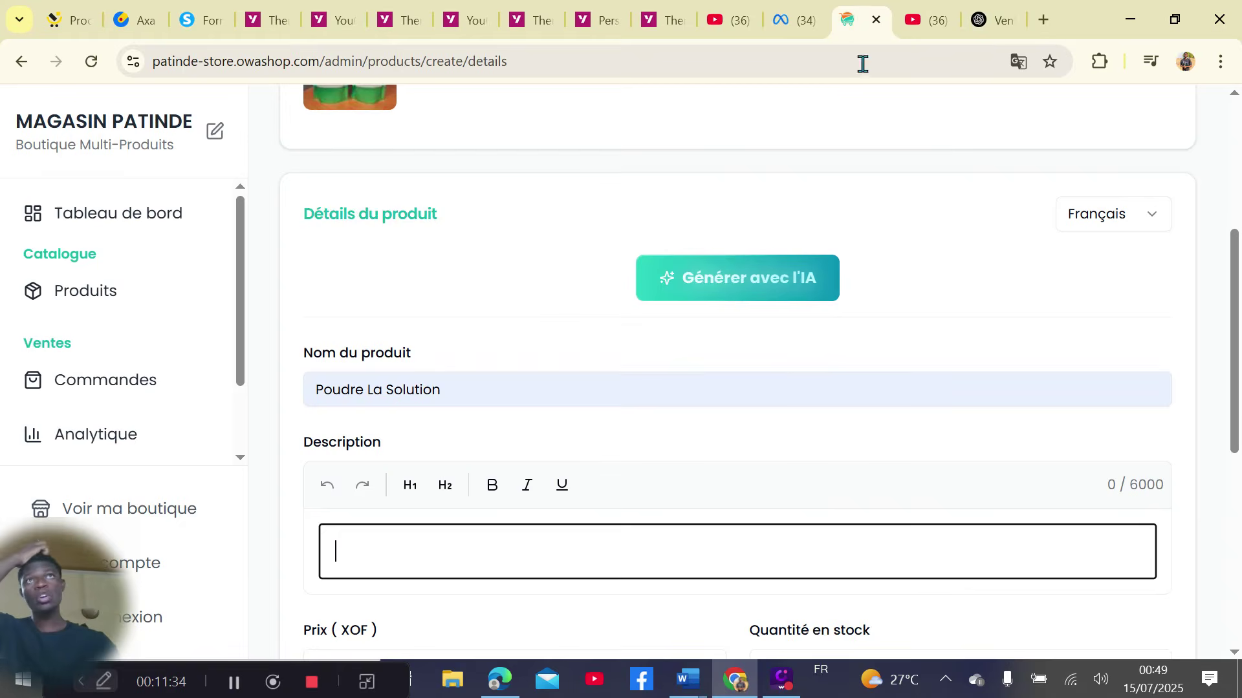
scroll(647, 420, down, 2)
right_click(518, 468)
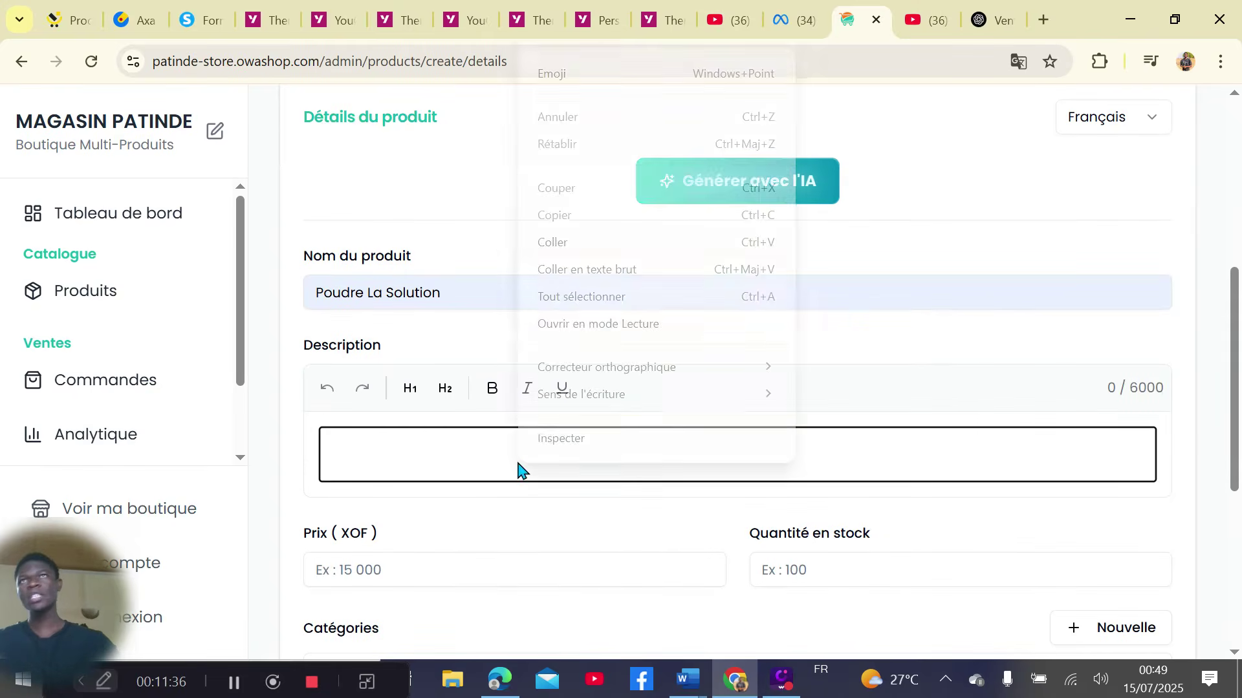
click(568, 242)
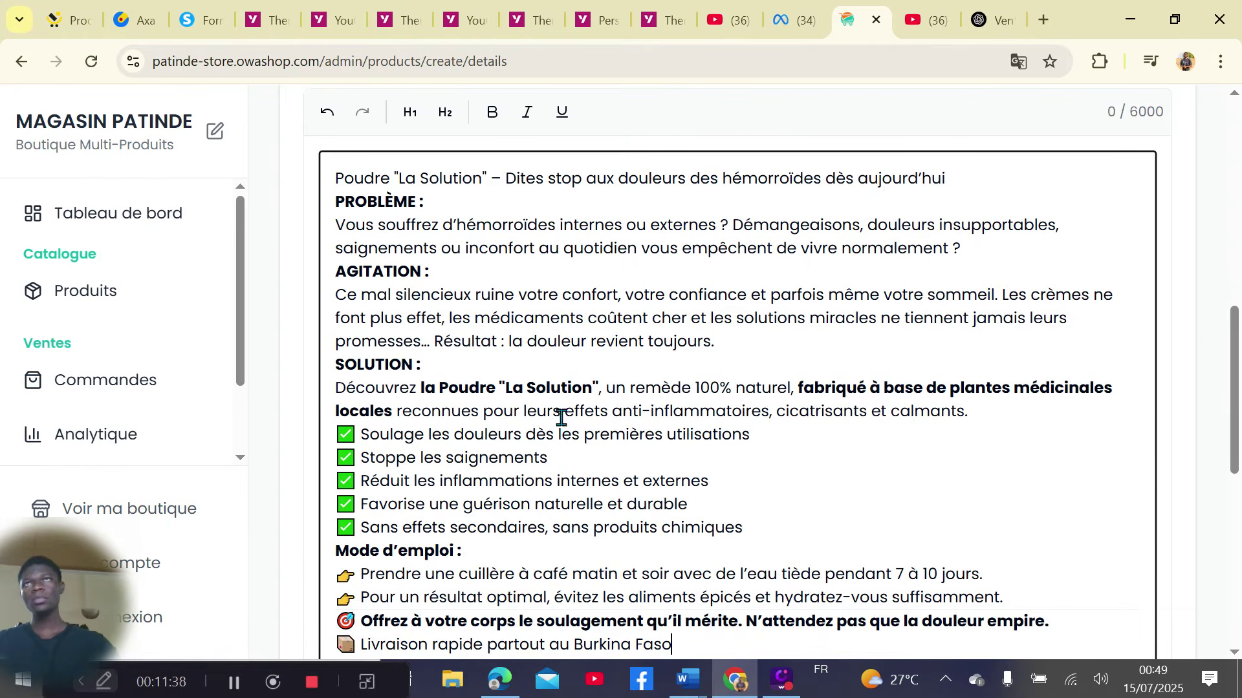
Delete the "PROBLÈME :" heading and its empty line from the product description
click(432, 203)
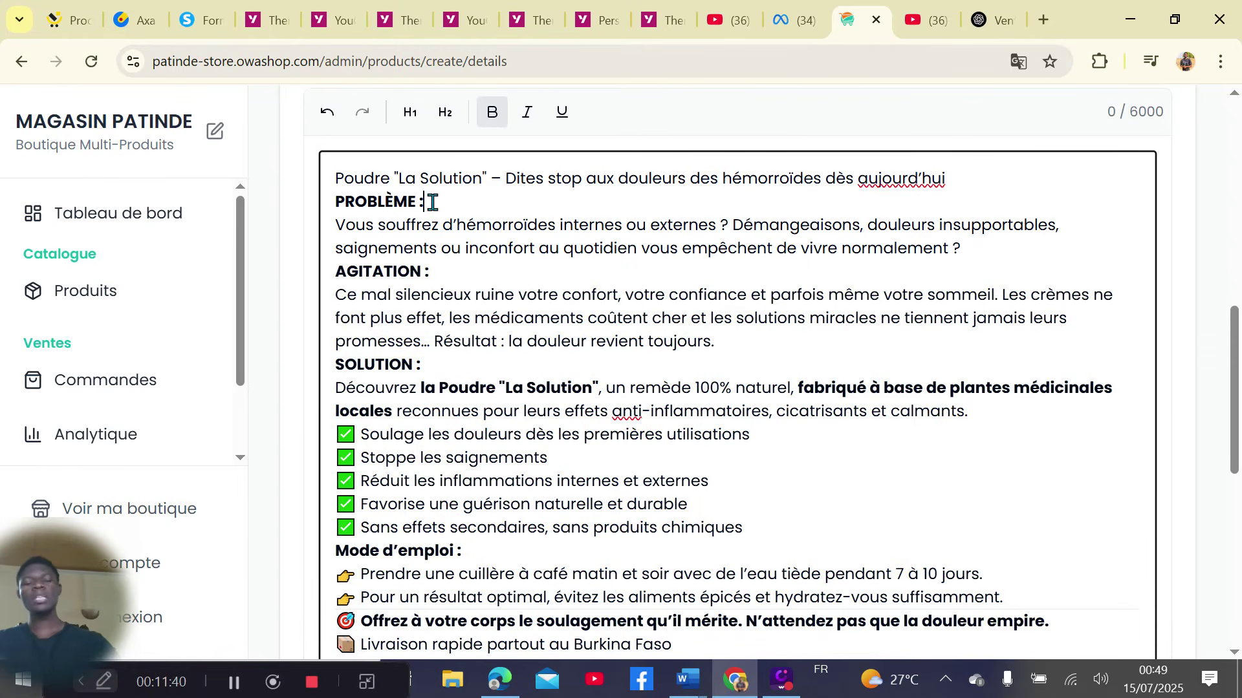
key(BackSpace)
key(BackSpace)
key(BackSpace)
key(BackSpace)
key(BackSpace)
key(BackSpace)
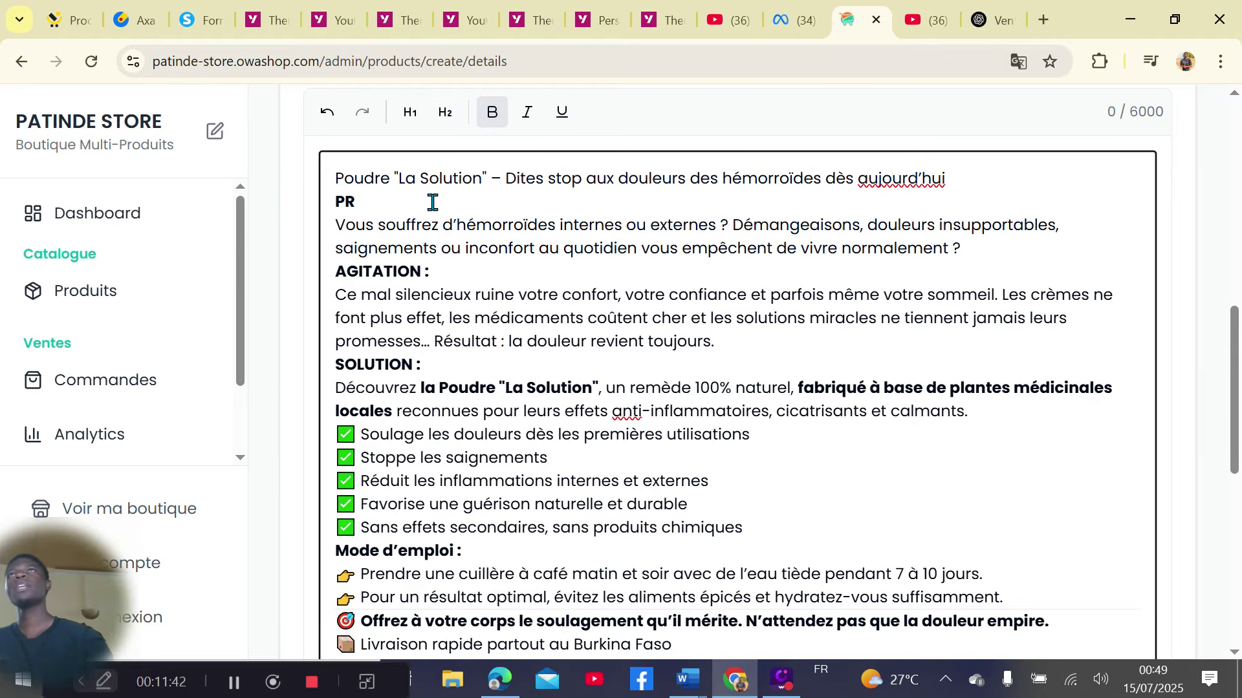
key(BackSpace)
key(BackSpace)
key(BackSpace)
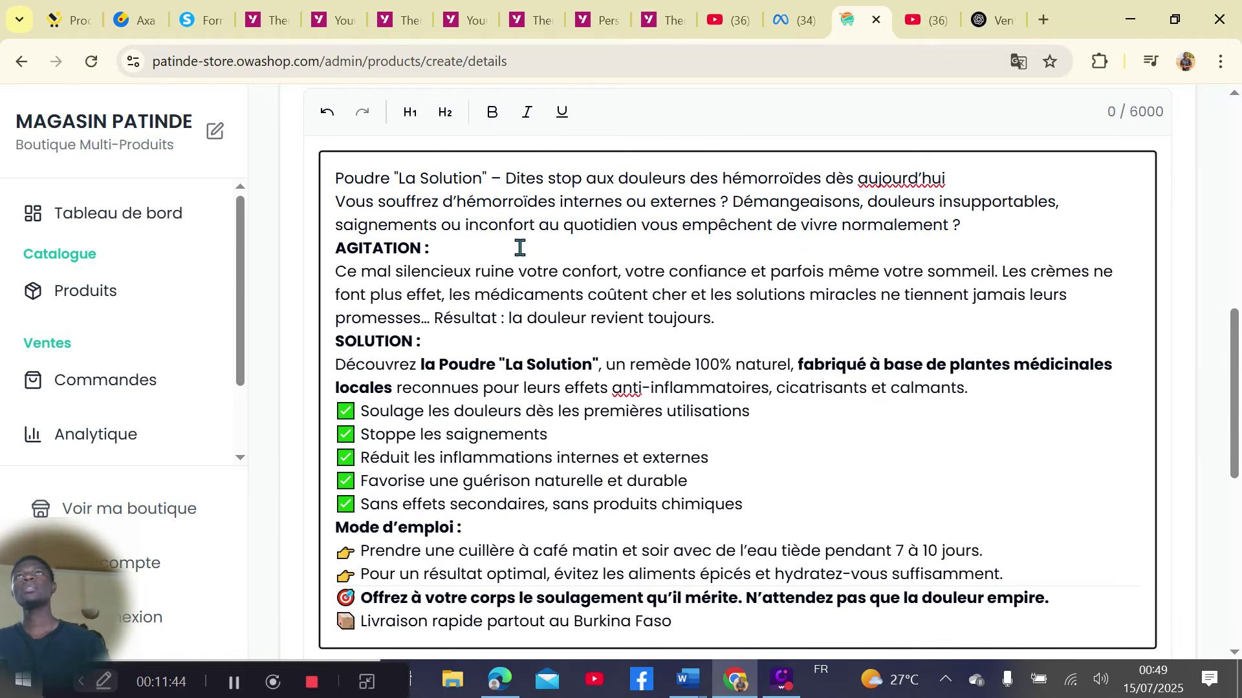
Delete the "AGITATION :" heading and its line from the product description
click(464, 252)
key(BackSpace)
key(BackSpace)
key(BackSpace)
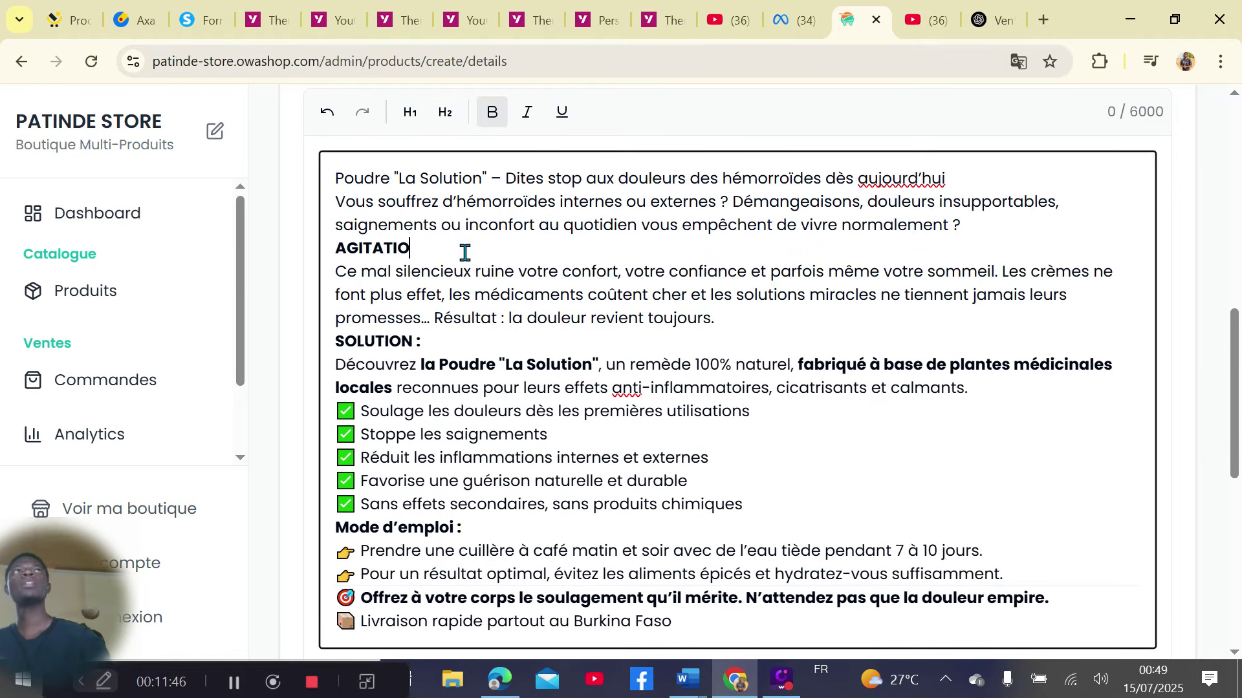
key(BackSpace)
key(BackSpace)
key(BackSpace)
key(BackSpace)
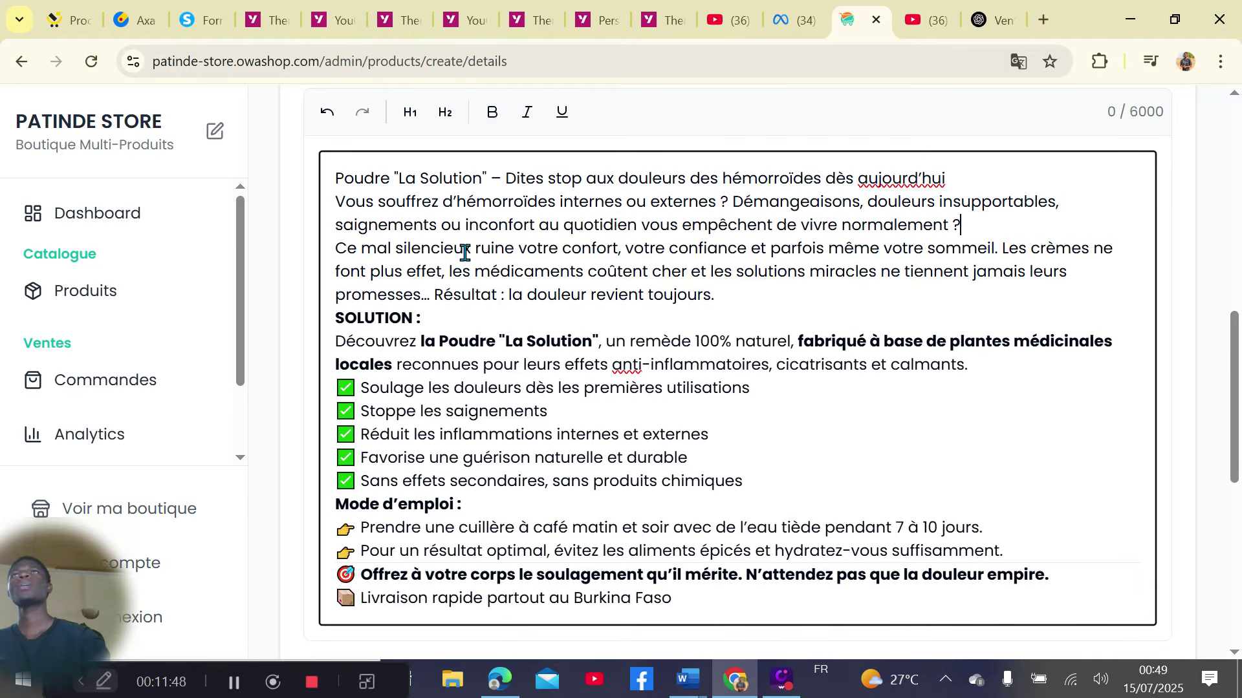
Delete the "SOLUTION :" heading above the "Découvrez la Poudre" paragraph in the description
click(442, 321)
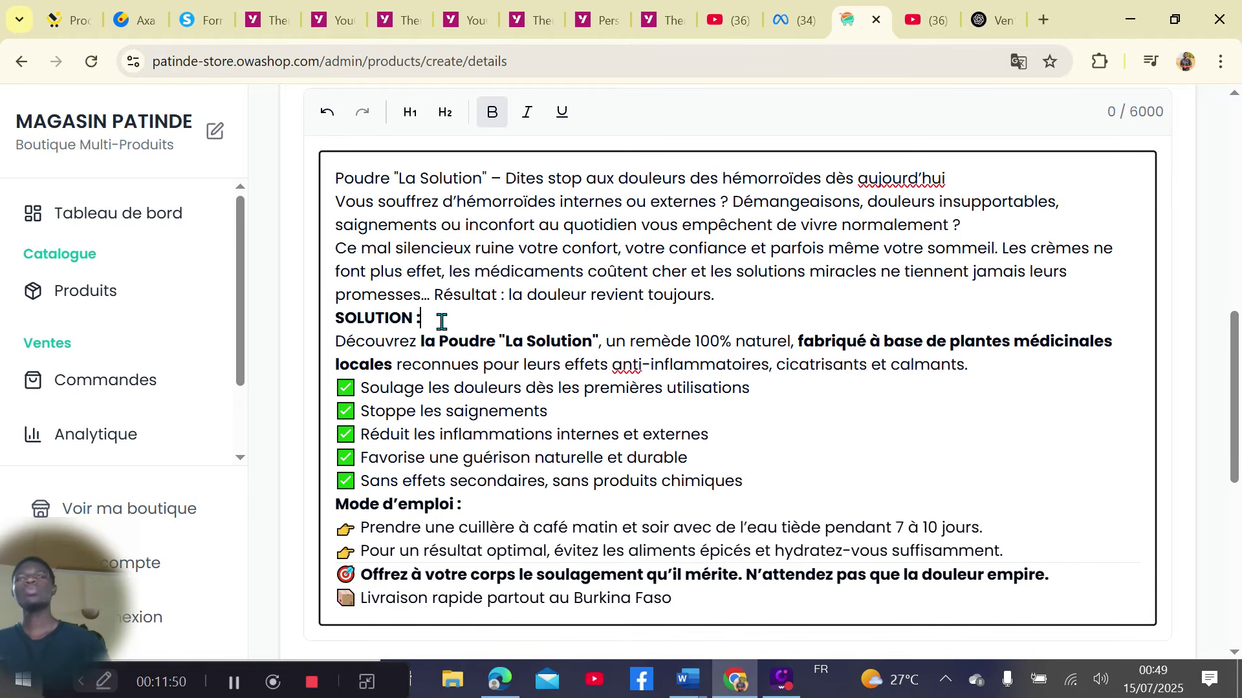
key(BackSpace)
key(BackSpace)
key(BackSpace)
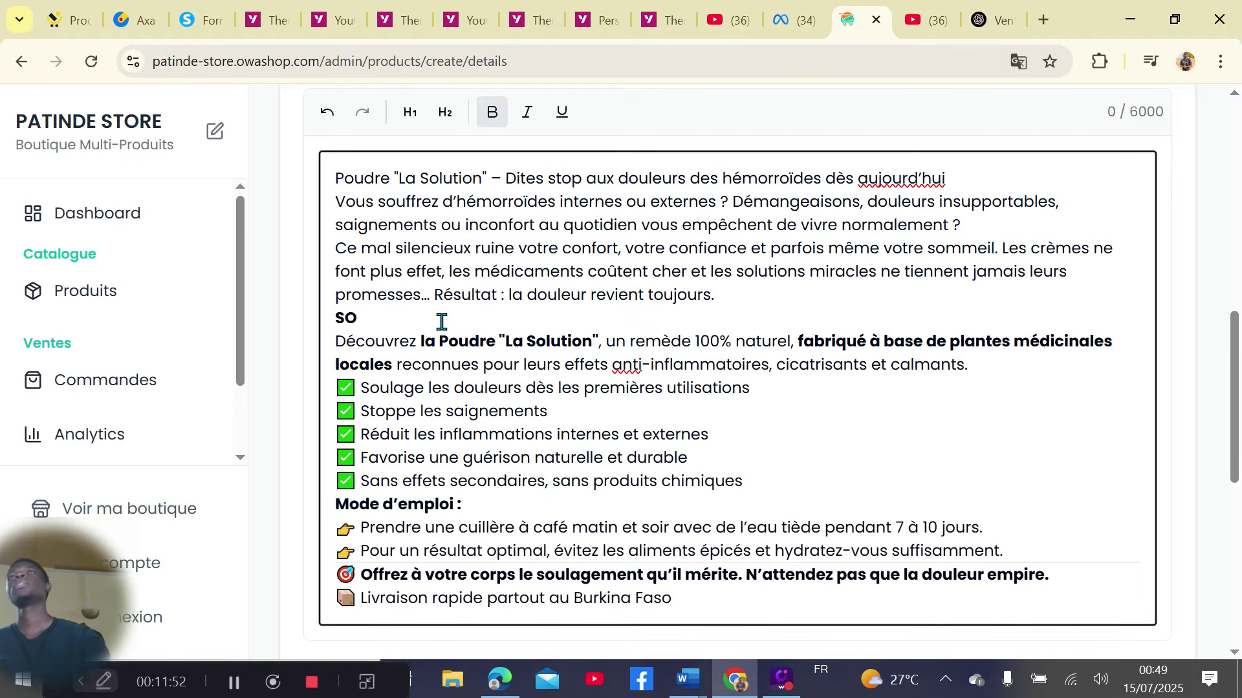
key(BackSpace)
key(BackSpace)
key(BackSpace)
Set the product's price to 10000 XOF and its stock quantity to 1000
scroll(446, 388, down, 3)
scroll(446, 388, down, 2)
click(466, 406)
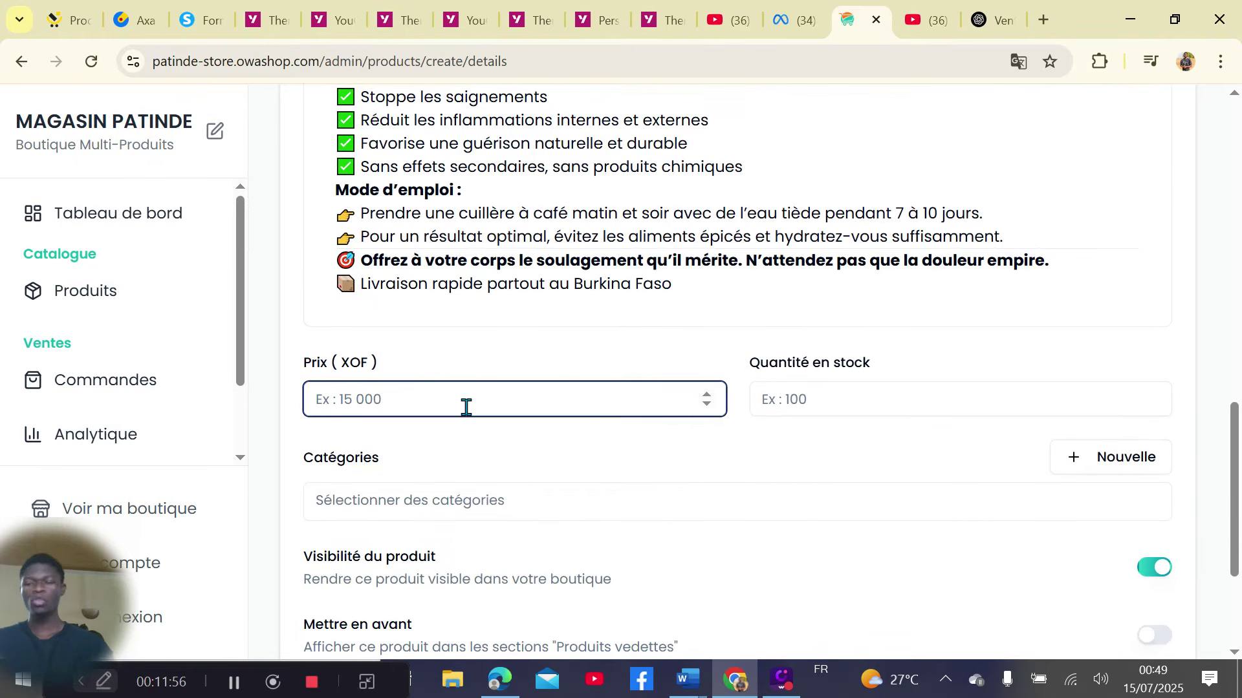
text(10000)
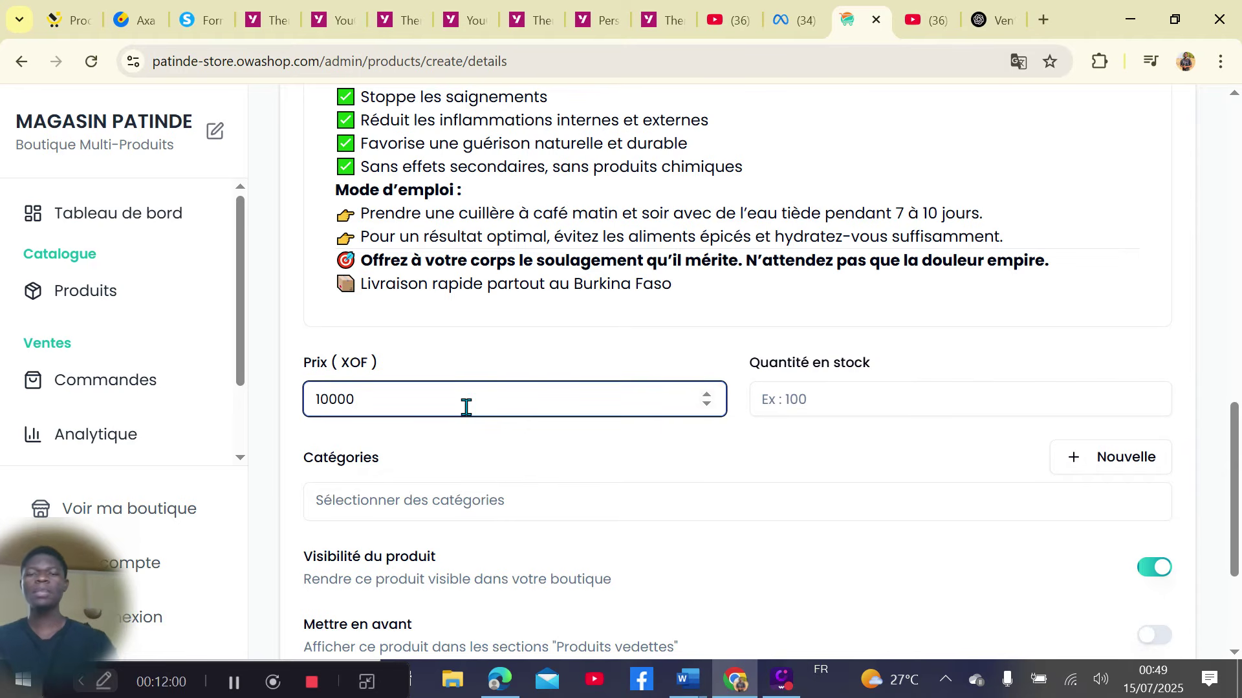
click(786, 405)
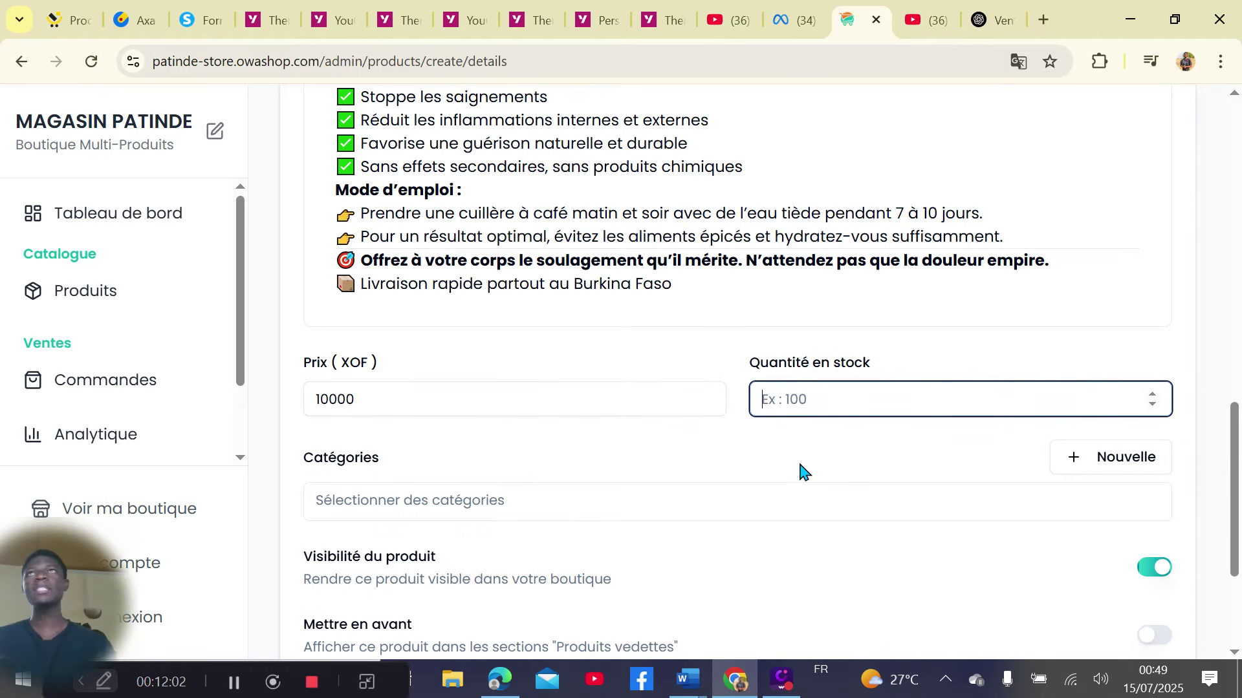
text(10000)
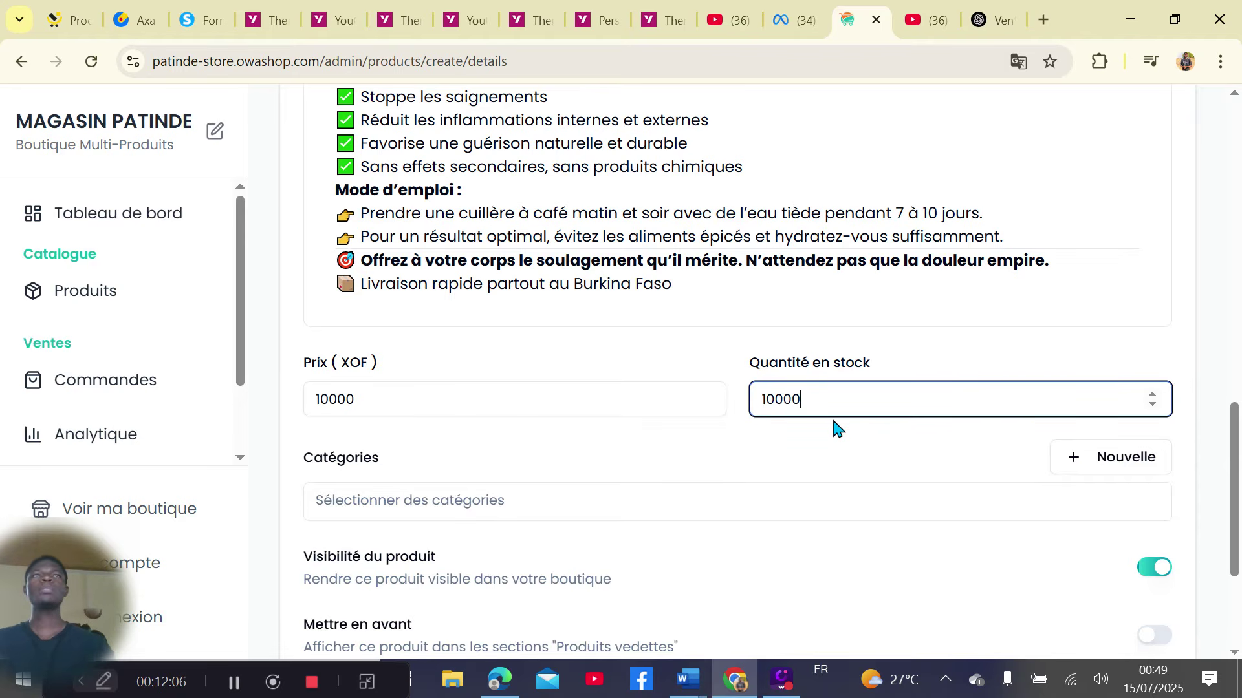
key(BackSpace)
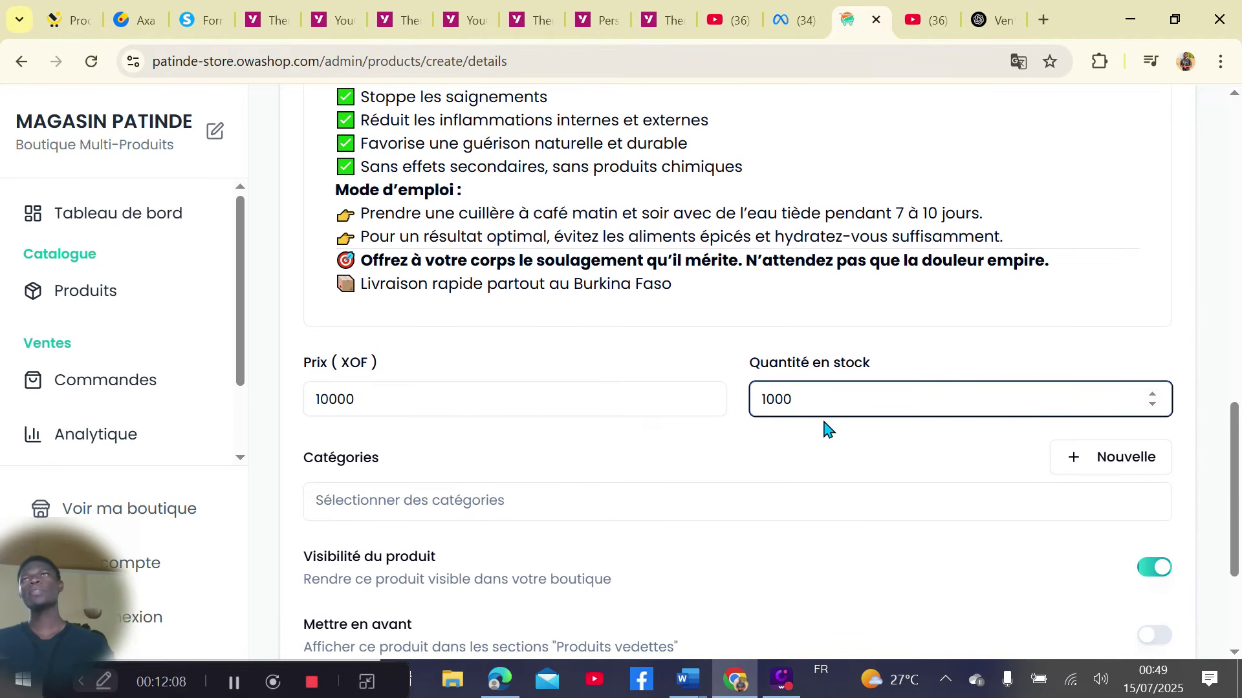
Assign the product to the "Accessoires de Santé" category and close the category list
scroll(823, 428, down, 1)
click(621, 414)
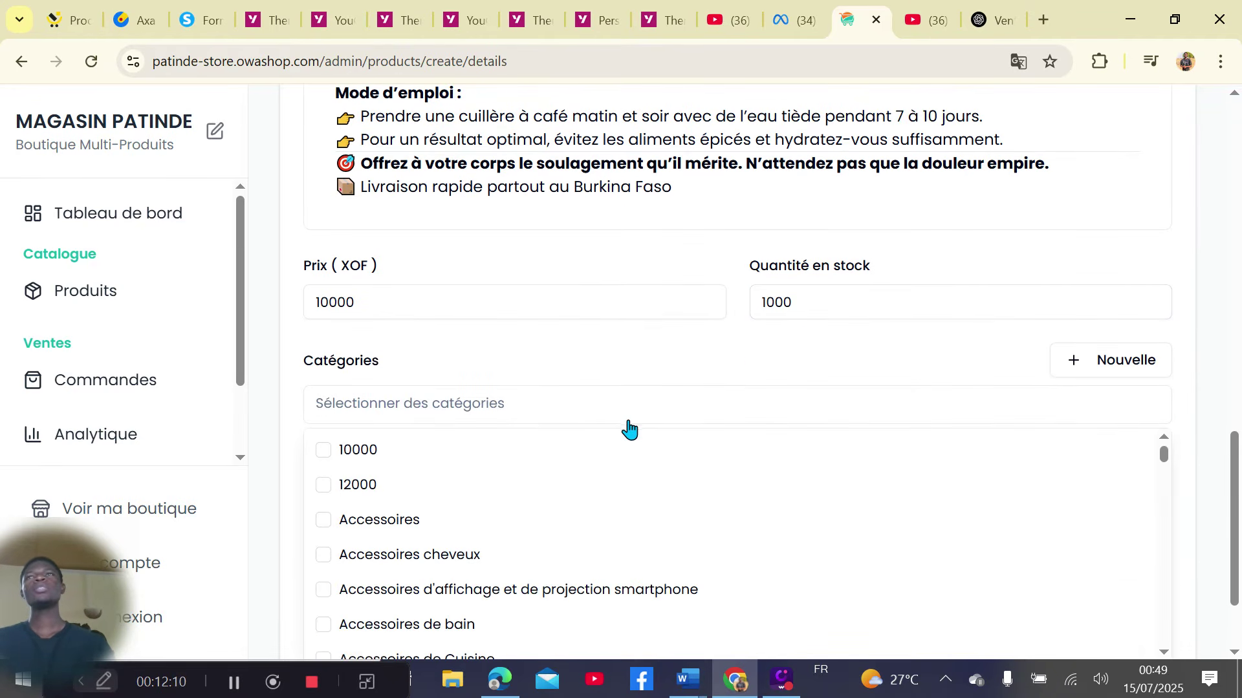
scroll(527, 543, down, 1)
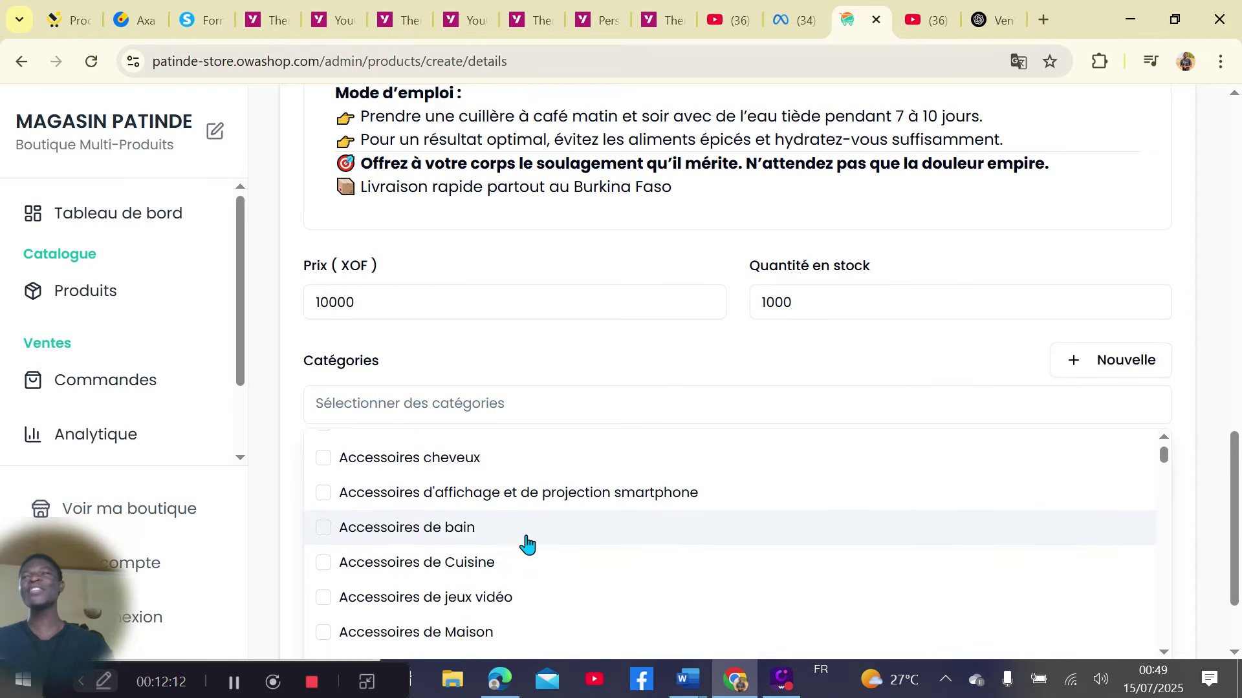
scroll(523, 548, down, 3)
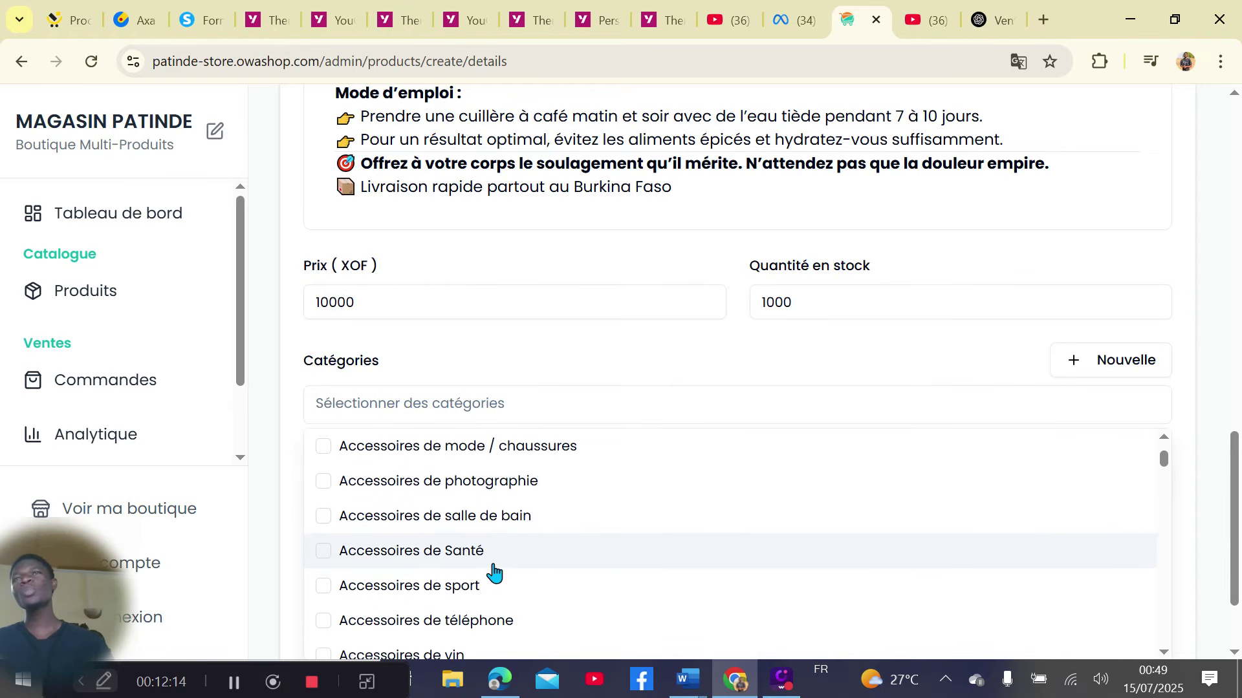
click(375, 560)
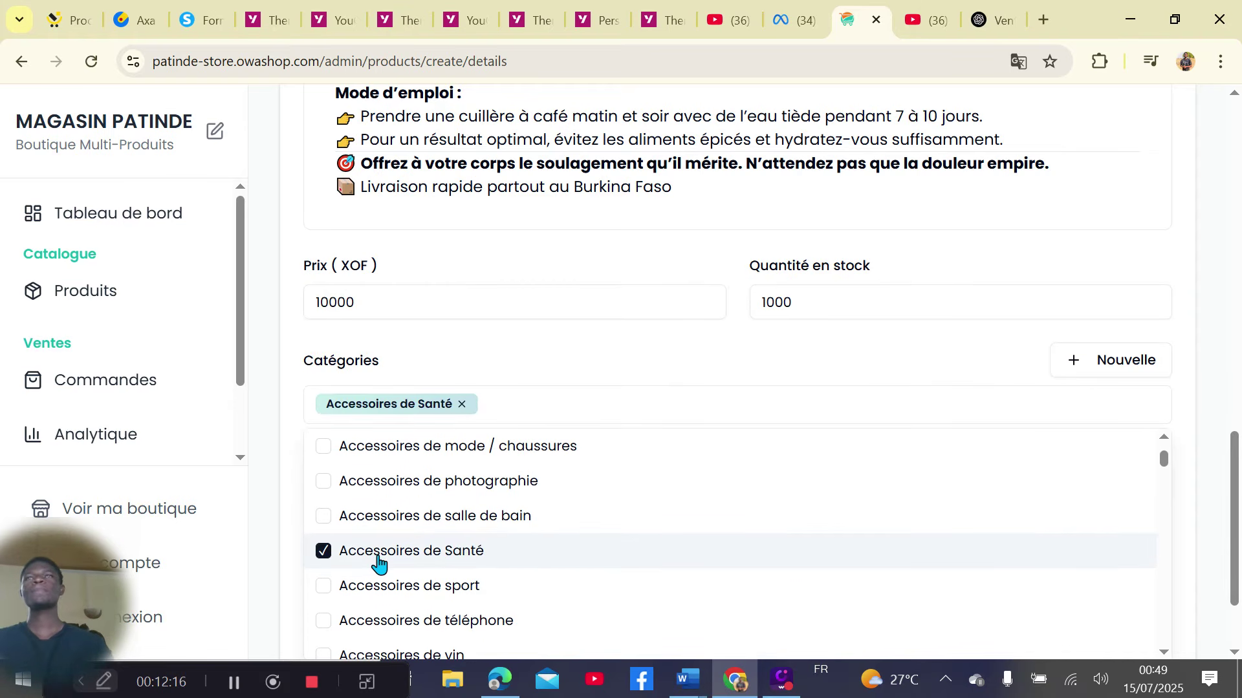
scroll(1099, 494, down, 2)
click(1181, 467)
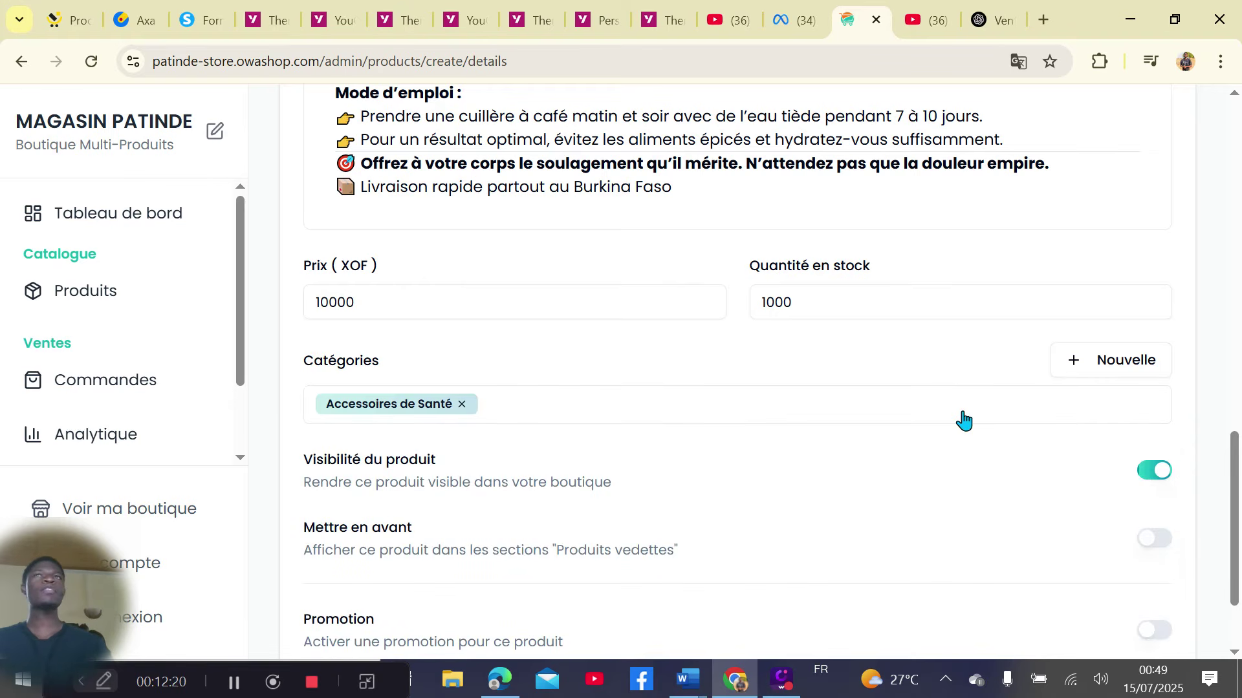
Feature the product among the "Produits vedettes" and enable its promotion with a promotional price of 25000 CFA
scroll(963, 421, down, 2)
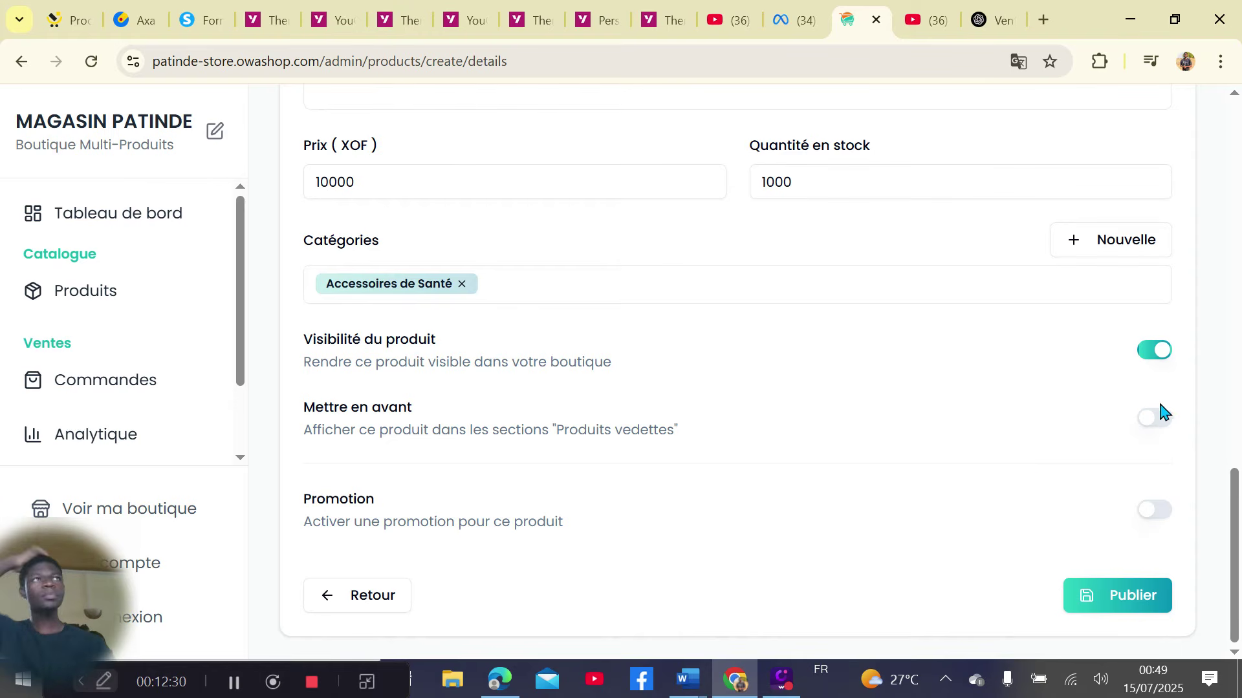
click(1155, 425)
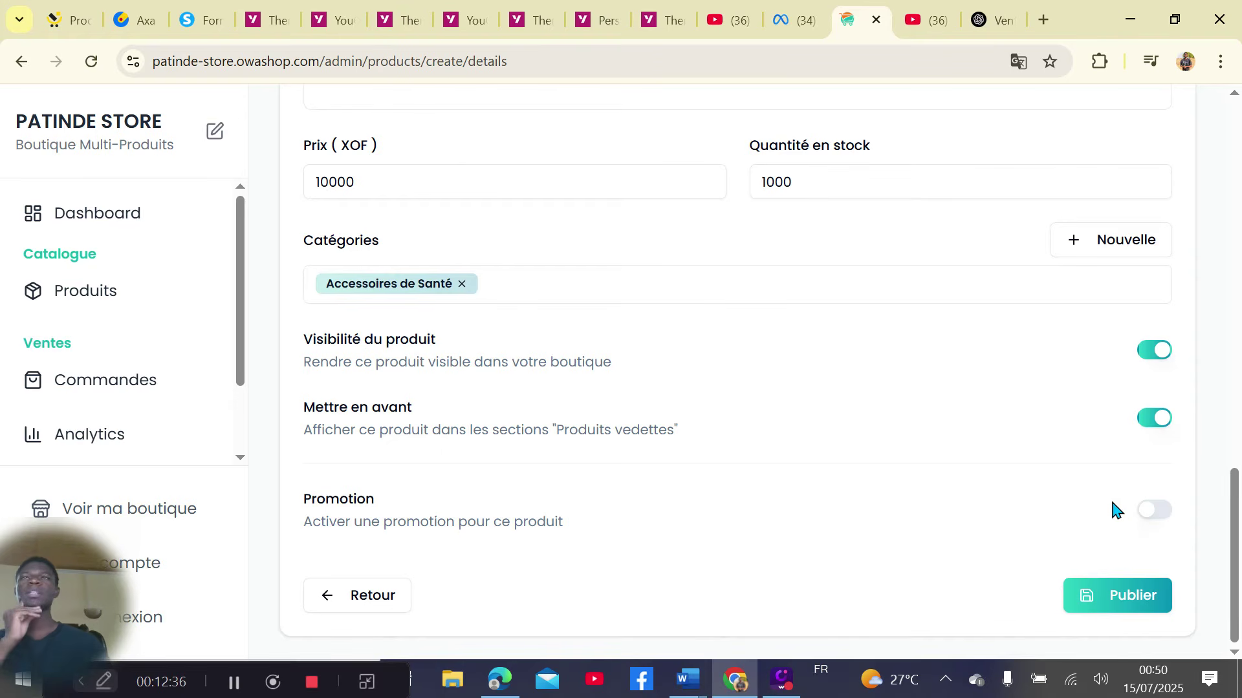
click(1155, 512)
scroll(1132, 498, down, 1)
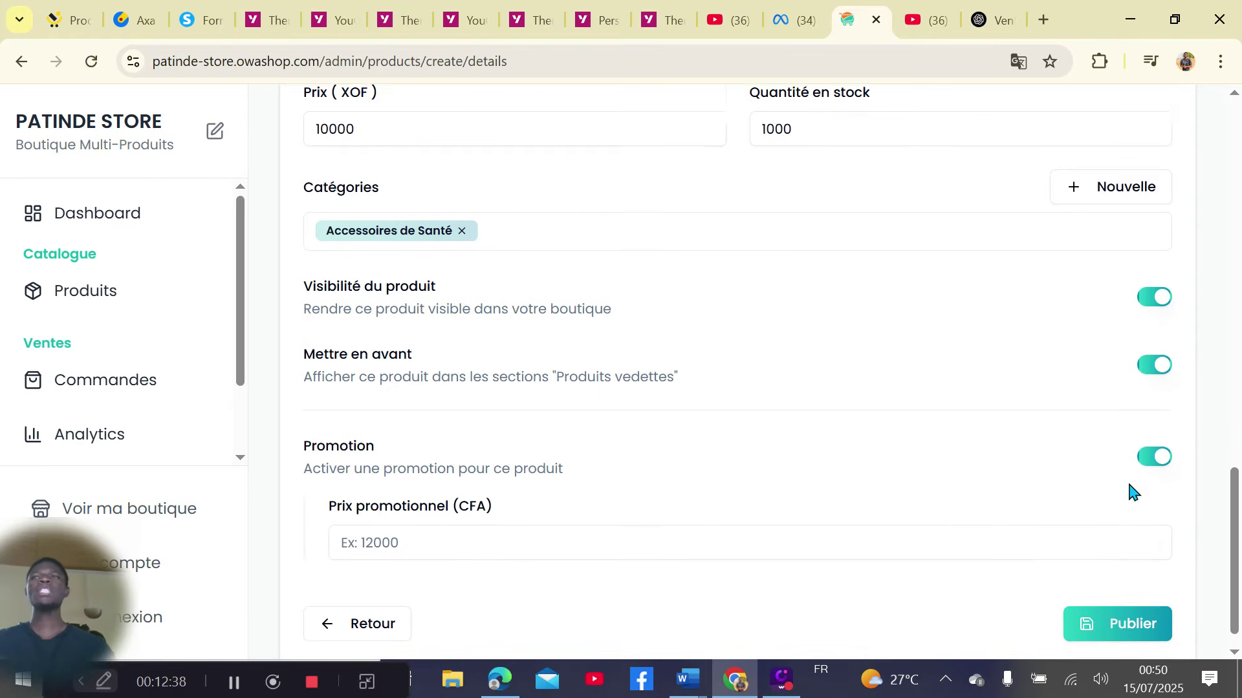
click(490, 519)
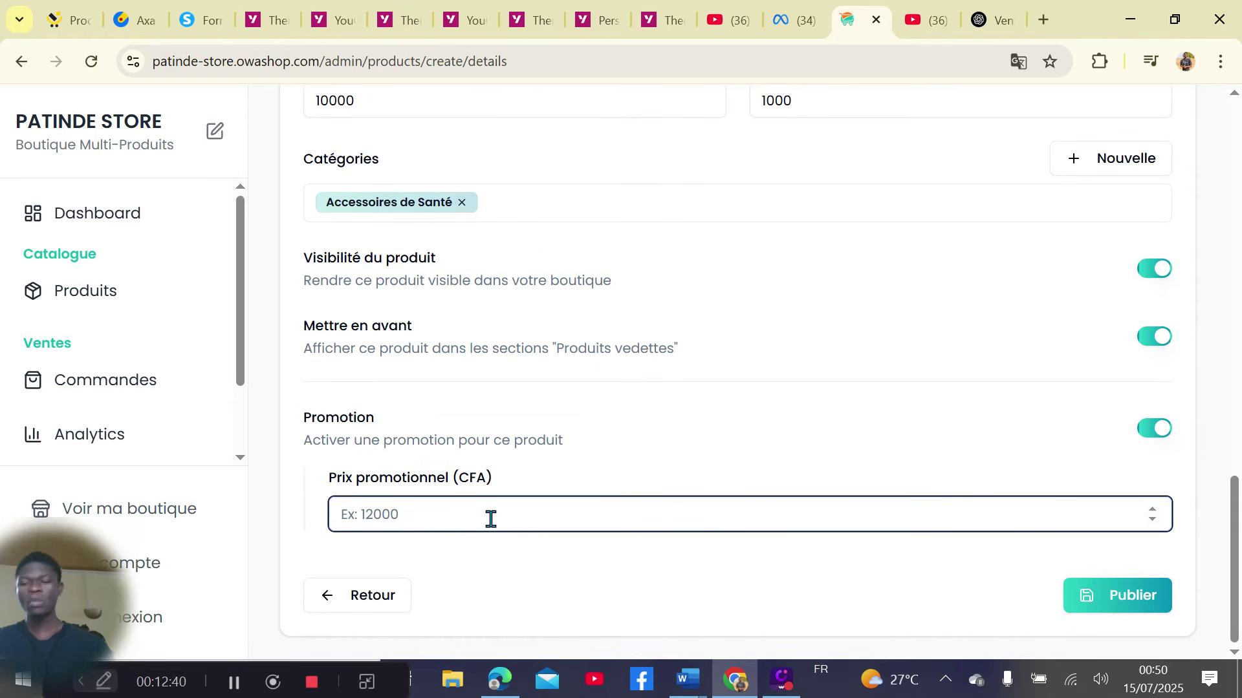
text(250000)
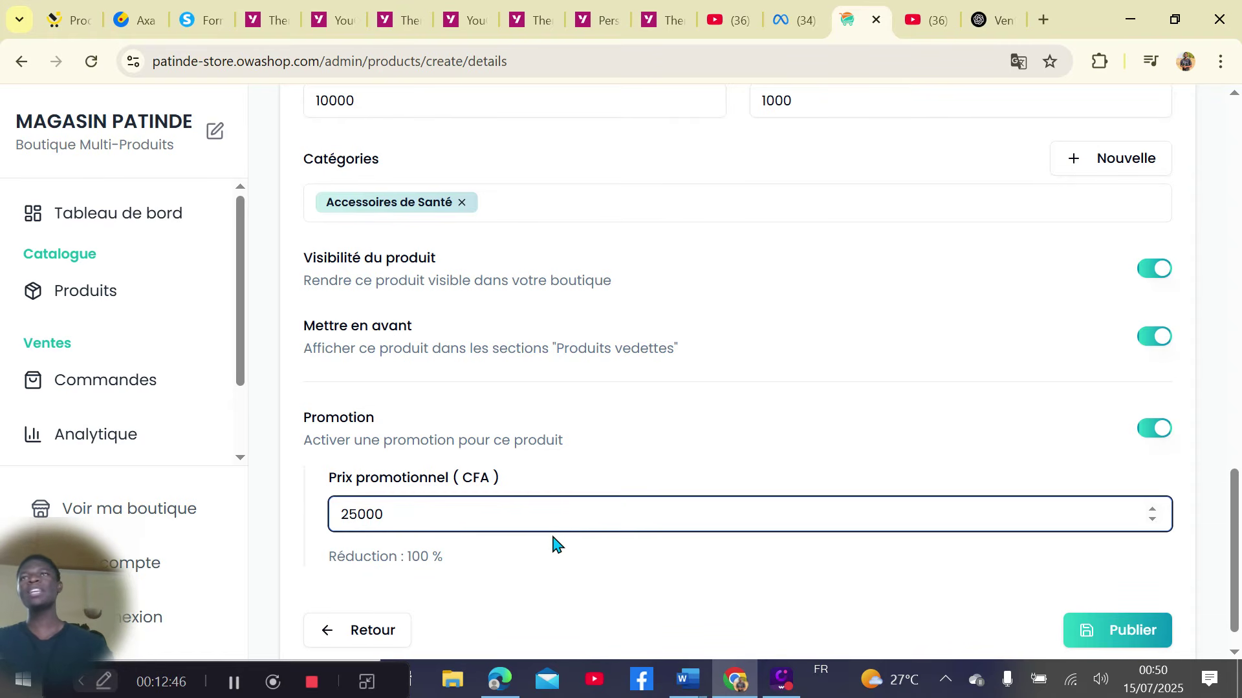
Review the filled-in product form, checking the price, promotion, image, name, description and the AI generation option
scroll(544, 388, up, 5)
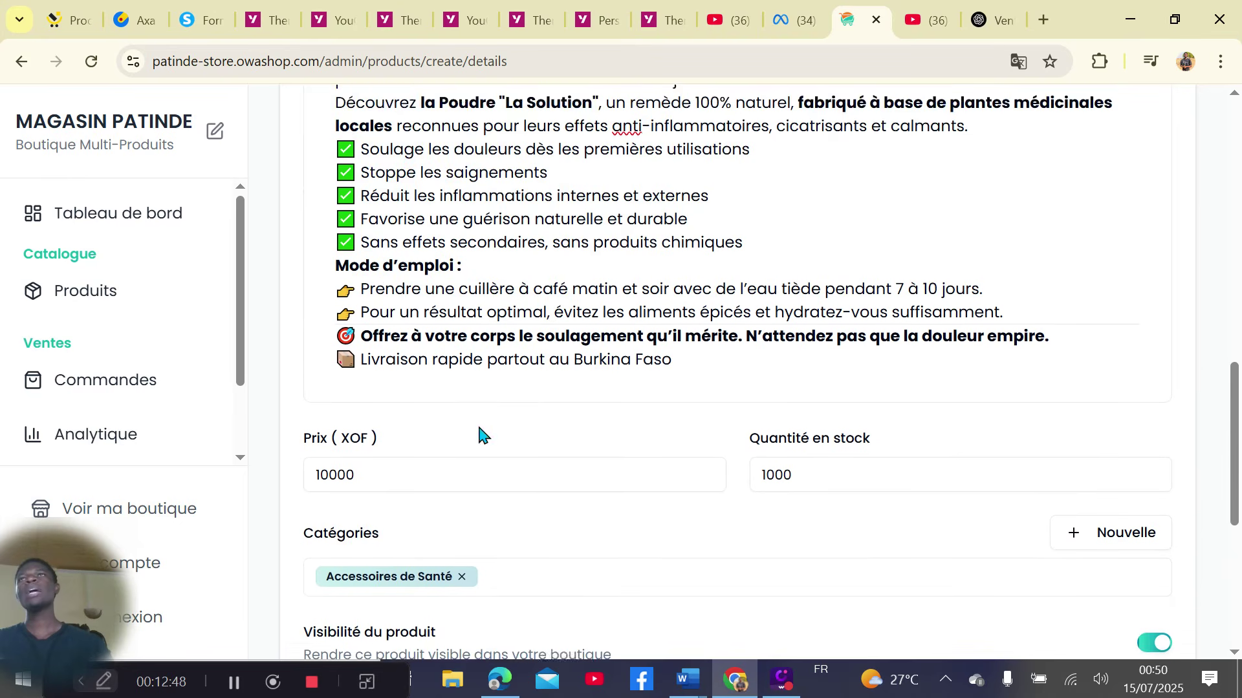
scroll(482, 435, down, 3)
scroll(665, 333, down, 3)
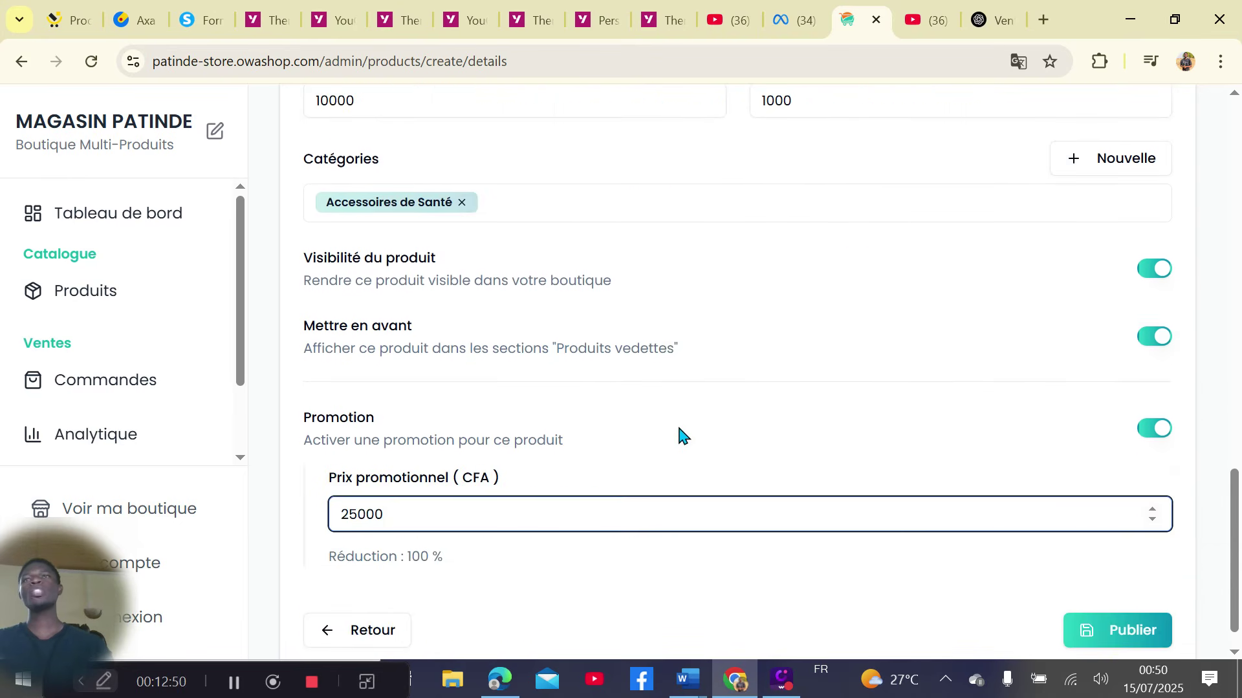
click(571, 565)
scroll(816, 511, up, 4)
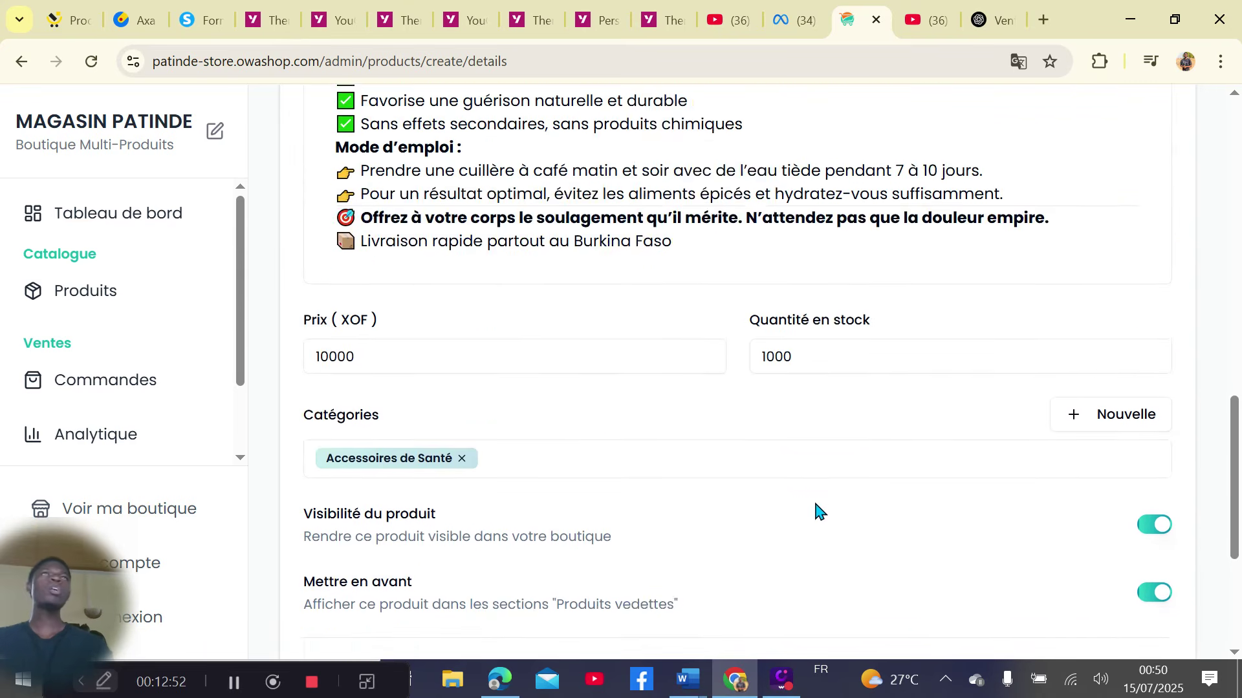
scroll(816, 511, up, 12)
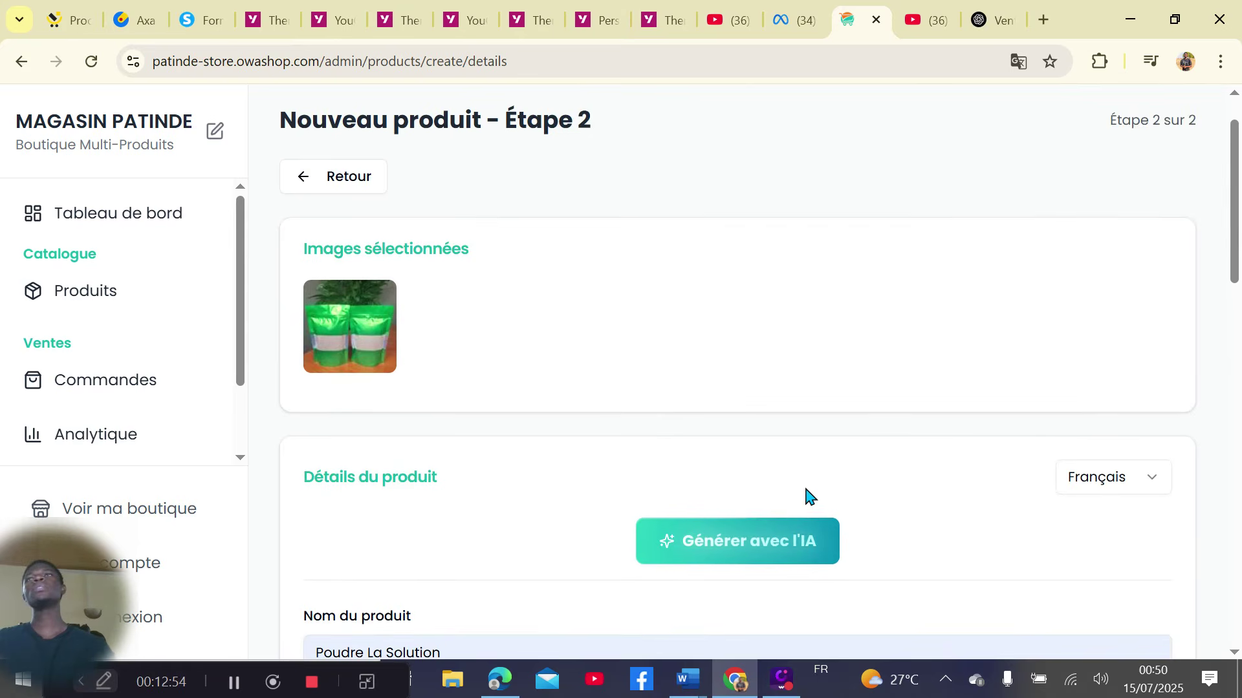
scroll(811, 482, down, 2)
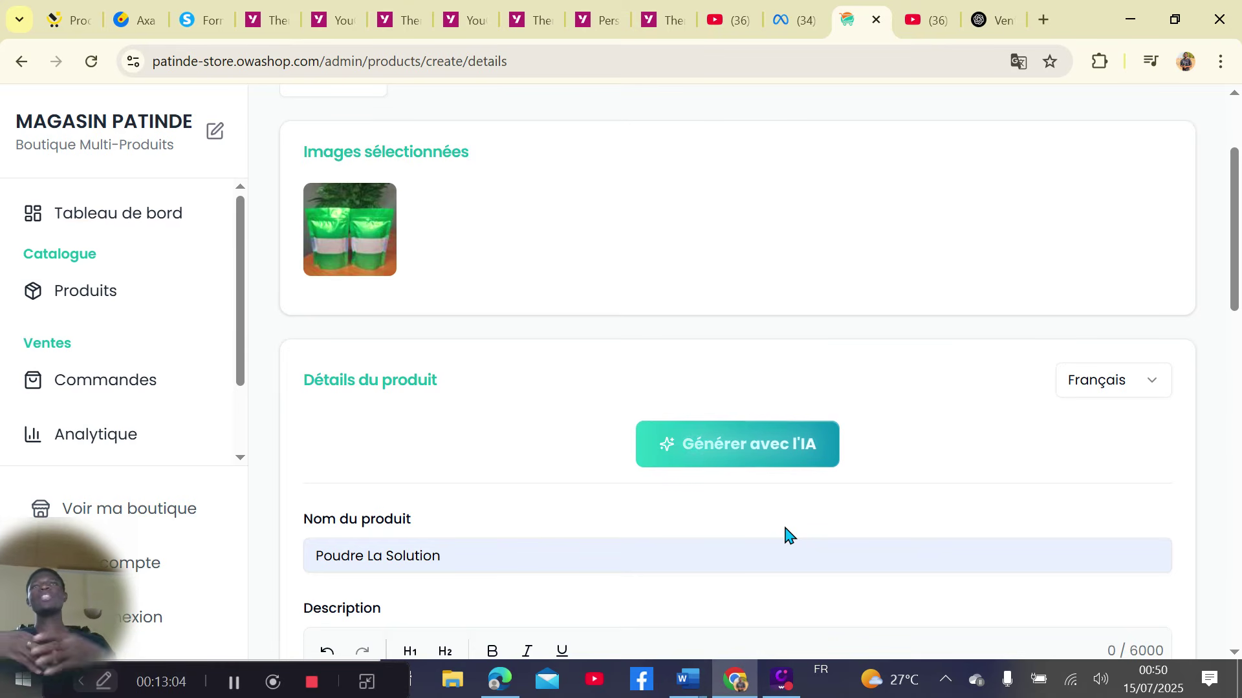
scroll(964, 602, down, 5)
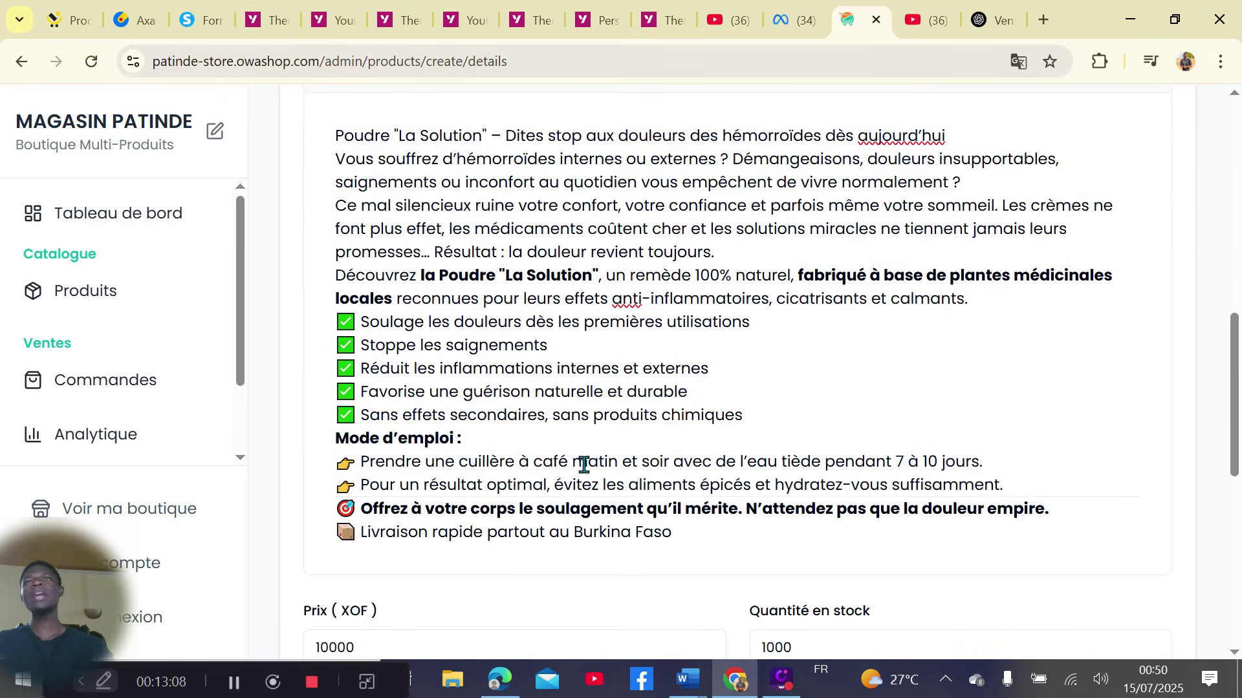
scroll(654, 525, up, 1)
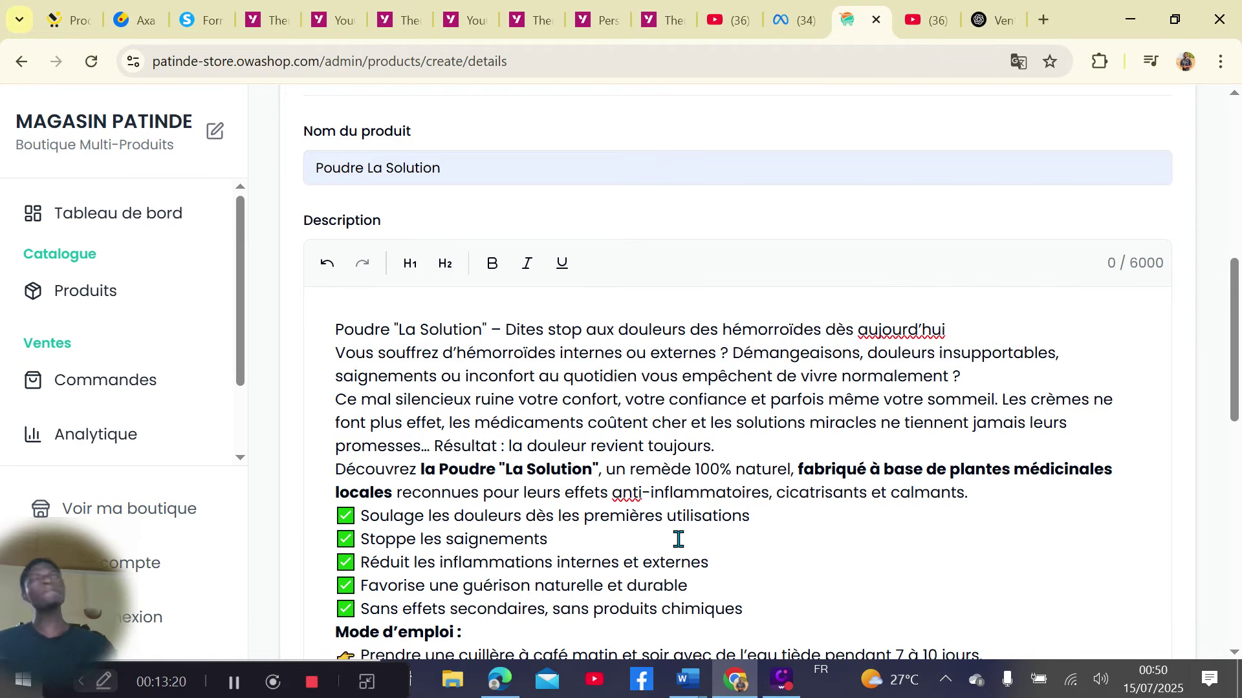
scroll(590, 511, up, 3)
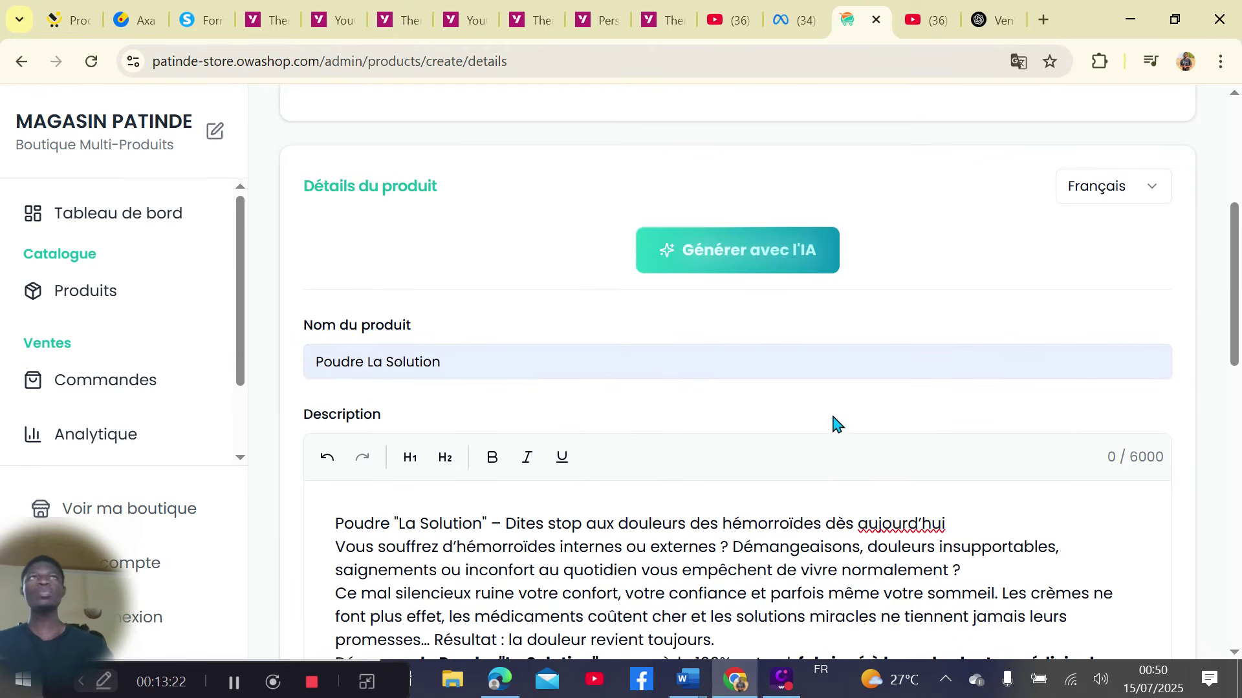
scroll(836, 427, down, 2)
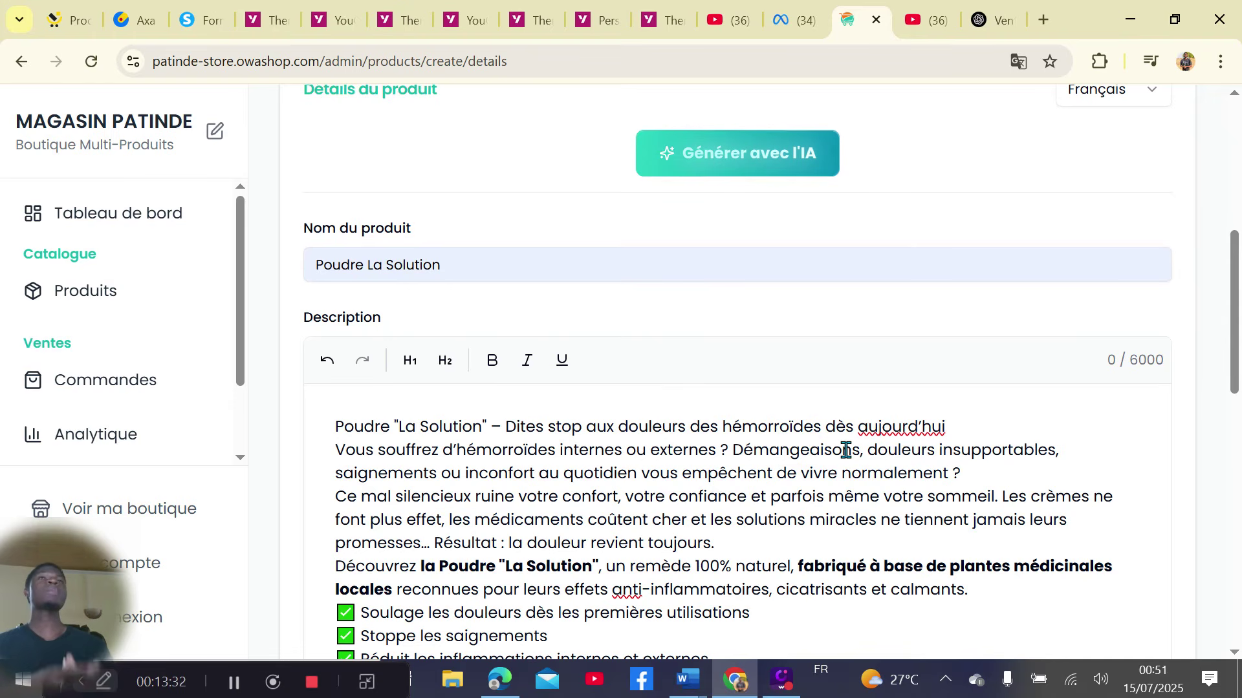
scroll(905, 388, up, 2)
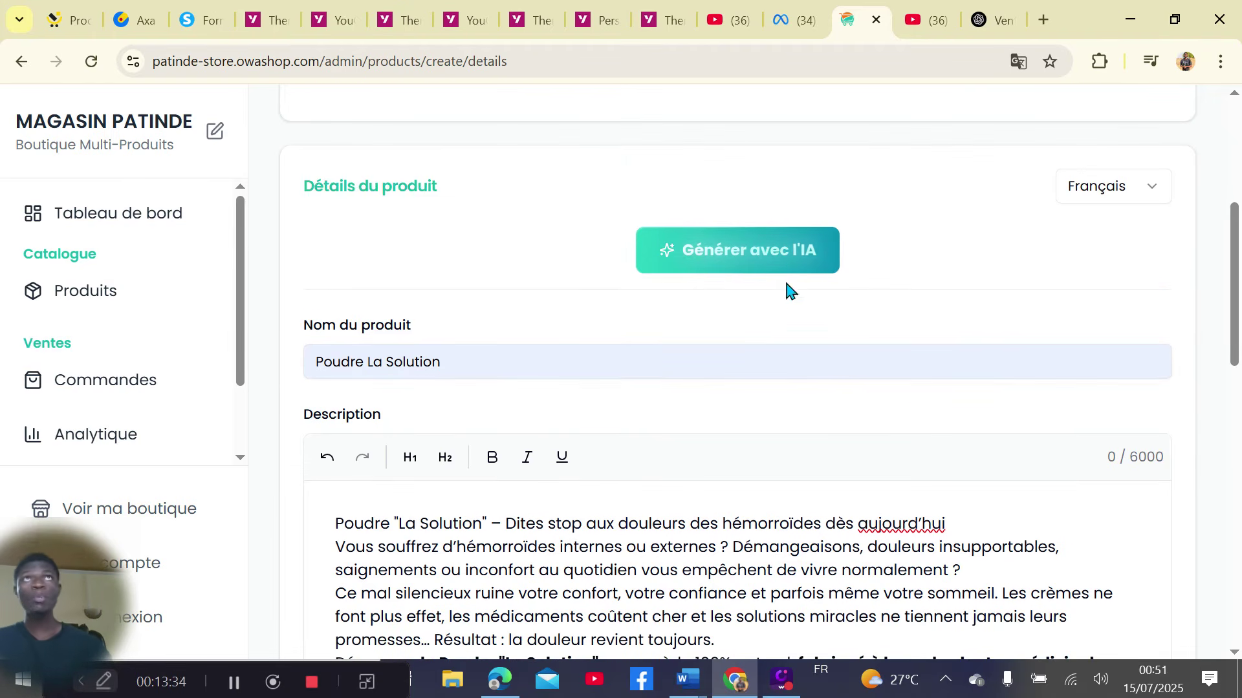
Generate the product content with the store's AI and read through the new description
click(782, 266)
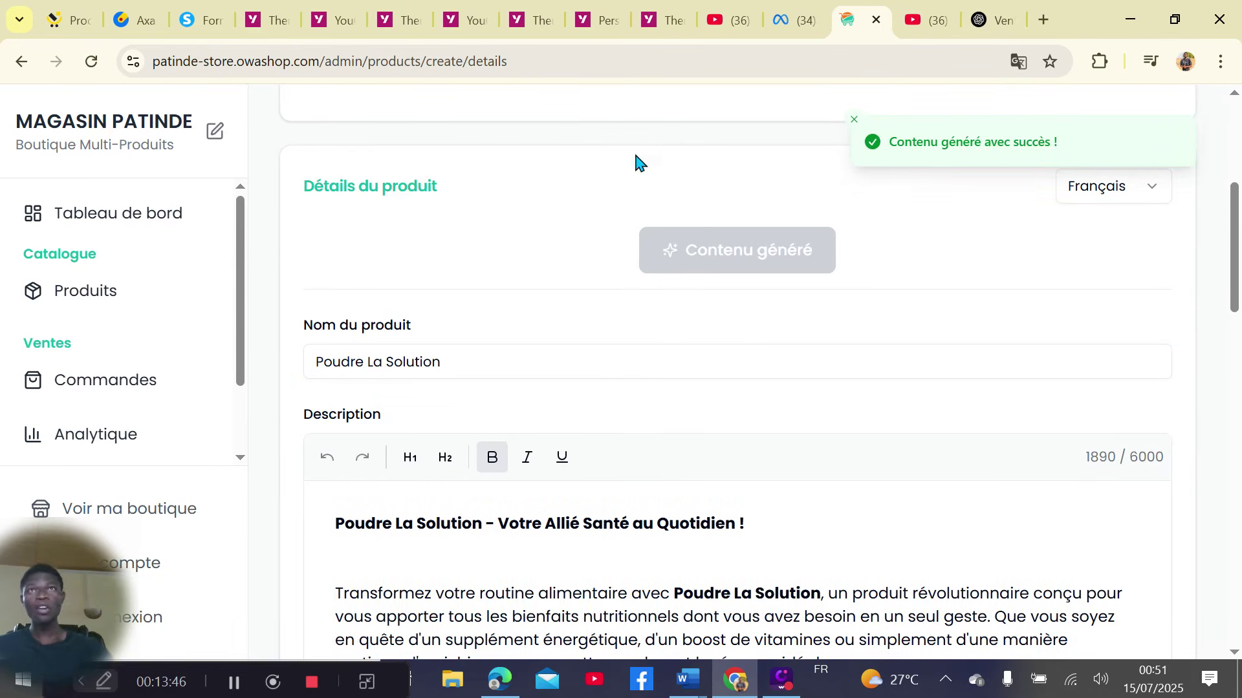
scroll(718, 328, down, 2)
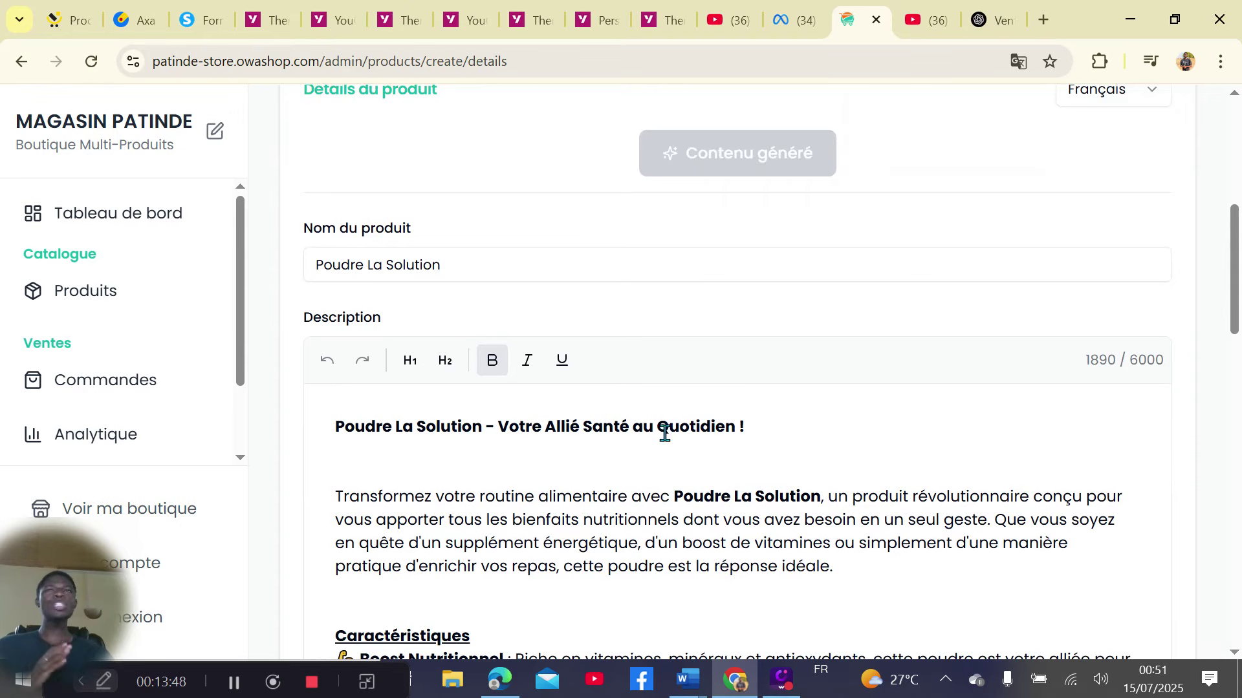
scroll(666, 430, down, 5)
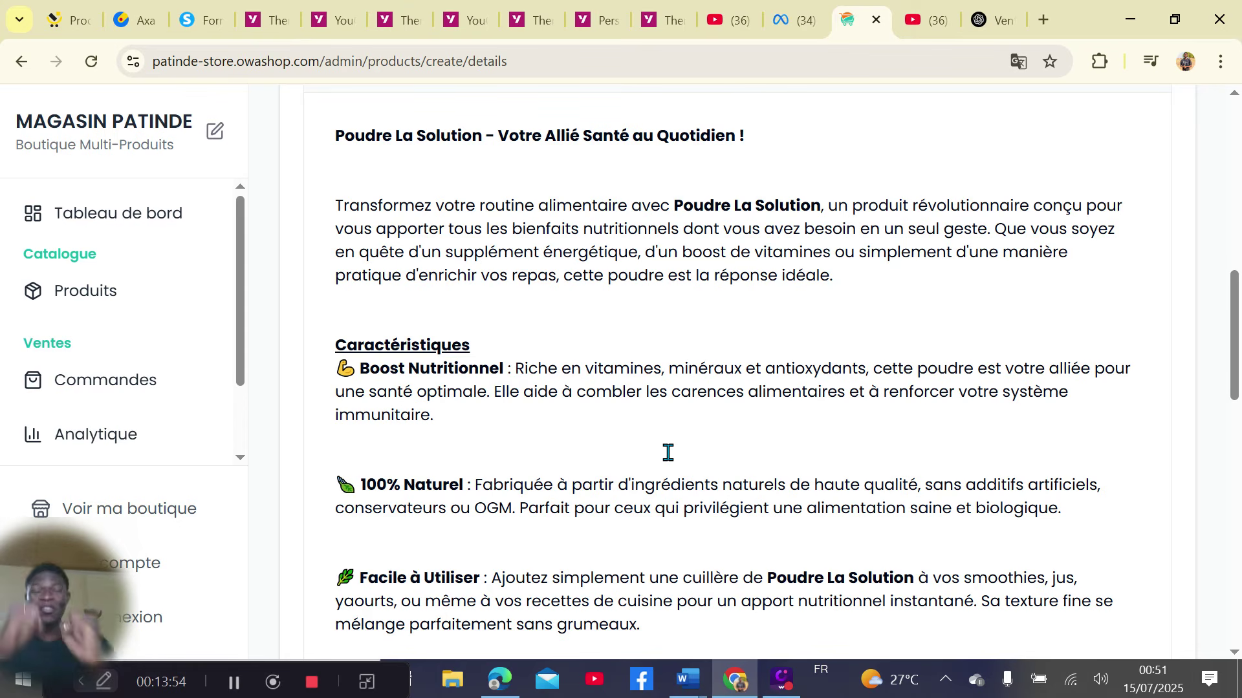
Read through the AI-generated description of Poudre La Solution, from its headline and features down to the closing paragraph
scroll(767, 462, down, 6)
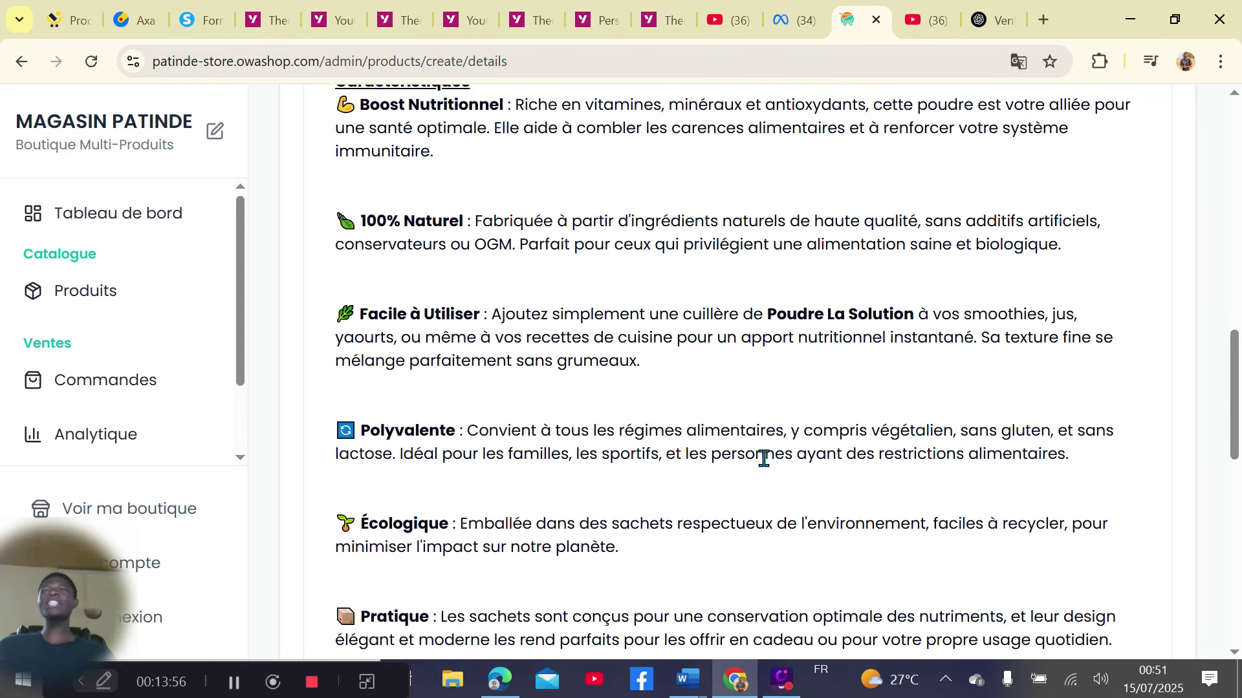
scroll(770, 465, down, 5)
scroll(793, 460, up, 9)
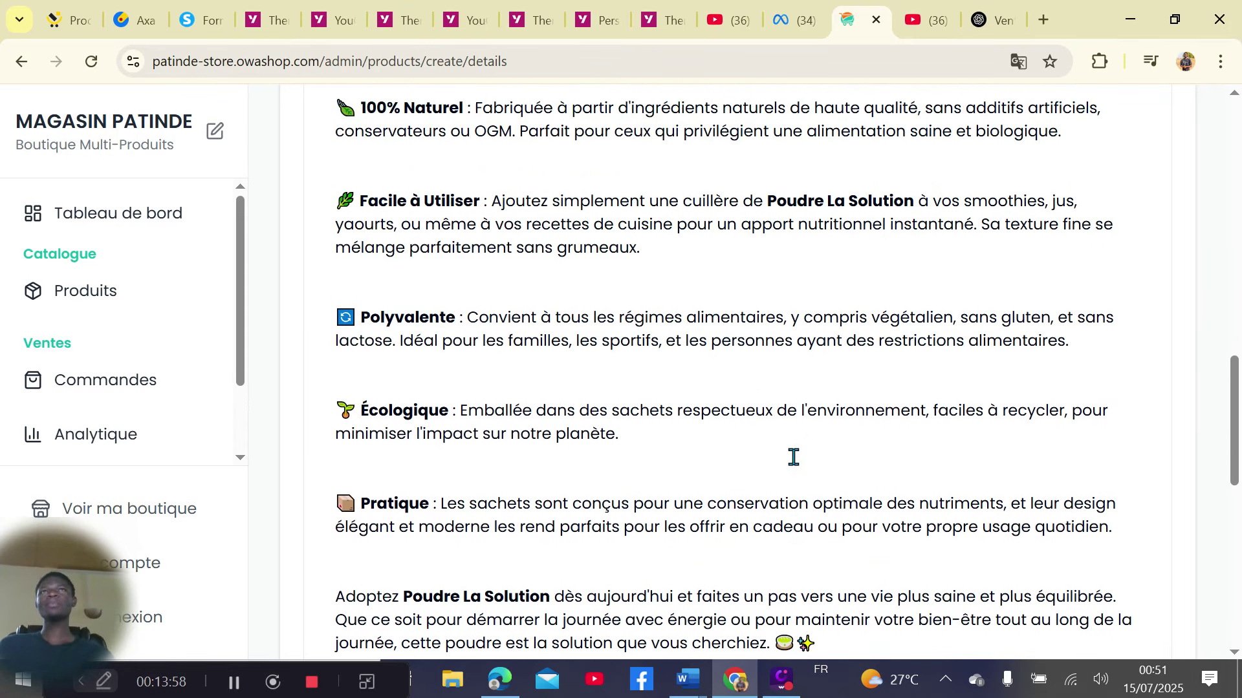
scroll(795, 457, up, 7)
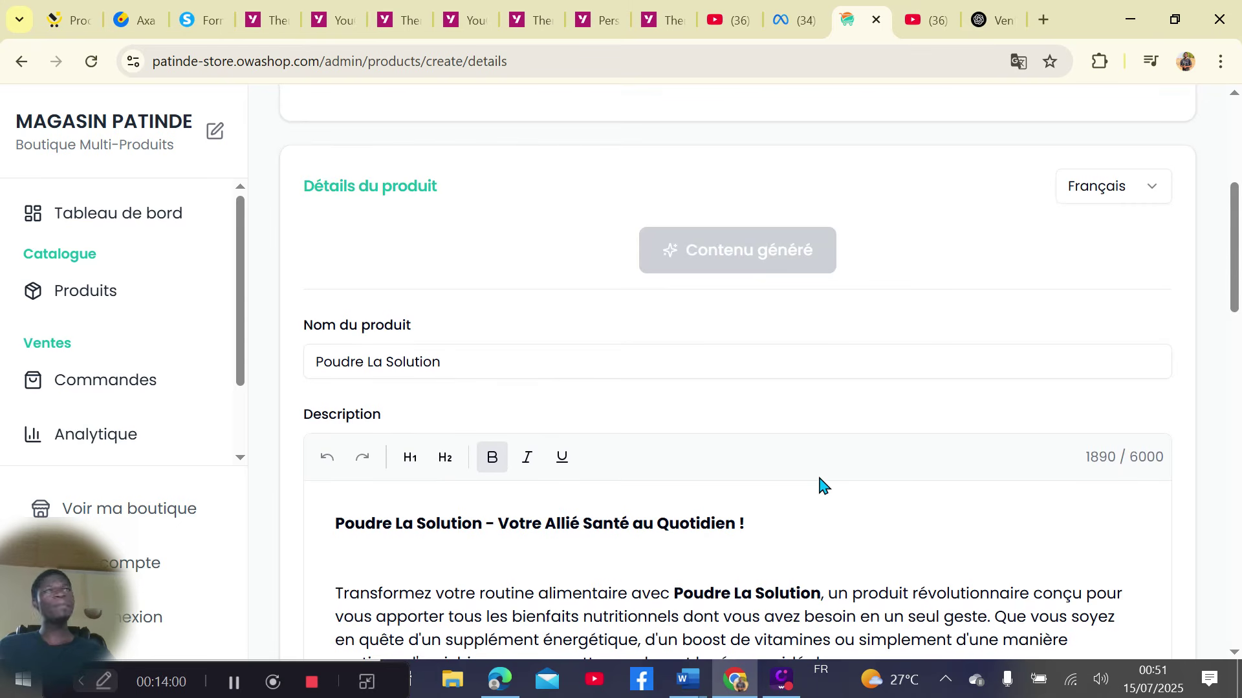
scroll(780, 498, down, 3)
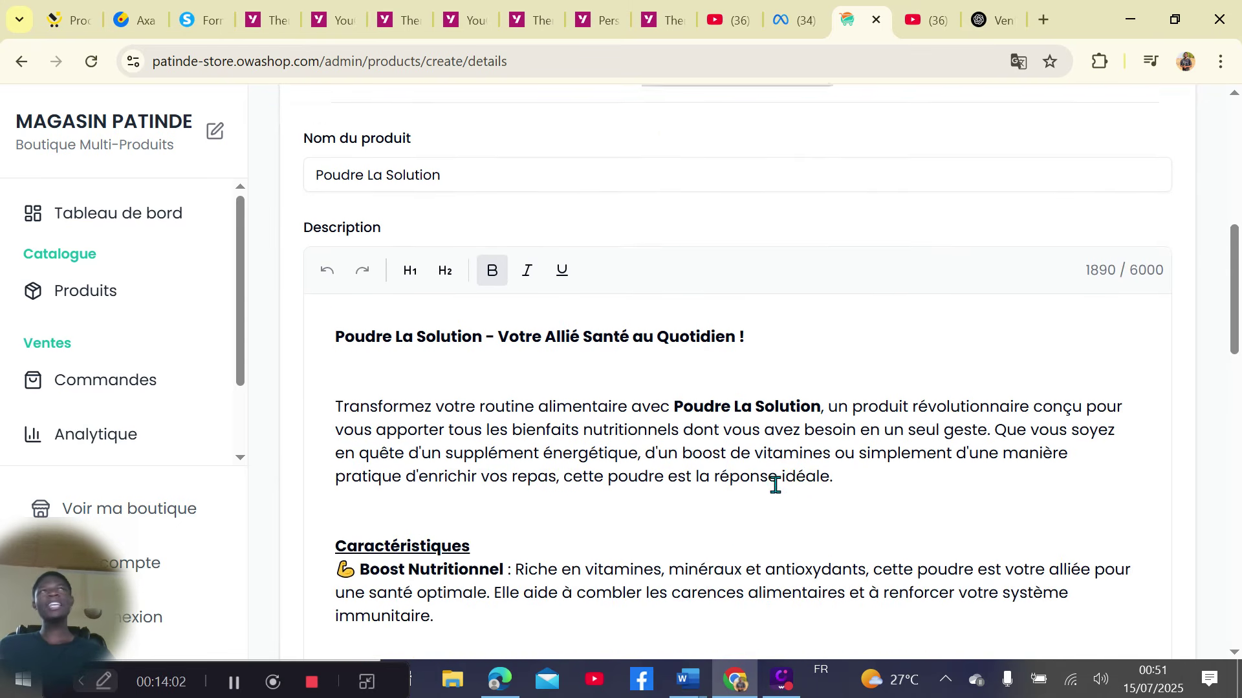
scroll(805, 482, up, 3)
scroll(745, 453, down, 3)
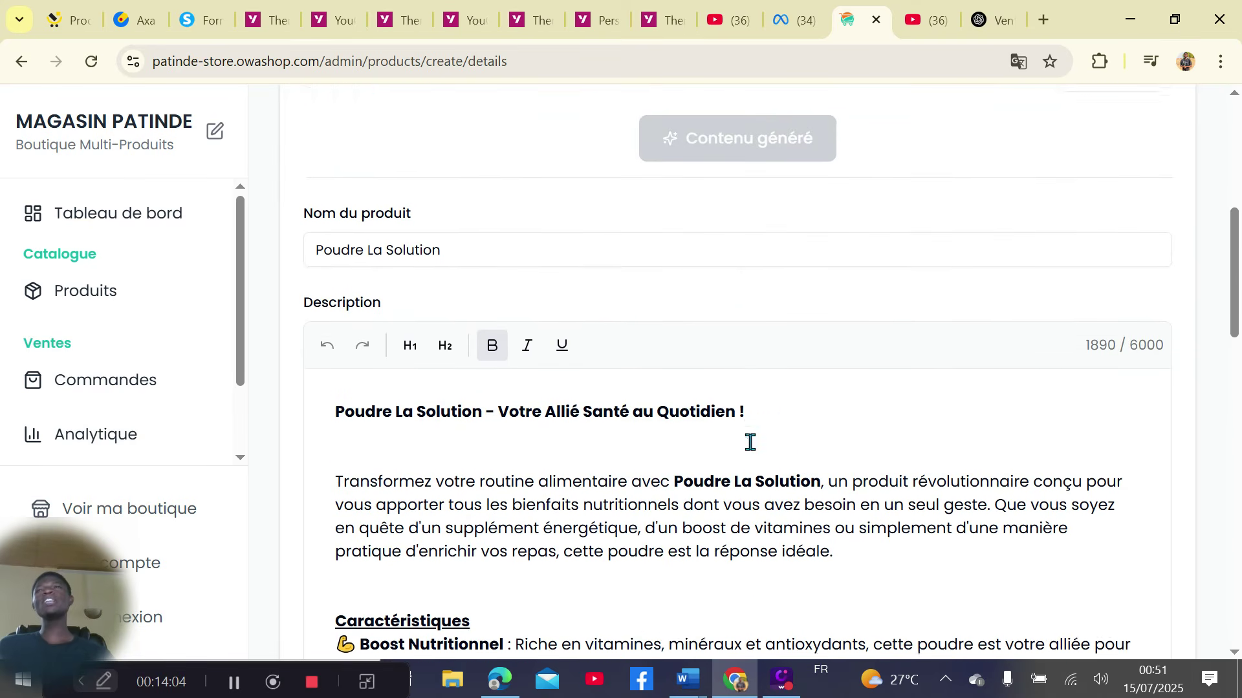
scroll(783, 449, down, 5)
scroll(435, 290, up, 3)
scroll(436, 290, up, 3)
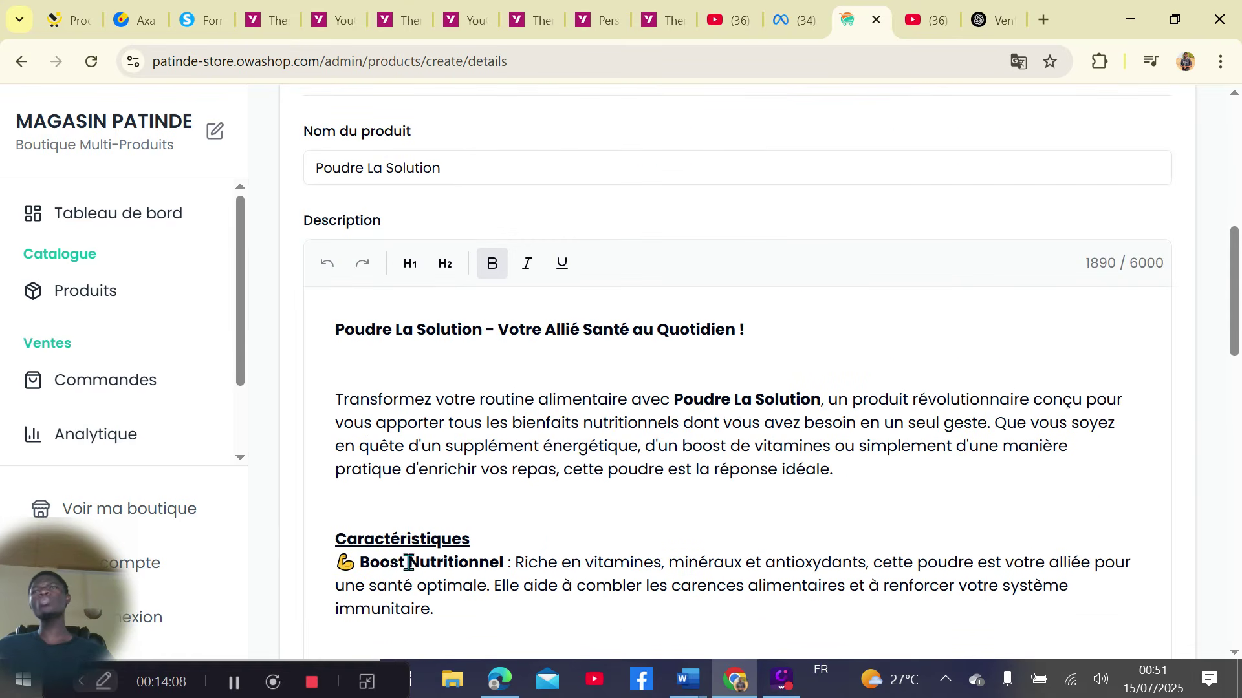
scroll(493, 525, down, 3)
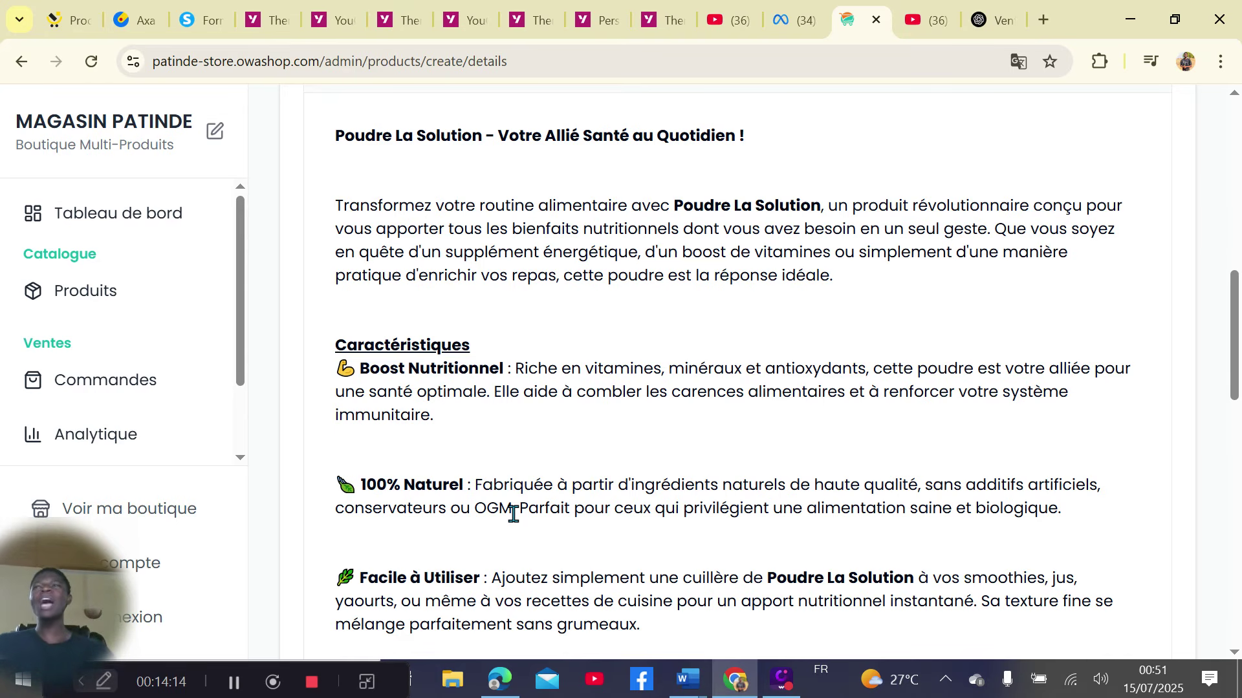
scroll(734, 569, down, 9)
scroll(731, 492, down, 3)
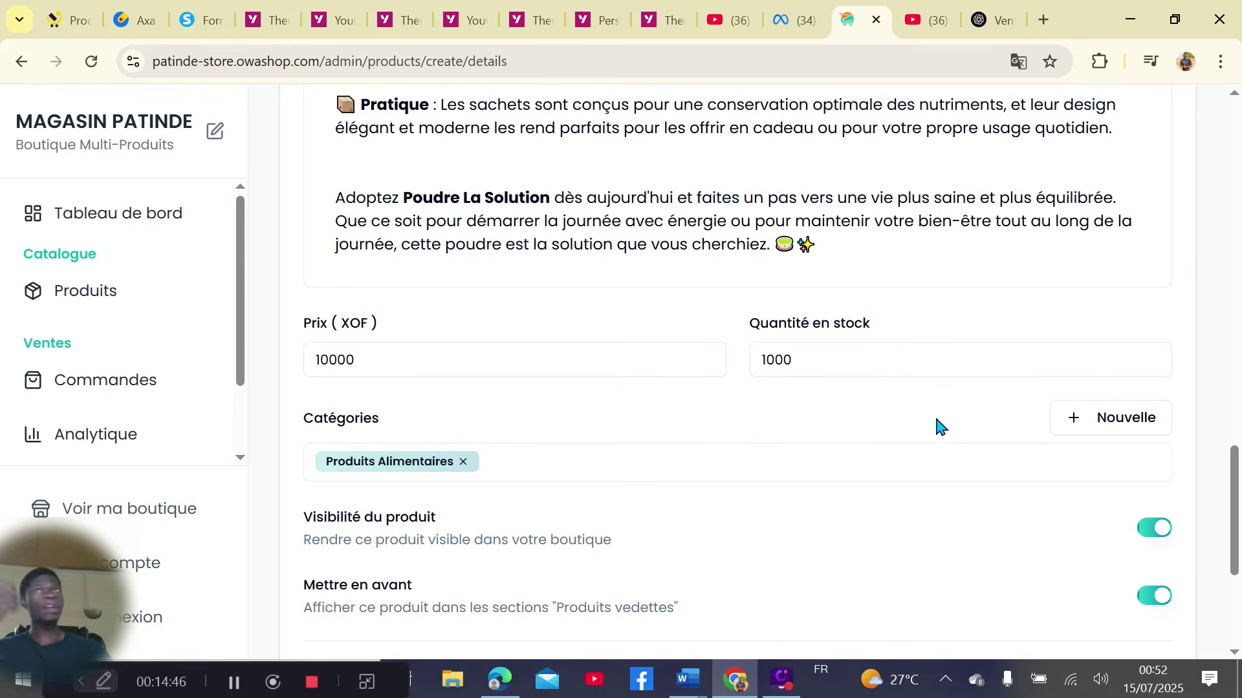
Review the product's price, stock, category, visibility and promotion settings, as well as its selected image
scroll(958, 446, down, 4)
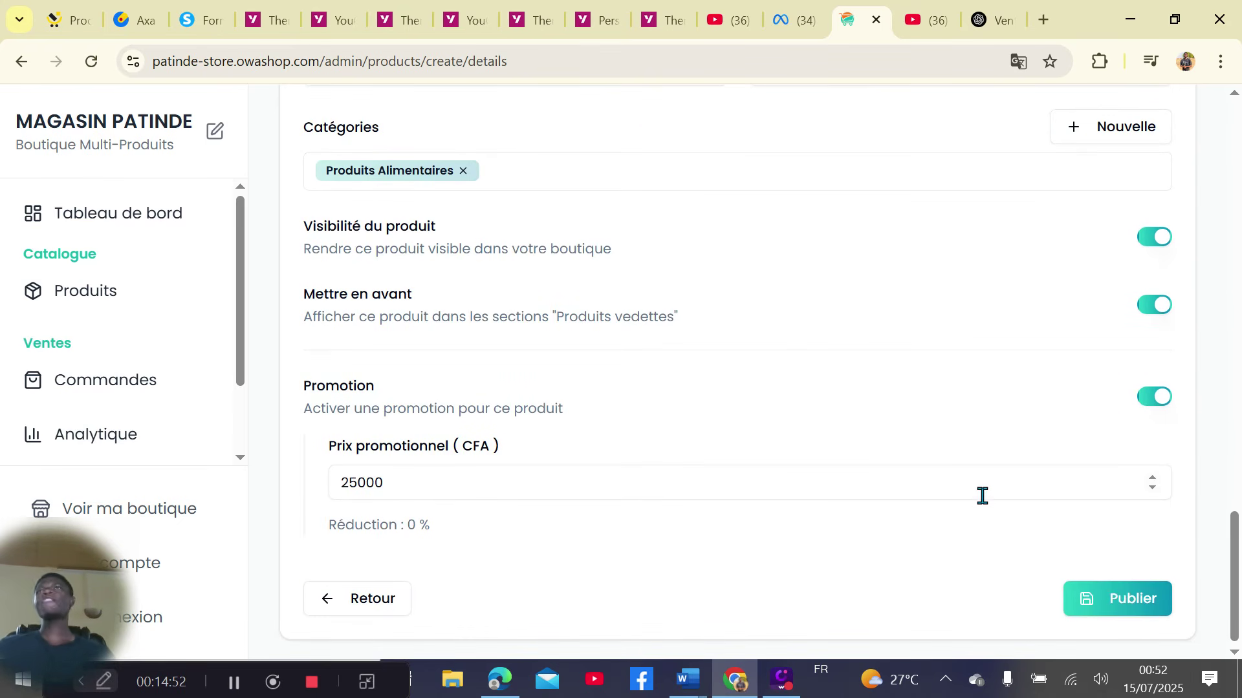
scroll(983, 491, up, 4)
scroll(808, 365, down, 3)
scroll(778, 362, up, 2)
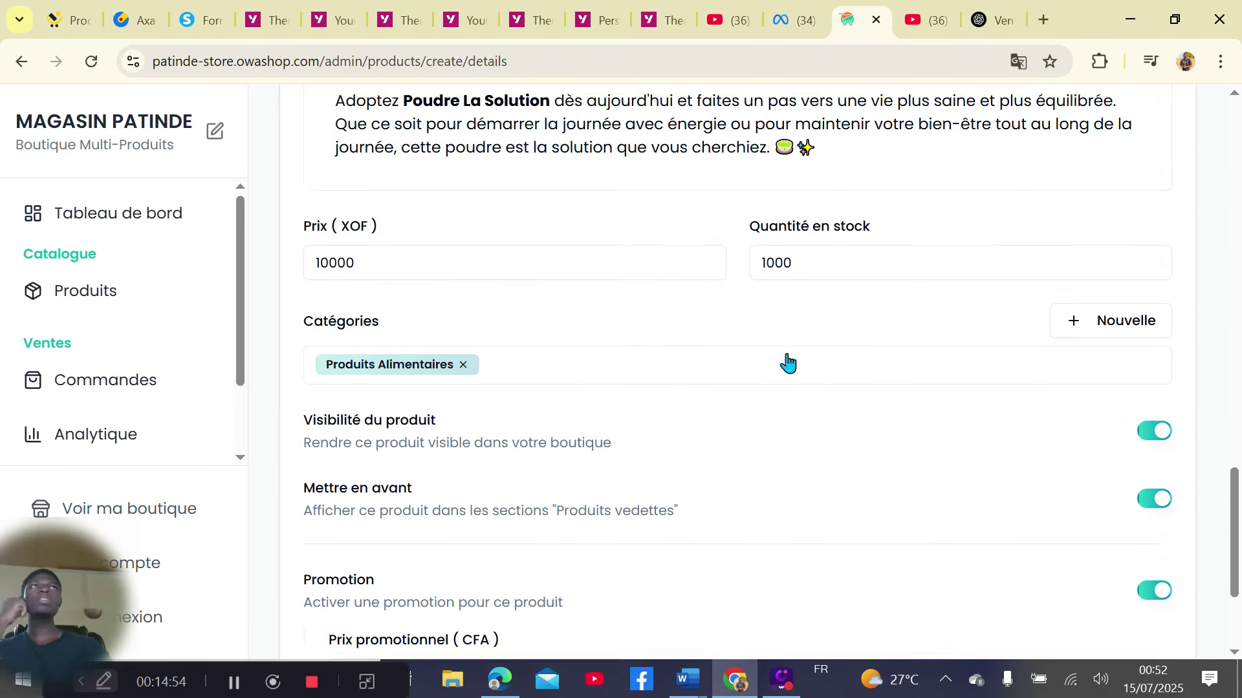
scroll(963, 298, down, 3)
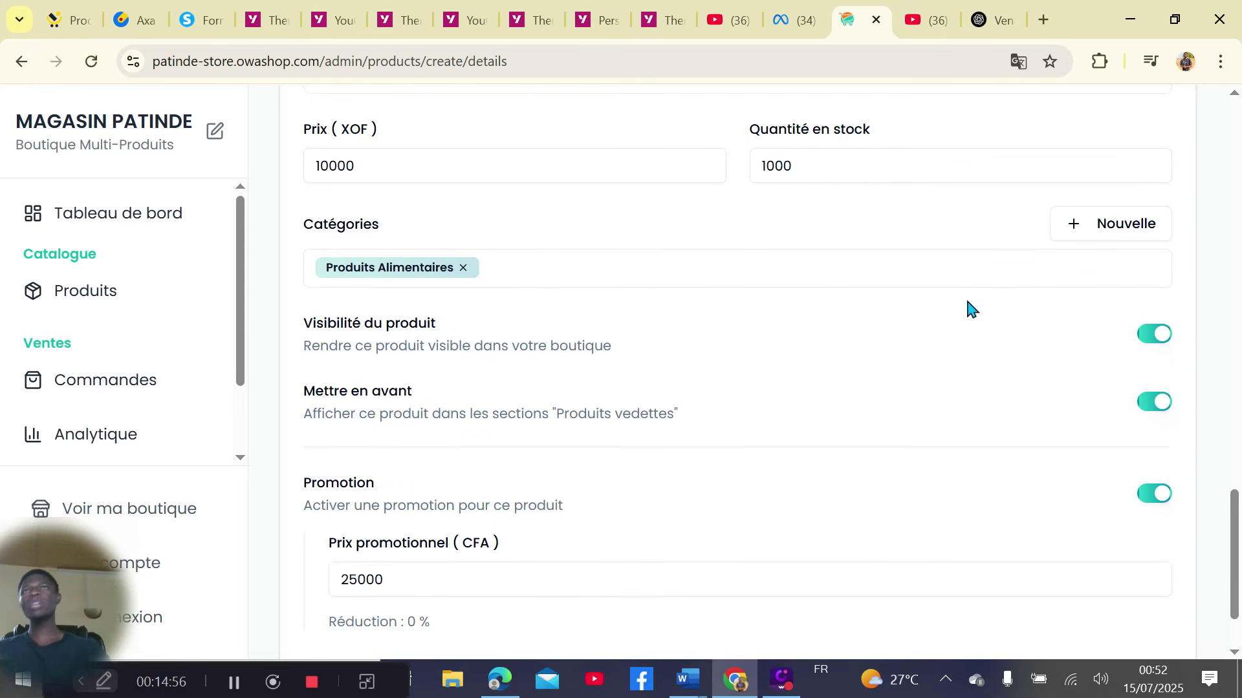
scroll(1071, 479, up, 18)
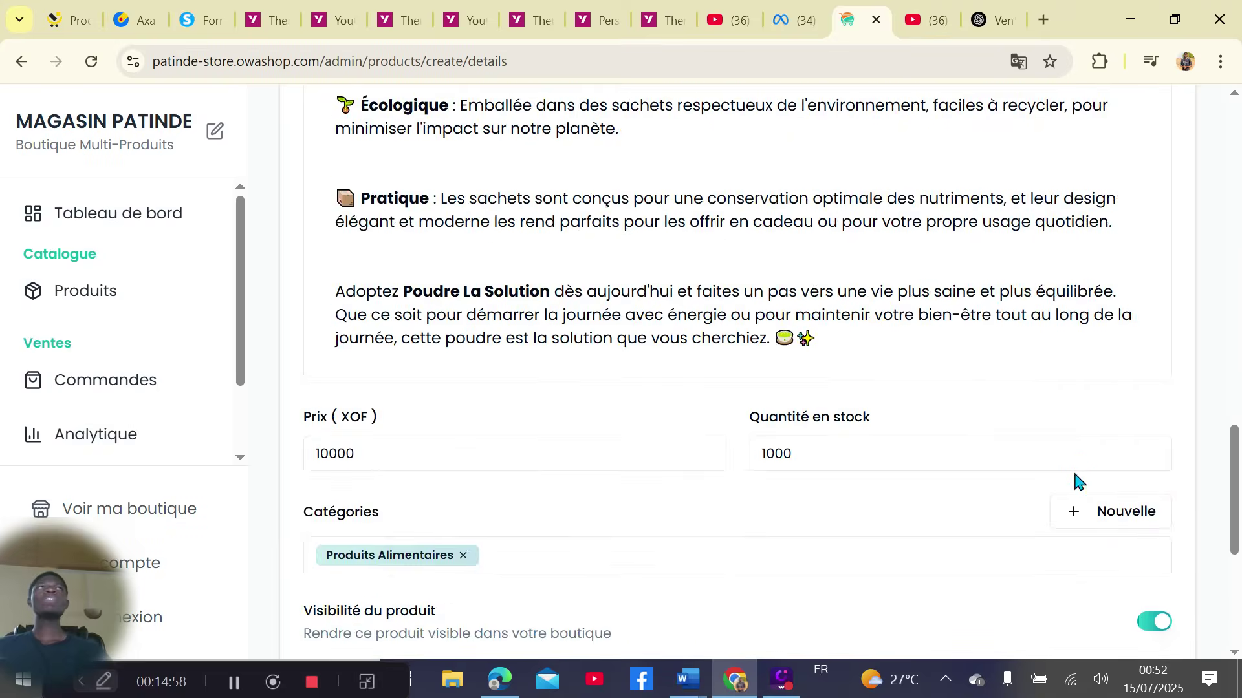
scroll(1087, 479, up, 9)
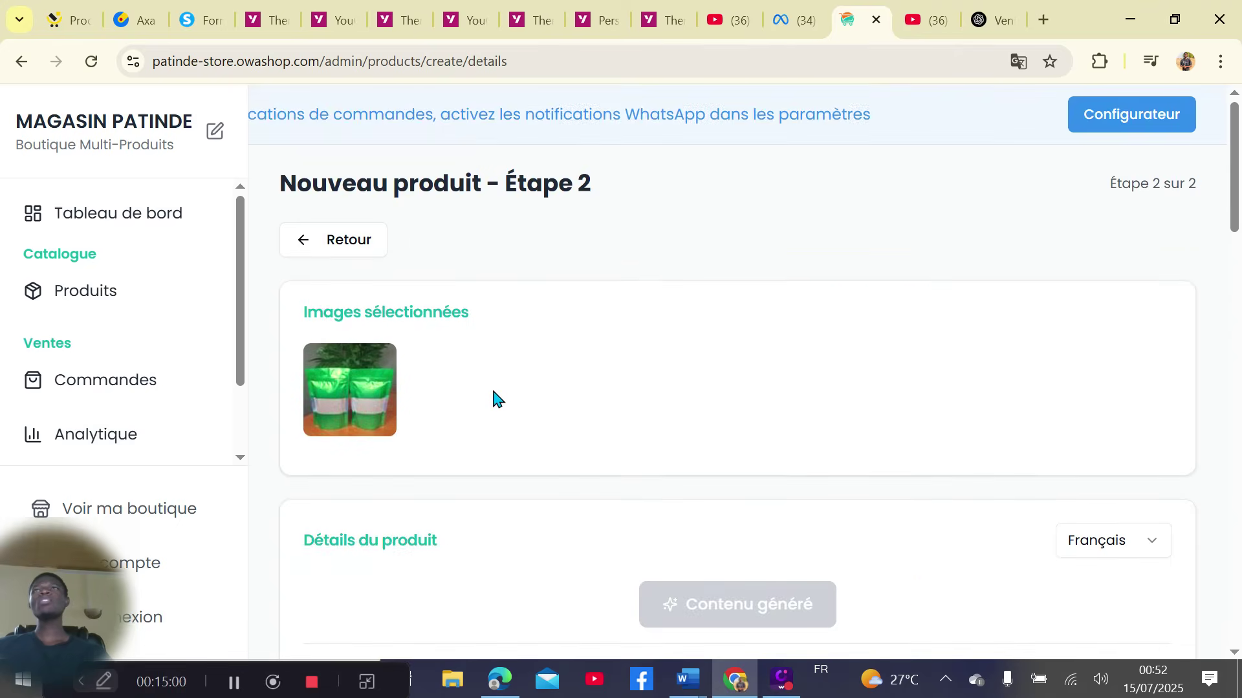
scroll(538, 346, down, 2)
scroll(615, 349, up, 2)
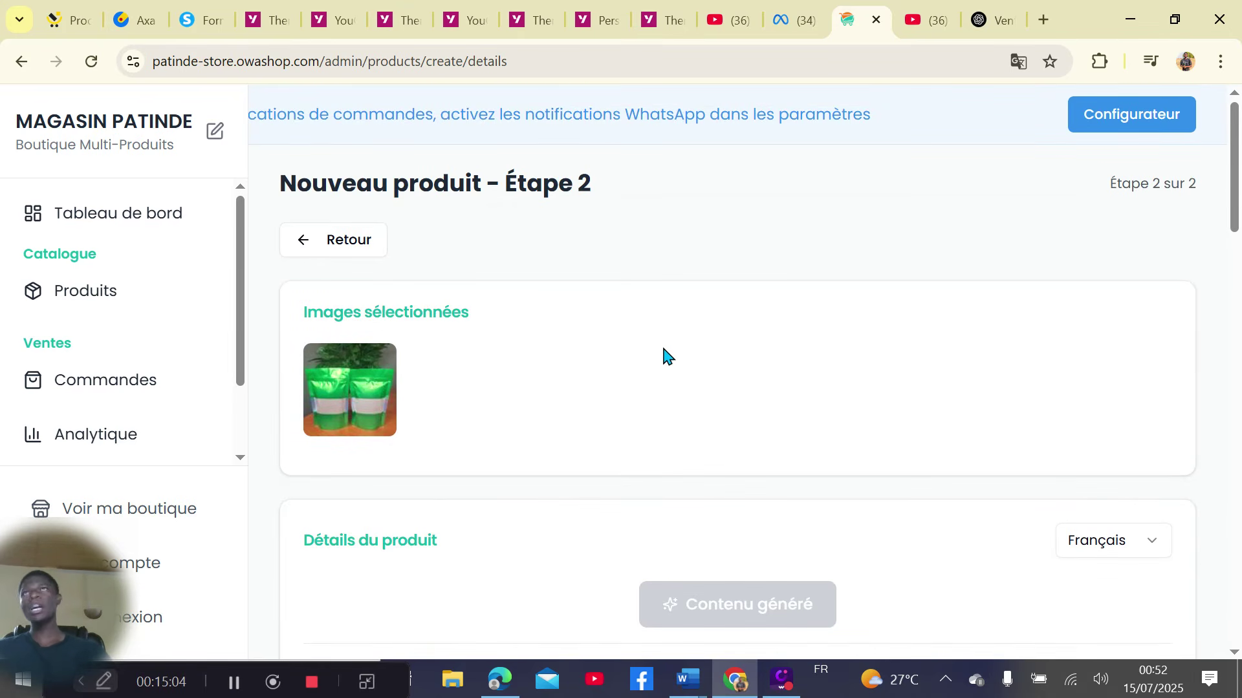
Try to publish the new product from the end of its details form
scroll(903, 341, down, 18)
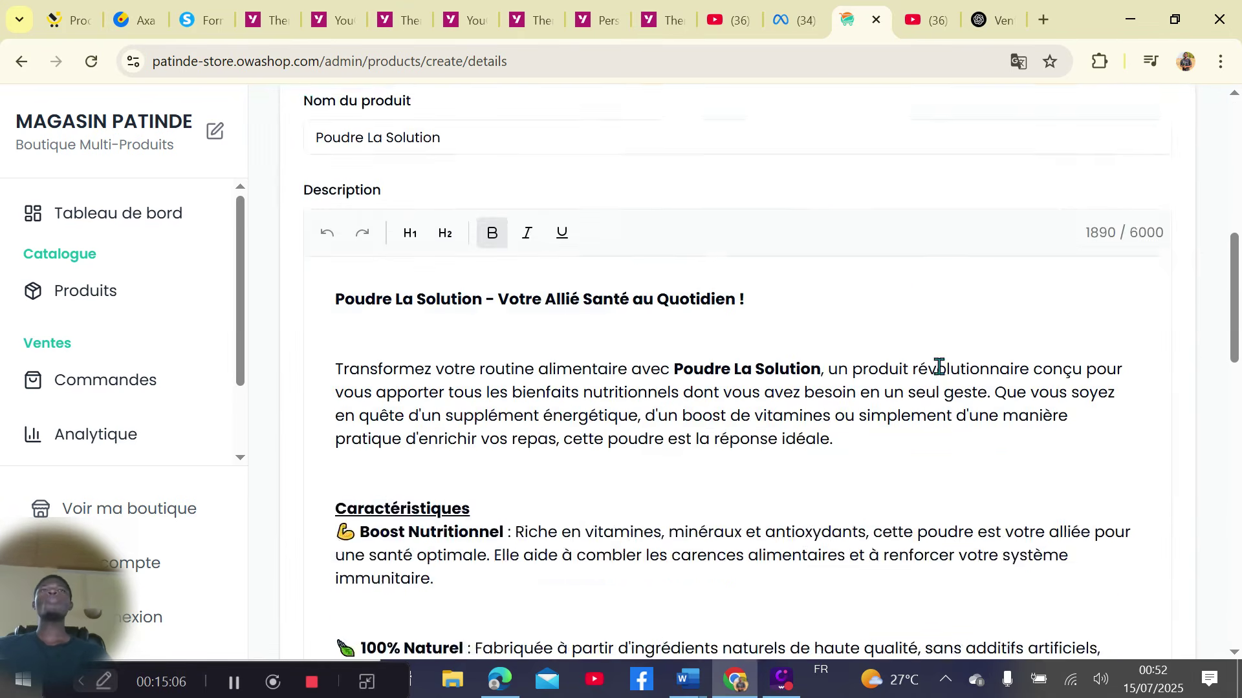
scroll(1009, 492, down, 12)
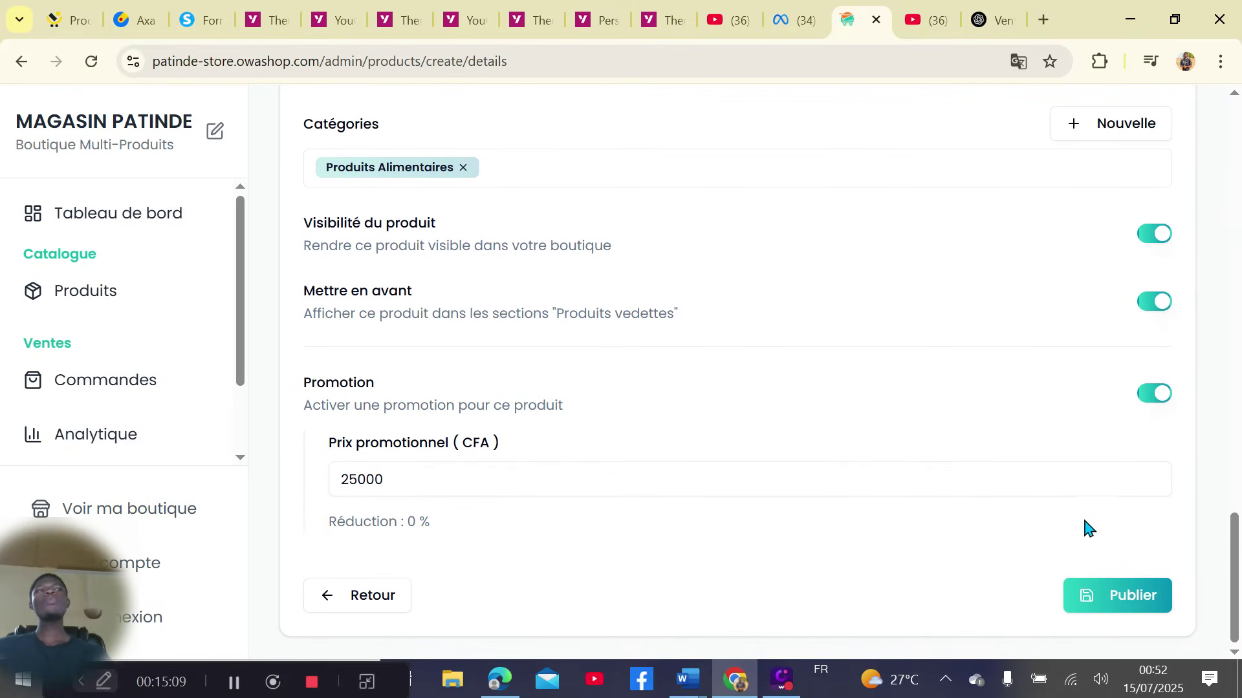
click(1106, 595)
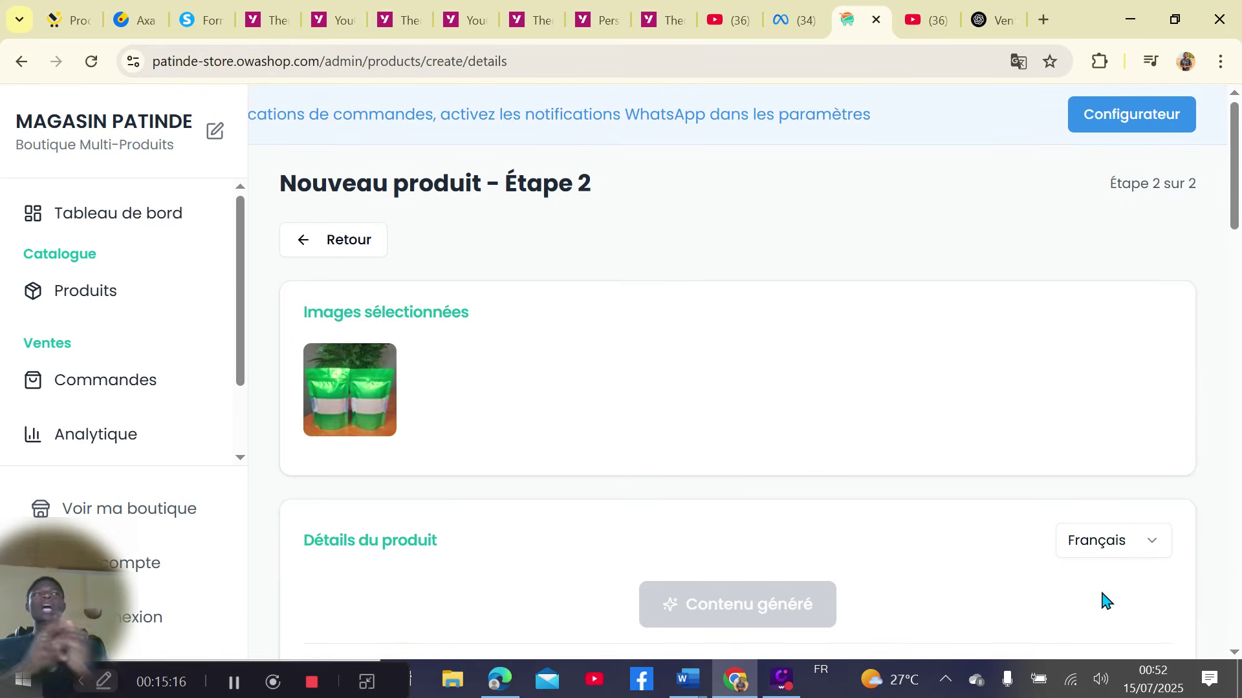
Rename the product as "Poudre La Solution efficace contre les hemmoroides"
scroll(1099, 592, down, 4)
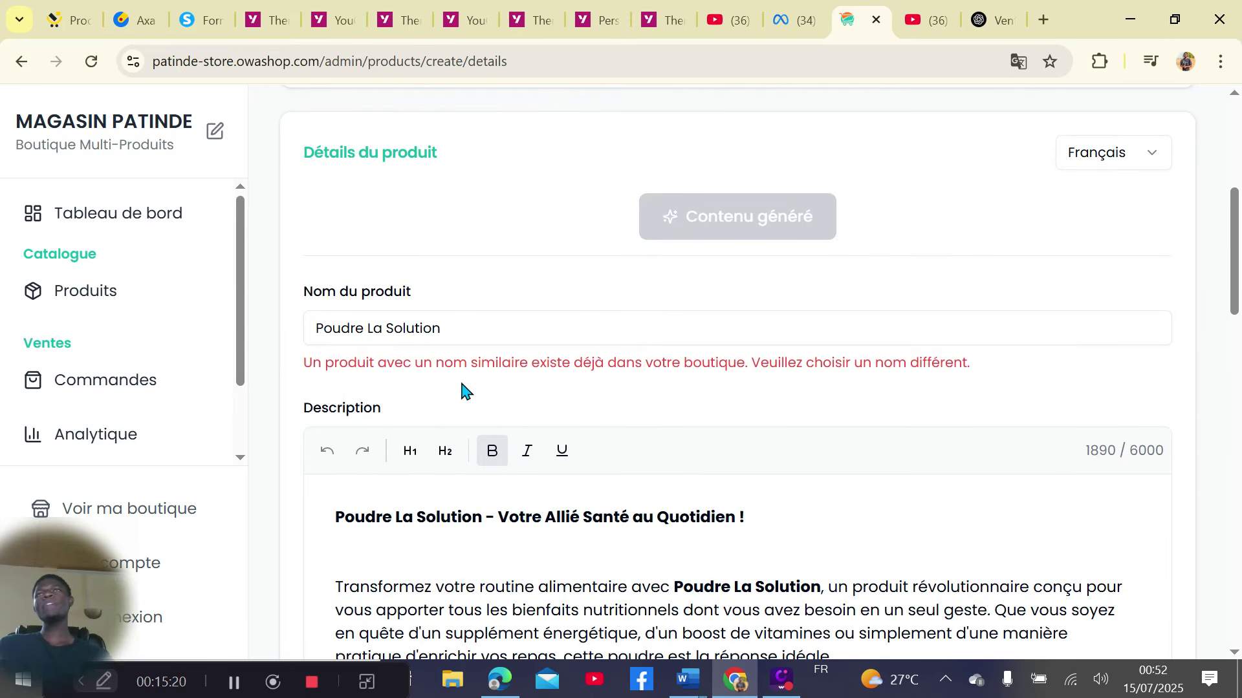
click(498, 337)
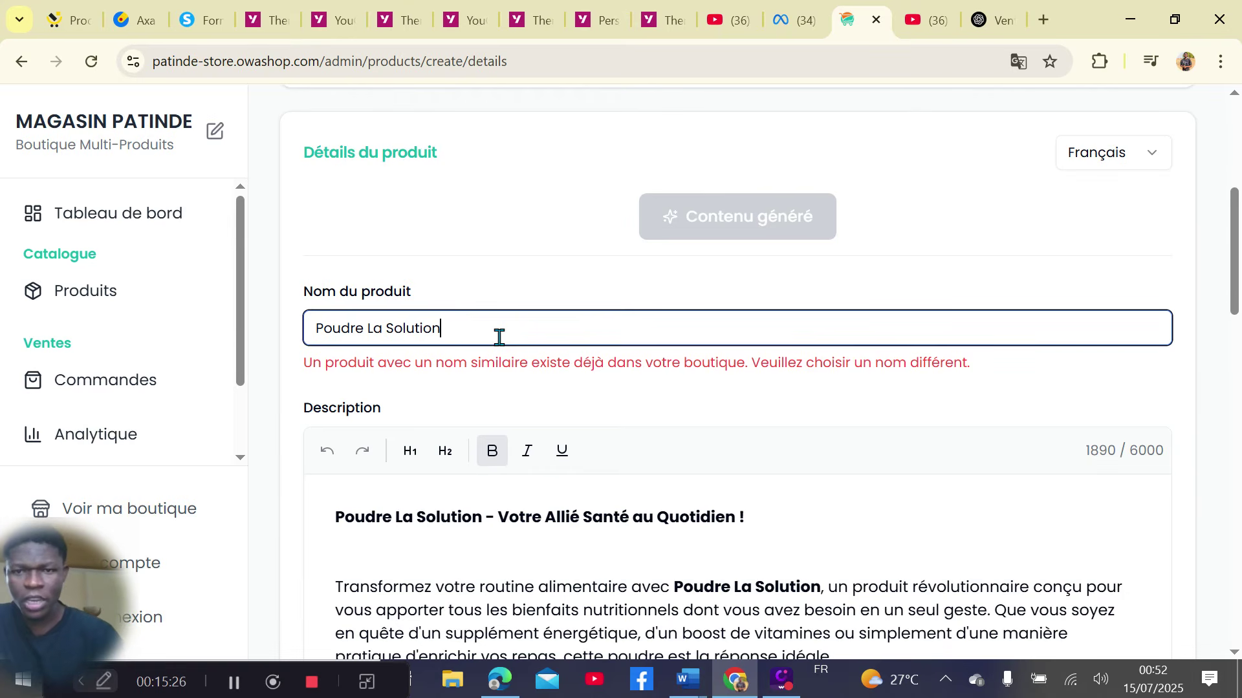
text(efficacw)
key(BackSpace)
text(e)
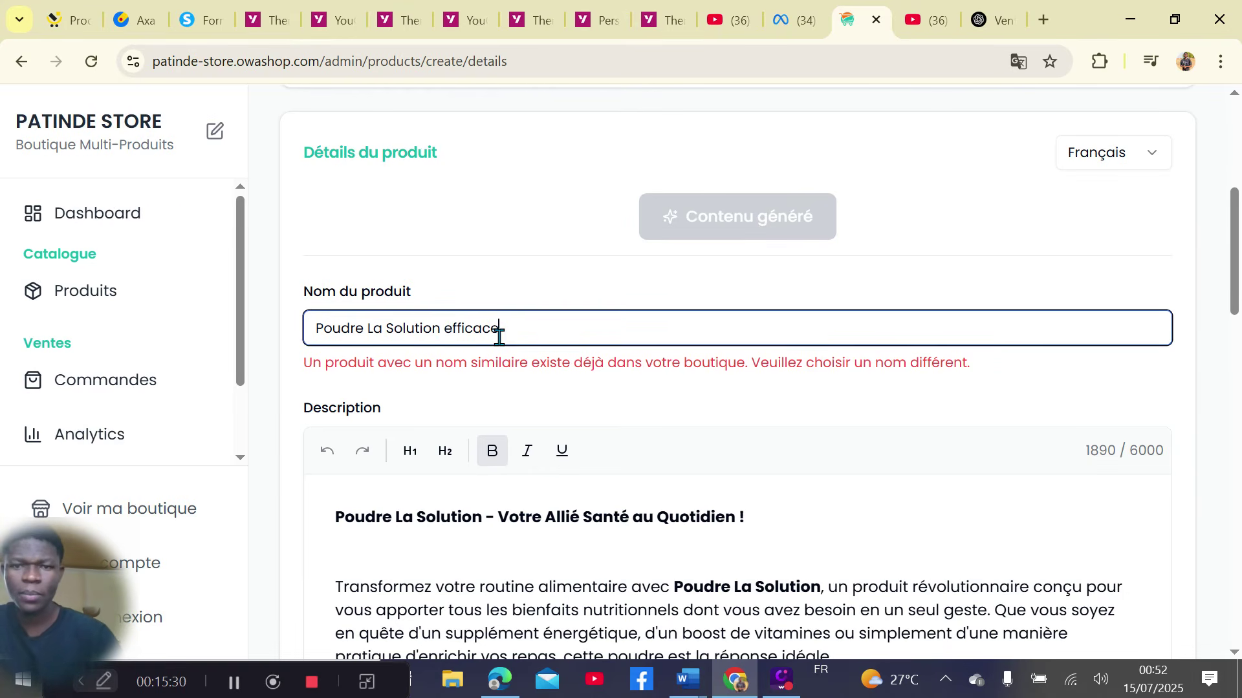
text( conytr)
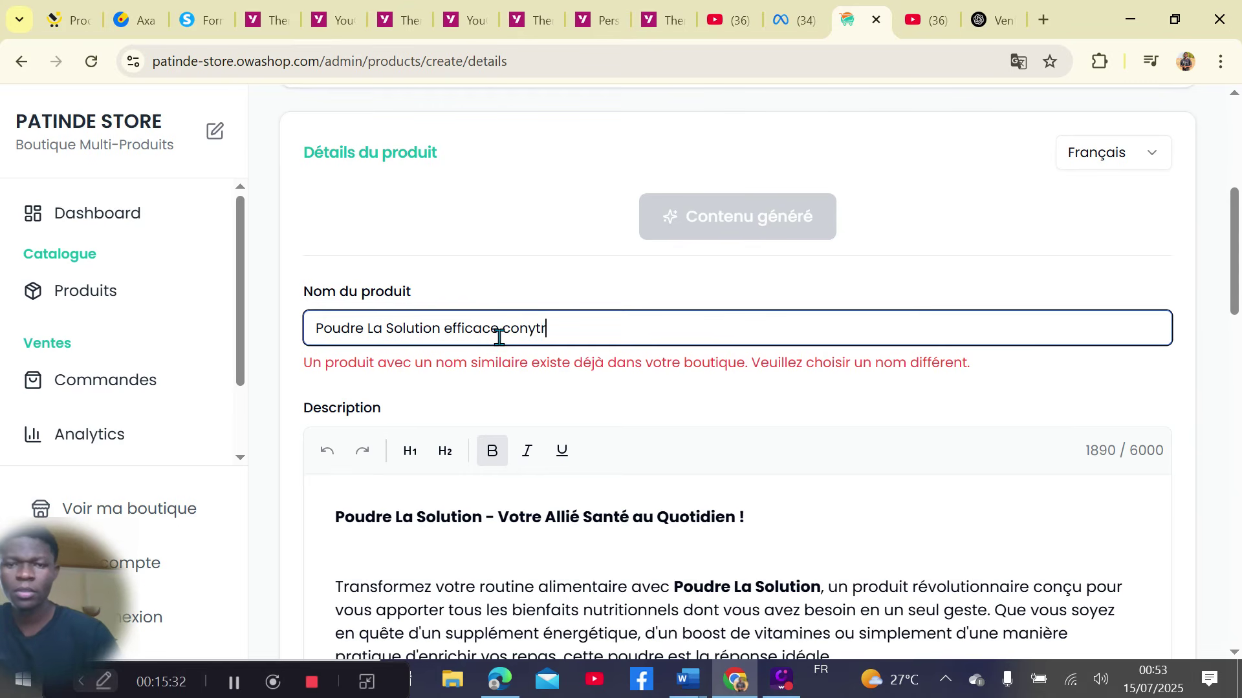
key(BackSpace)
key(BackSpace)
key(BackSpace)
key(BackSpace)
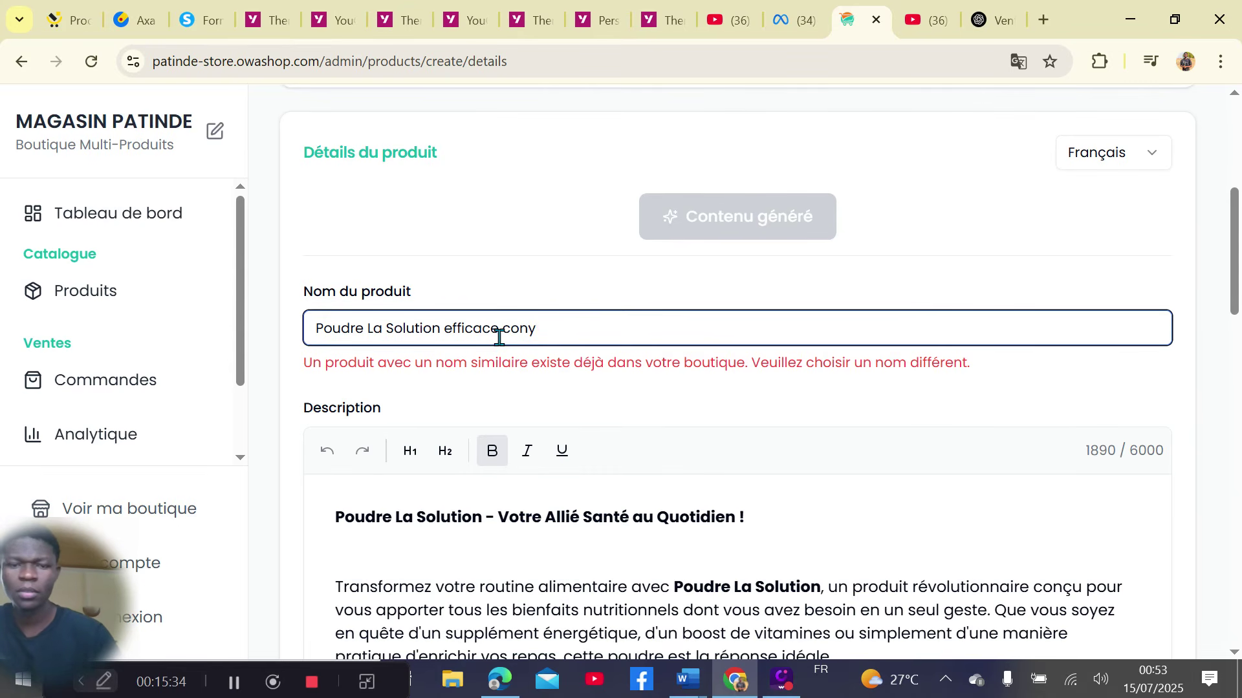
text(tre )
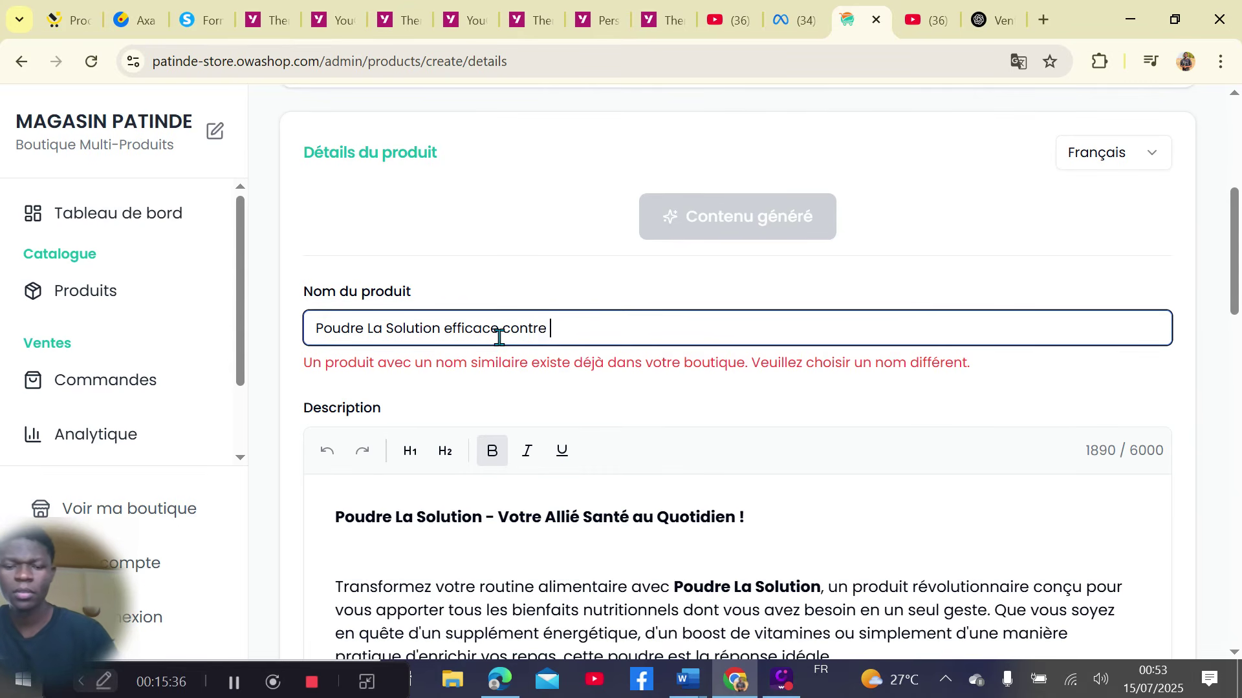
text(les he)
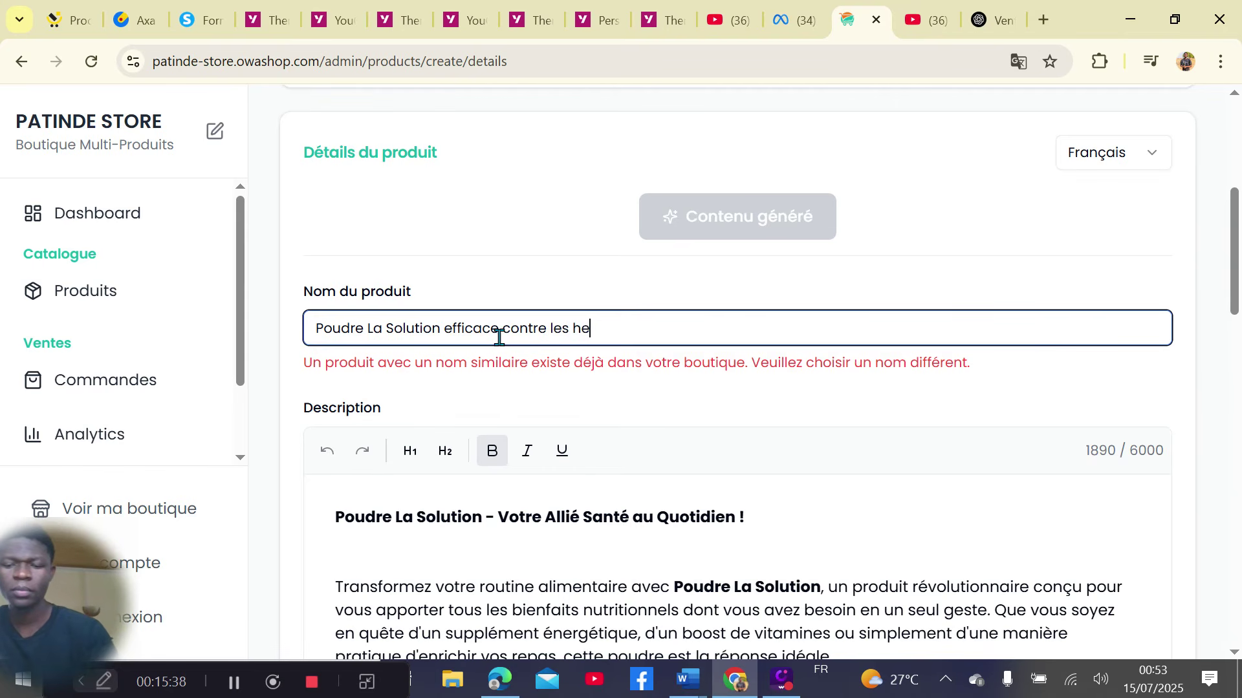
text(mmoroides)
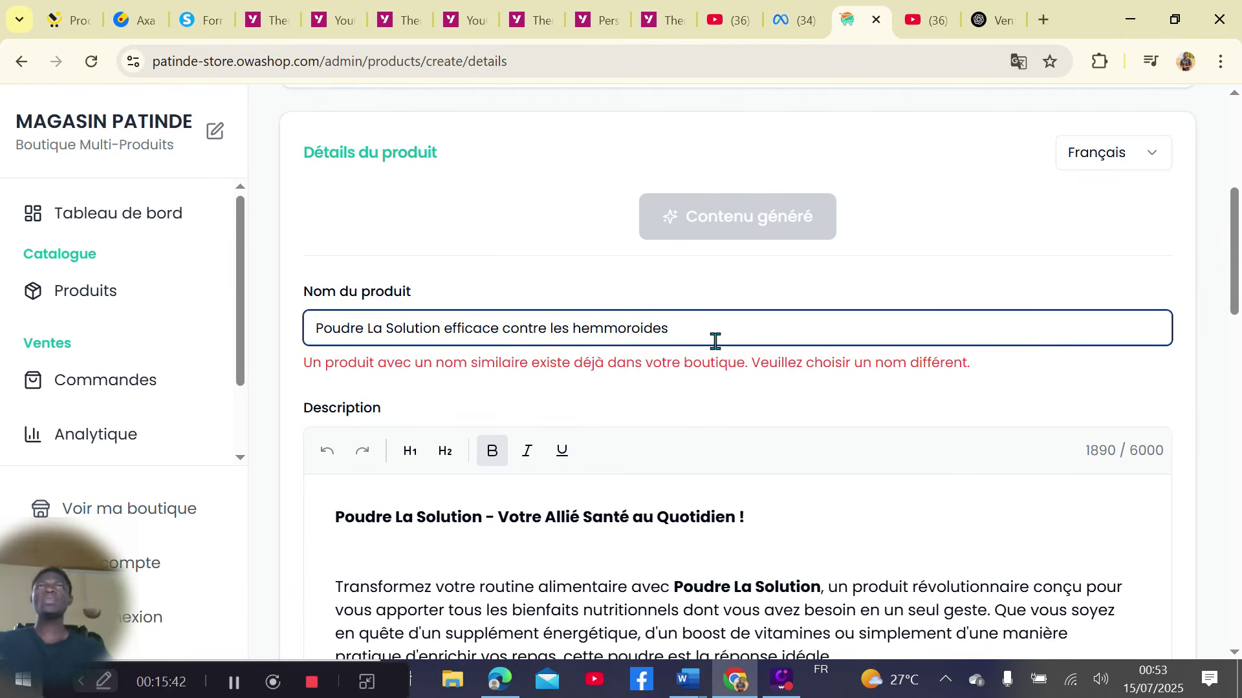
Set the product's normal price to 25000 XOF
scroll(1100, 436, down, 20)
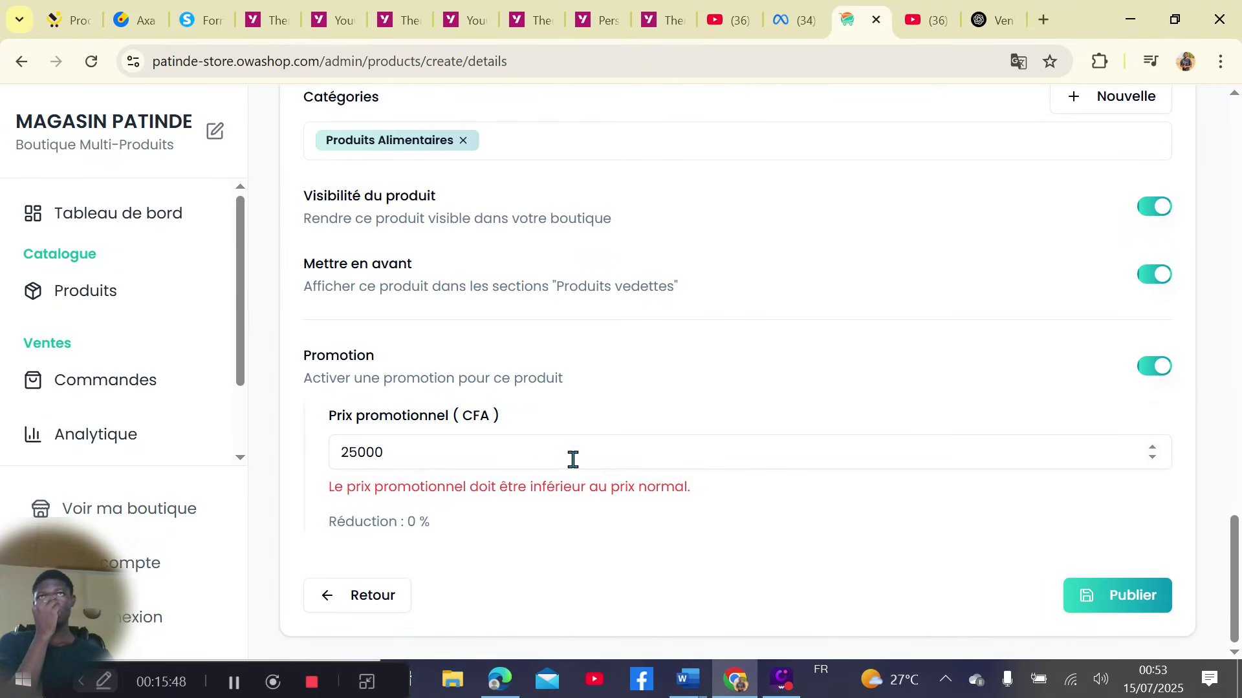
scroll(619, 347, up, 15)
scroll(619, 347, down, 12)
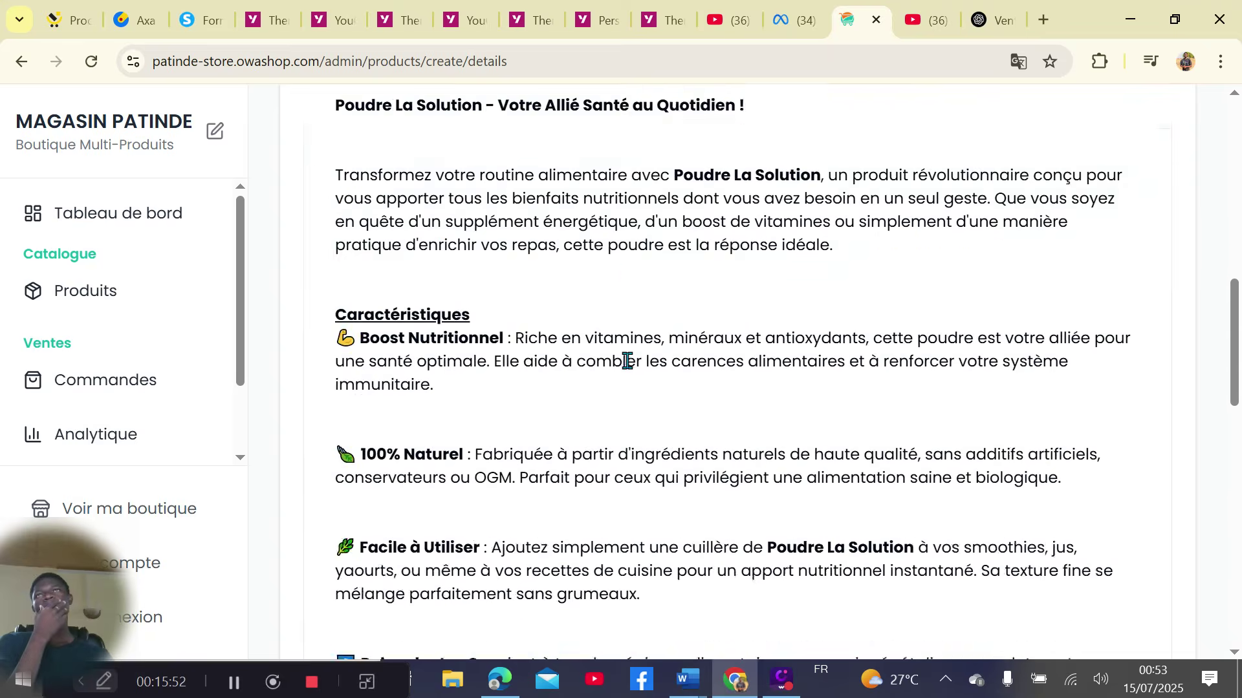
click(531, 329)
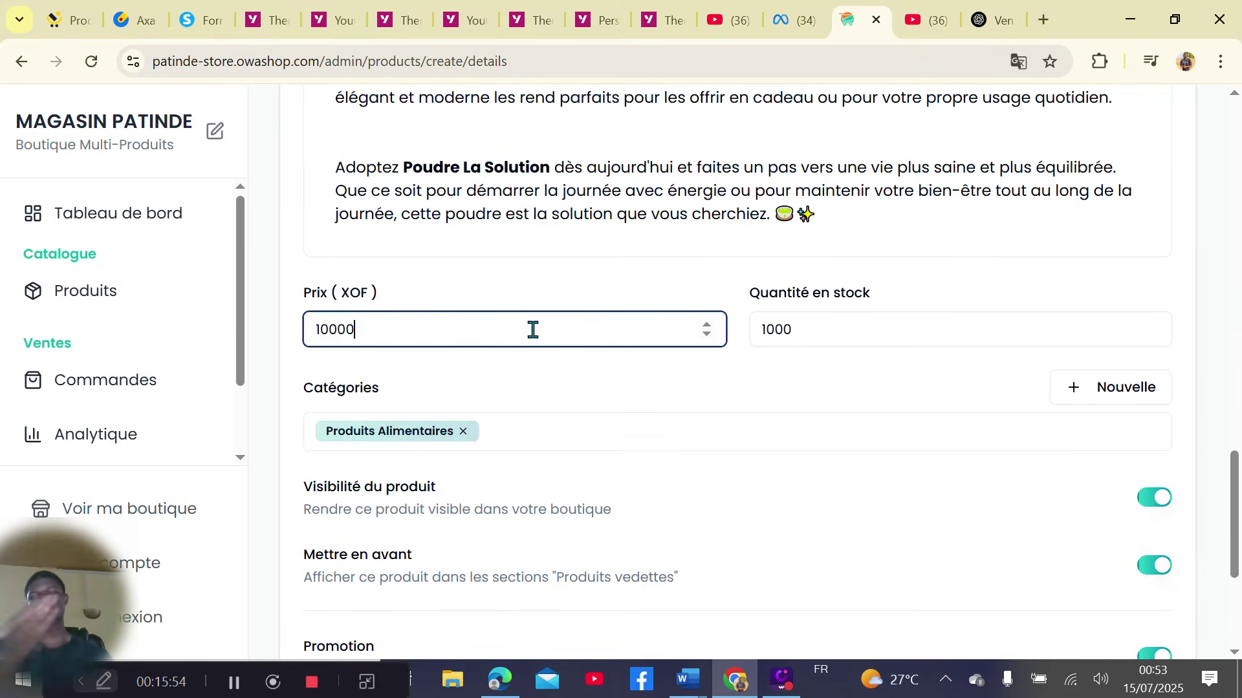
key(BackSpace)
key(BackSpace)
key(BackSpace)
key(BackSpace)
key(BackSpace)
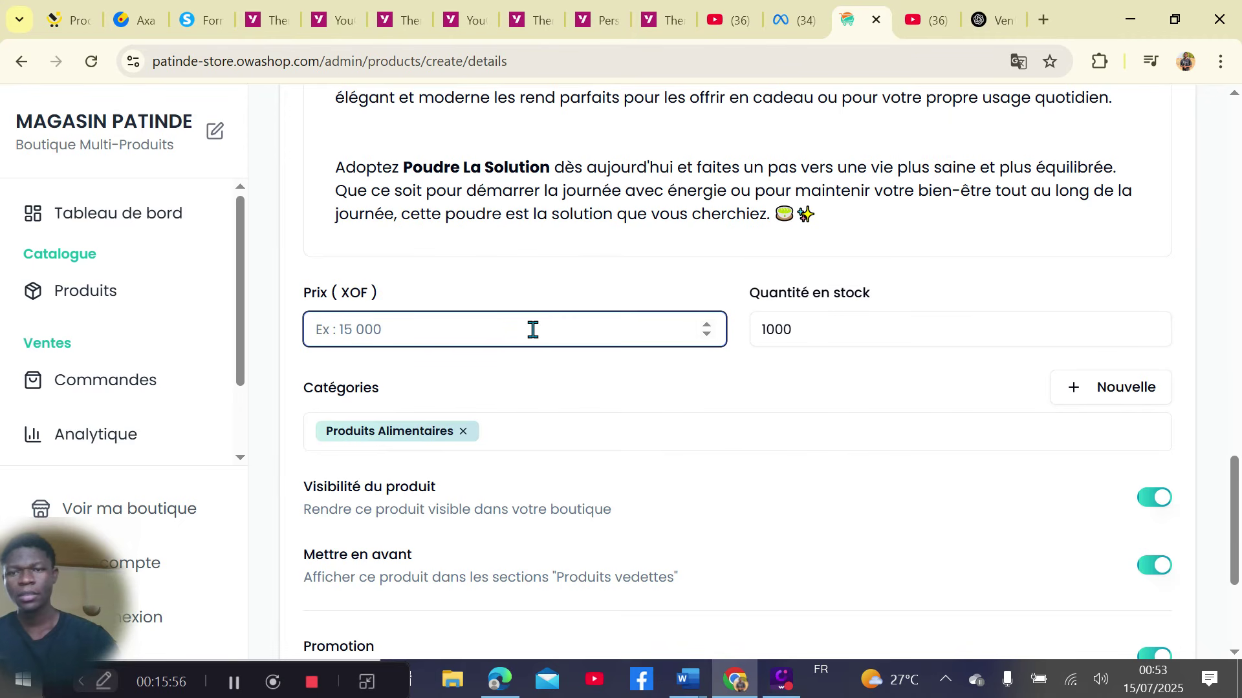
text(25000)
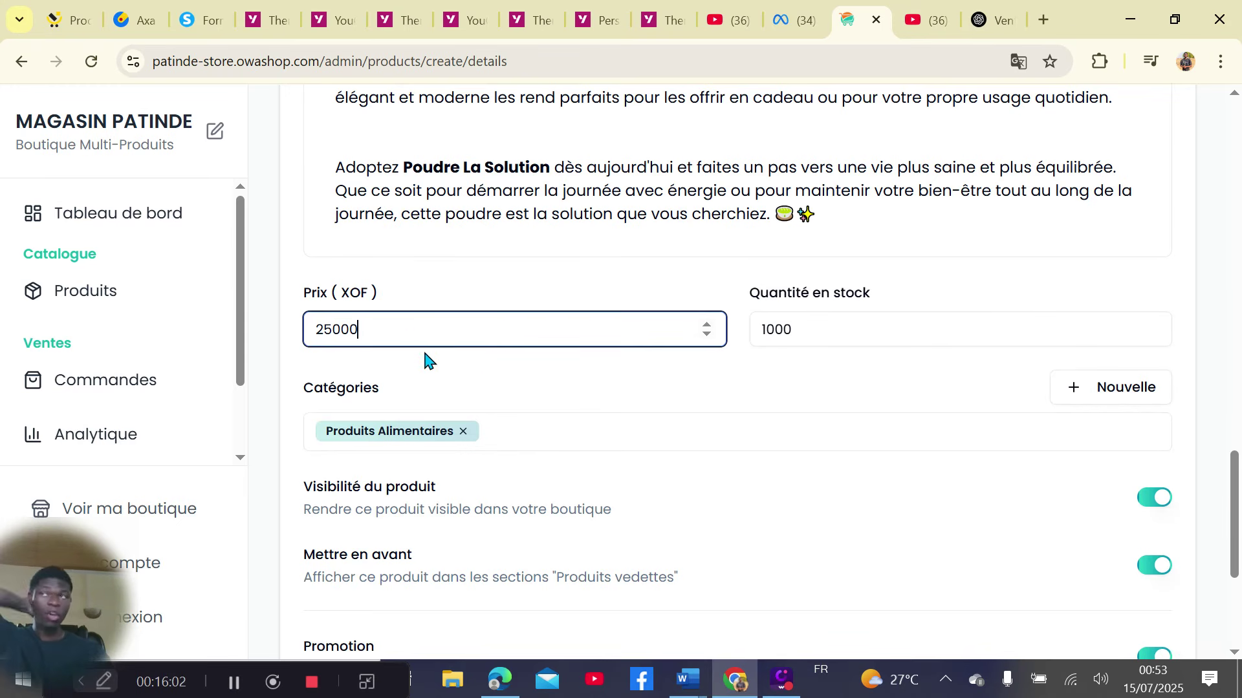
Set the product's promotional price to 10000 CFA
scroll(428, 339, down, 4)
click(444, 457)
key(BackSpace)
key(BackSpace)
key(BackSpace)
key(BackSpace)
key(BackSpace)
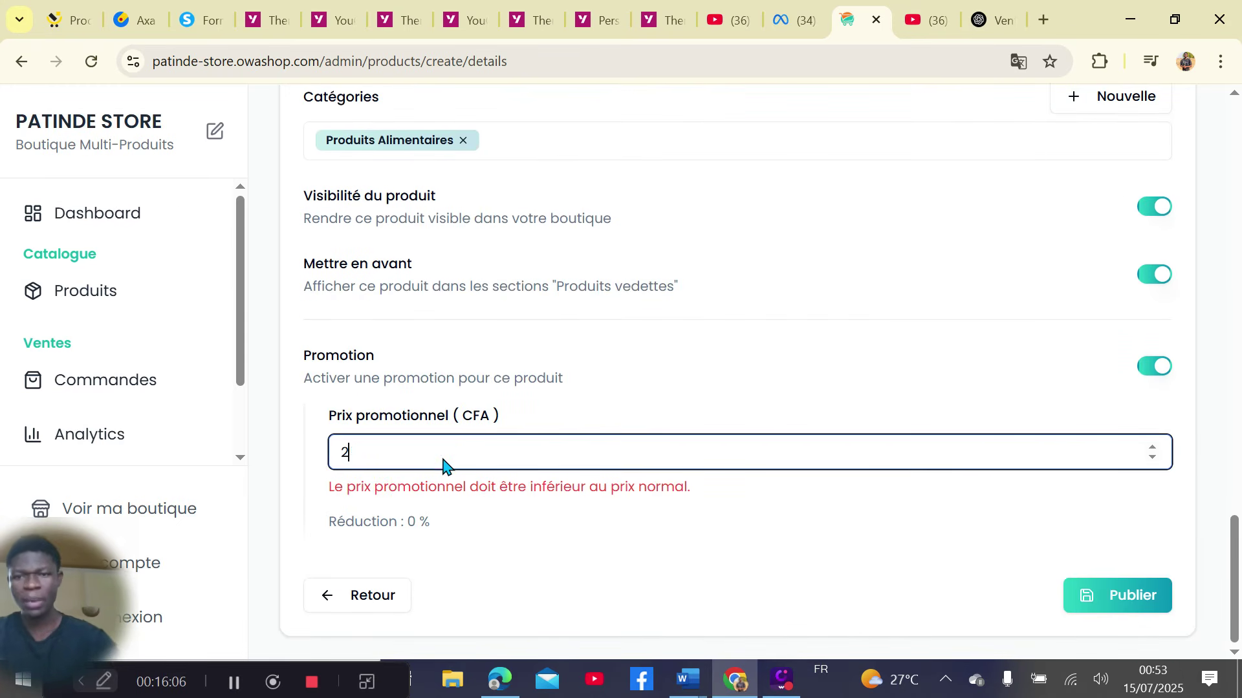
text(10000)
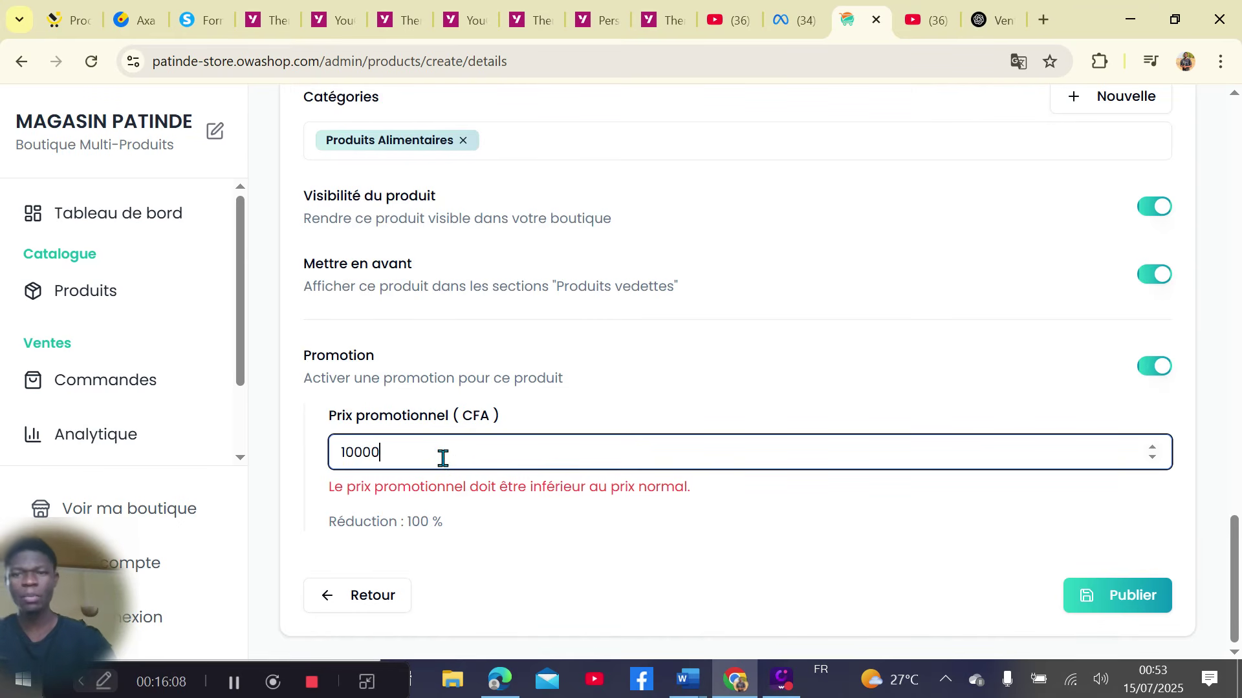
Publish the product and open its preview from the product list
click(1140, 603)
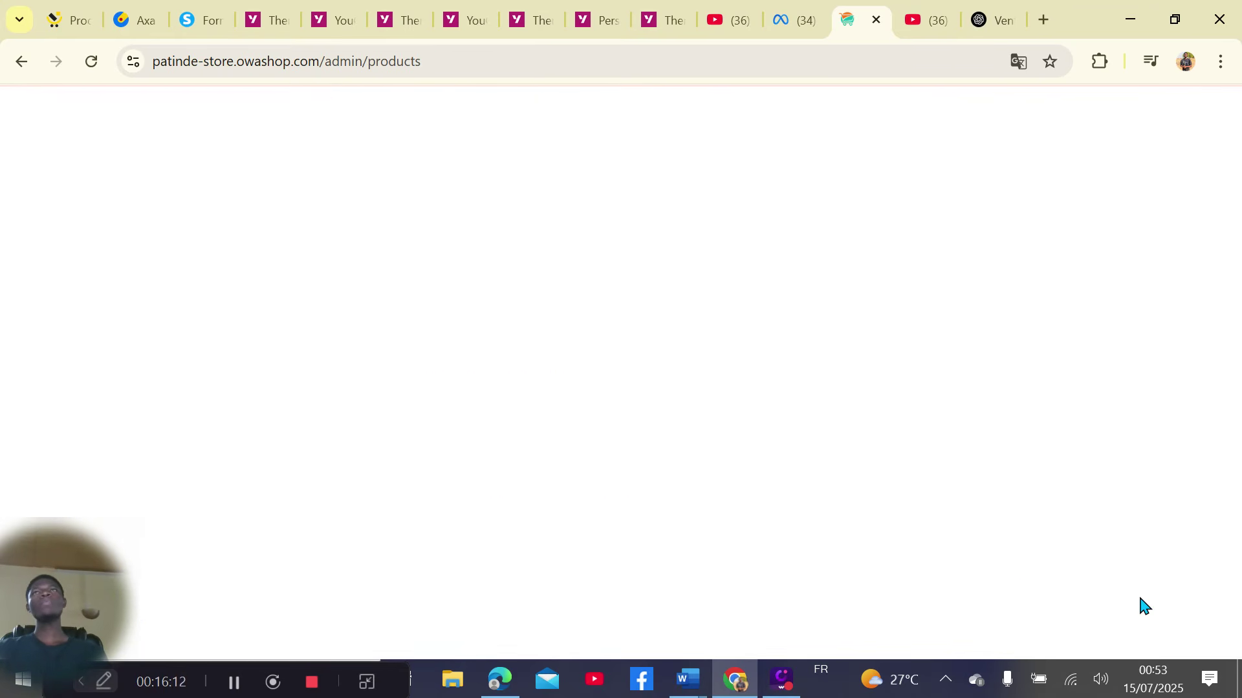
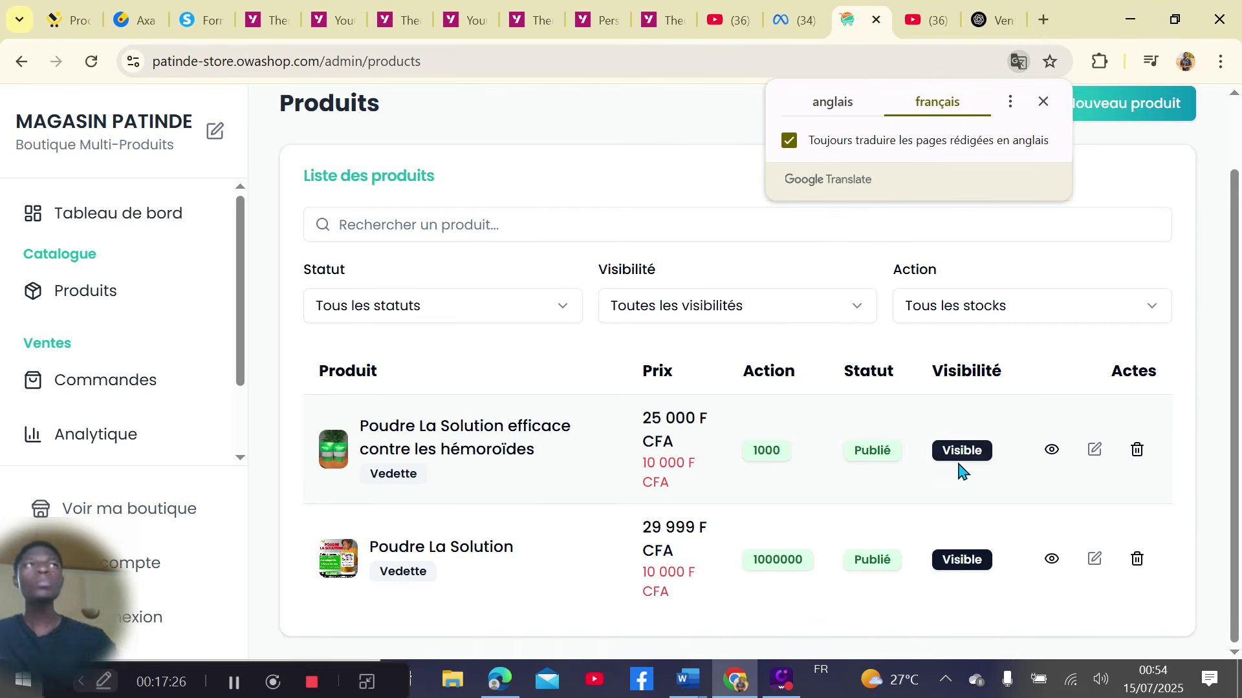
click(1052, 454)
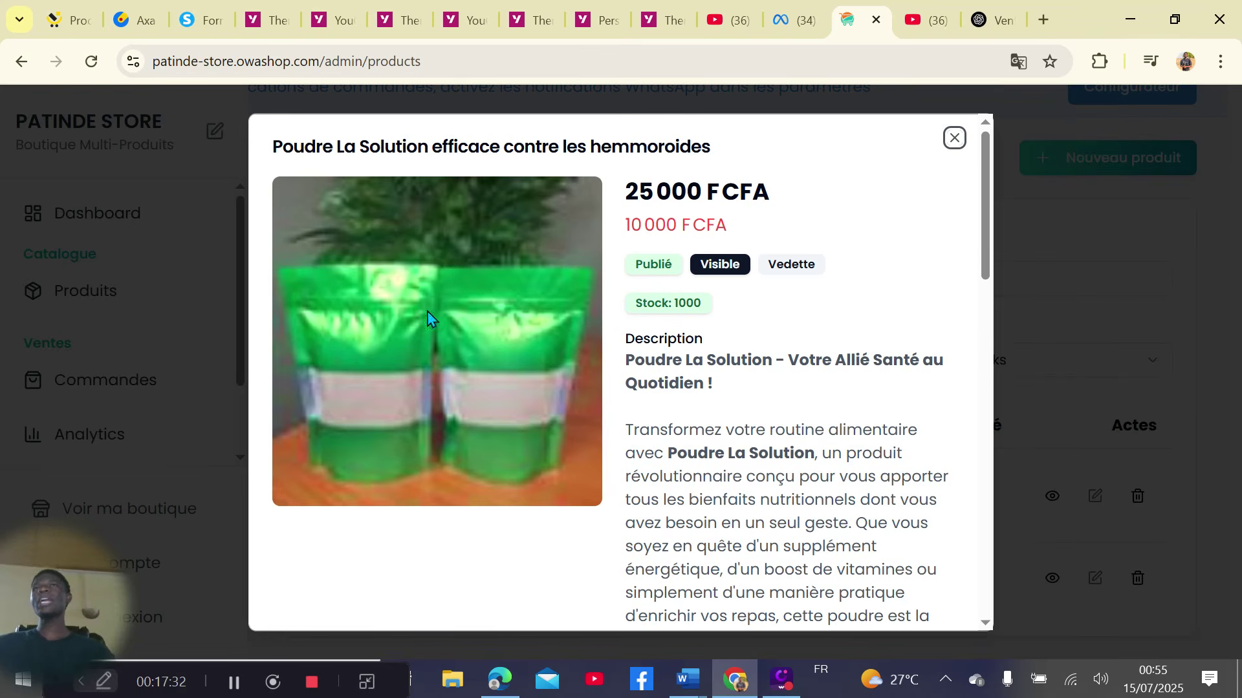
Review the image, prices, status badges and full description in the open product preview, and close it
scroll(451, 407, down, 2)
scroll(483, 427, up, 2)
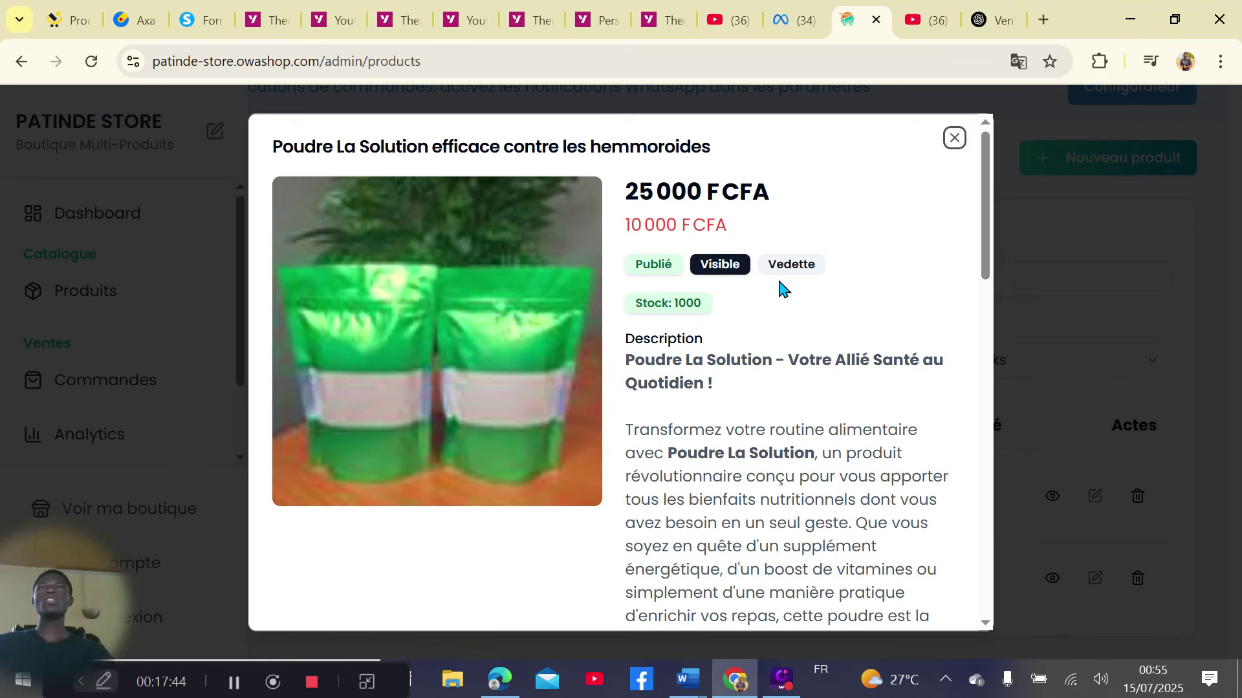
scroll(781, 288, down, 18)
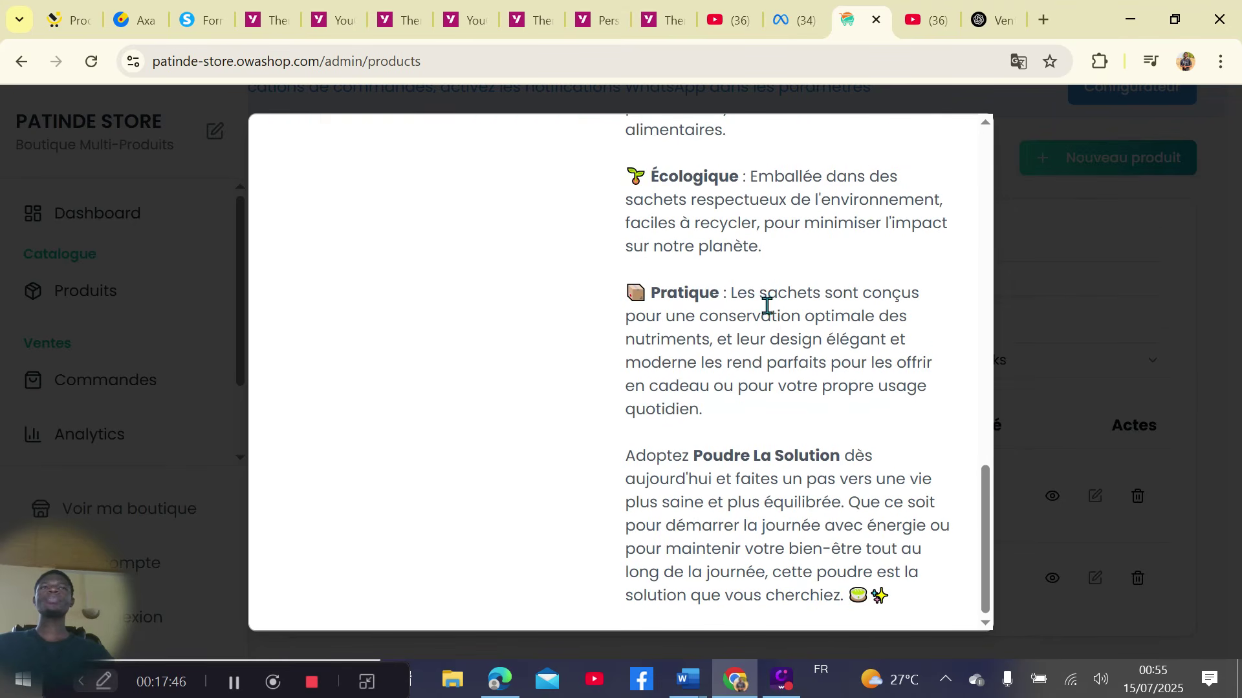
scroll(791, 355, up, 15)
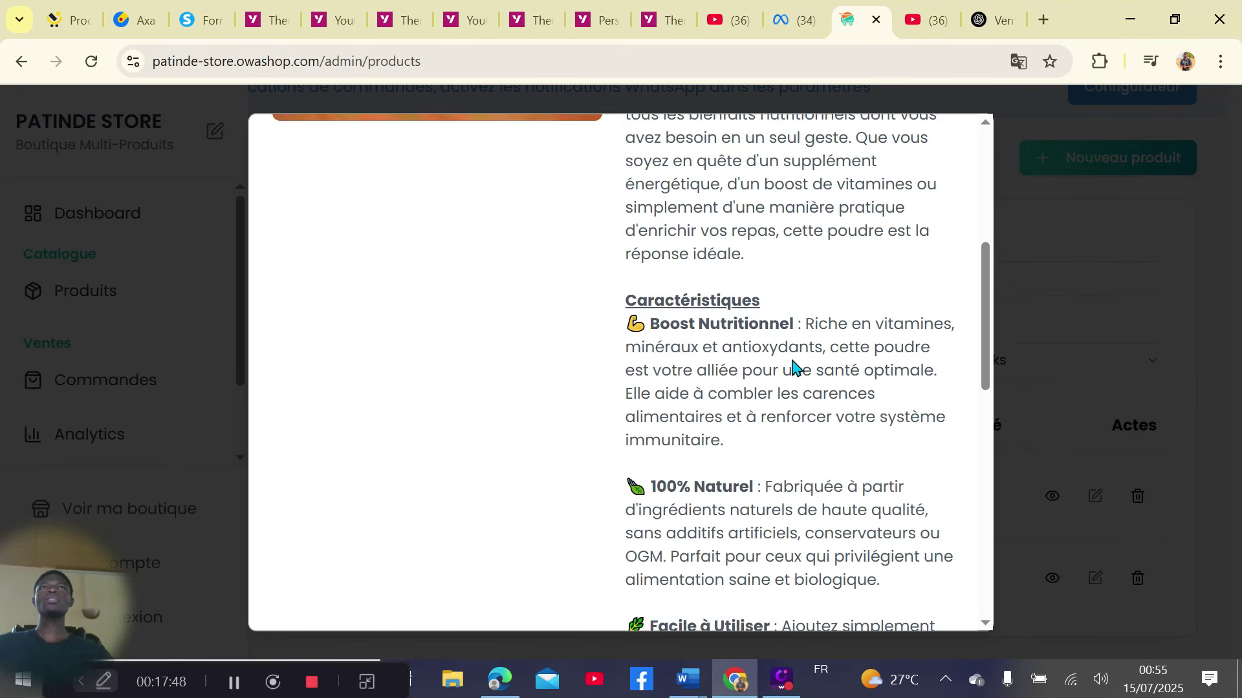
scroll(793, 361, up, 2)
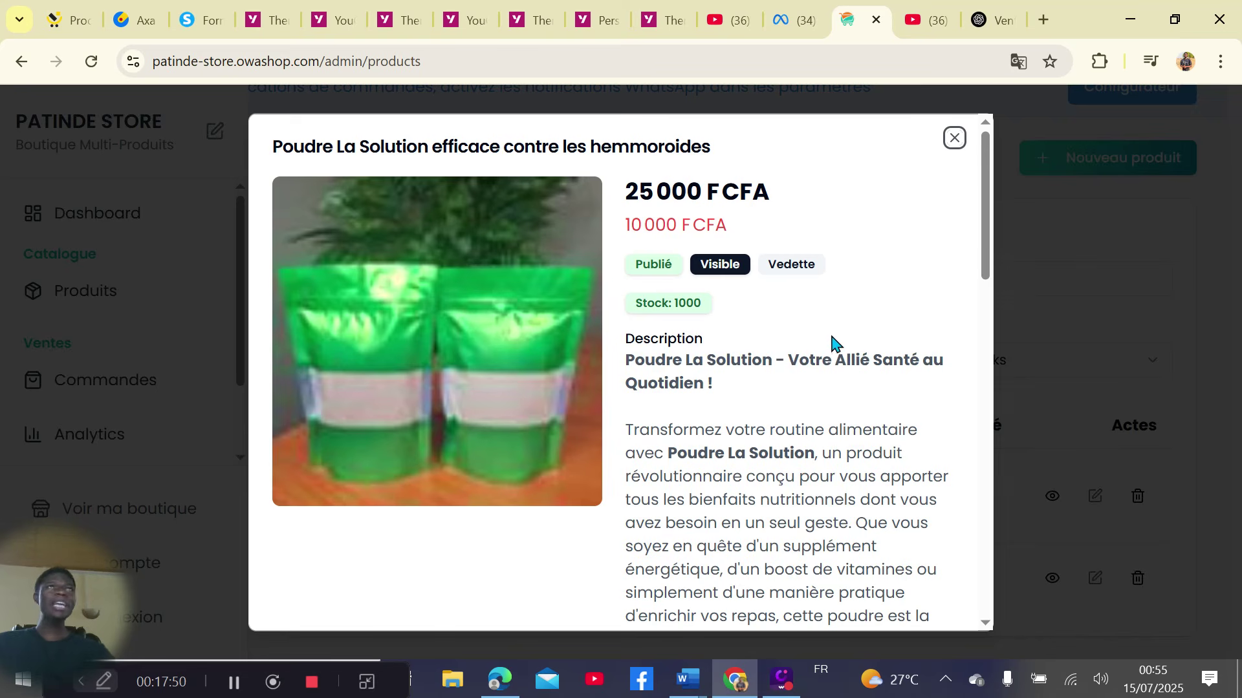
click(954, 139)
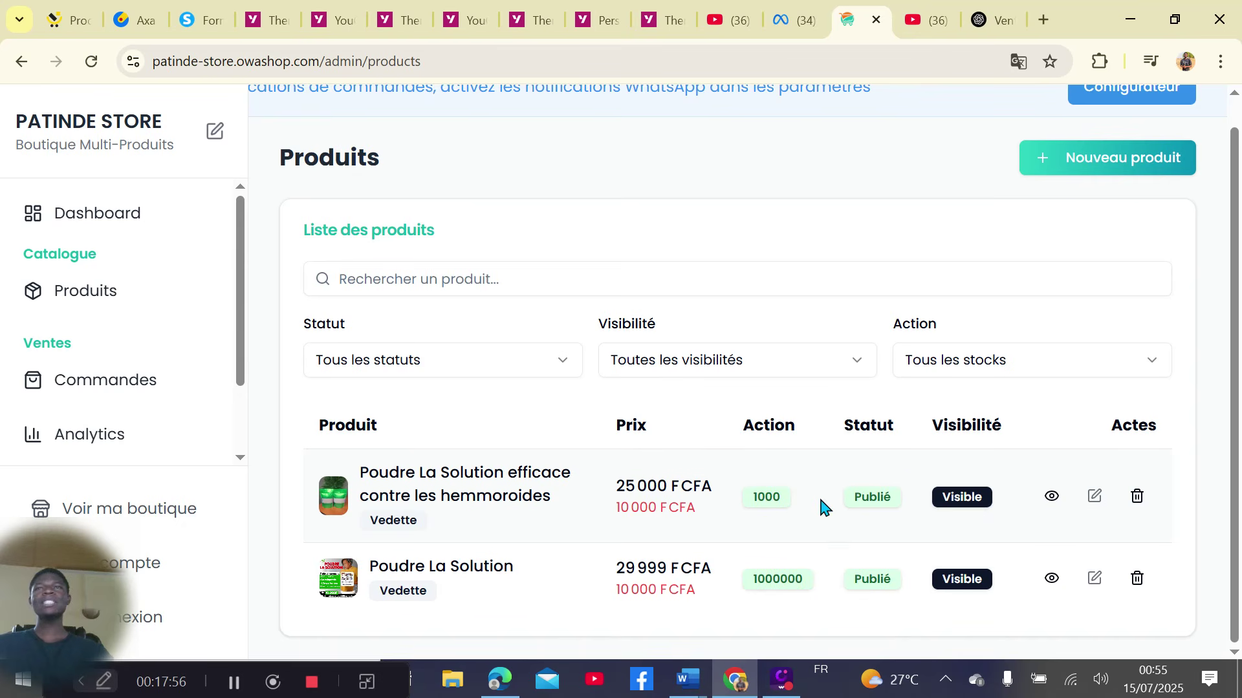
Reopen the preview of "Poudre La Solution efficace contre les hemmoroides", read through its generated description and close it
scroll(757, 527, up, 1)
scroll(846, 446, down, 1)
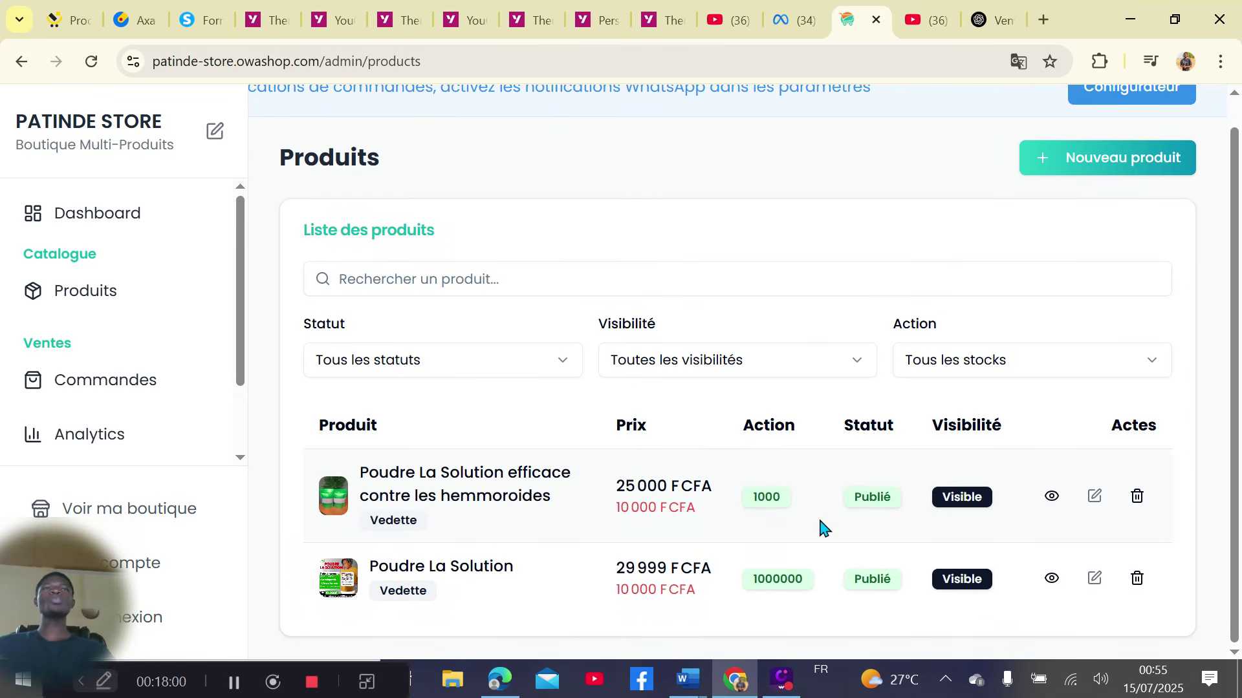
click(1049, 498)
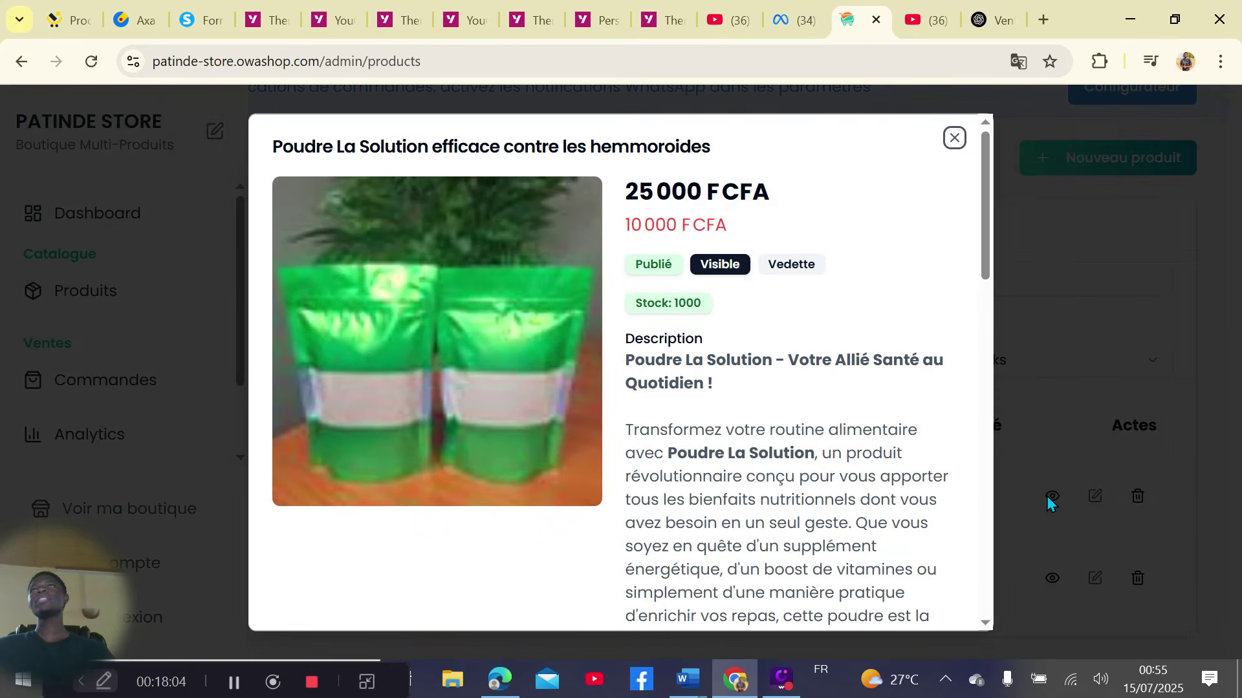
scroll(774, 362, down, 4)
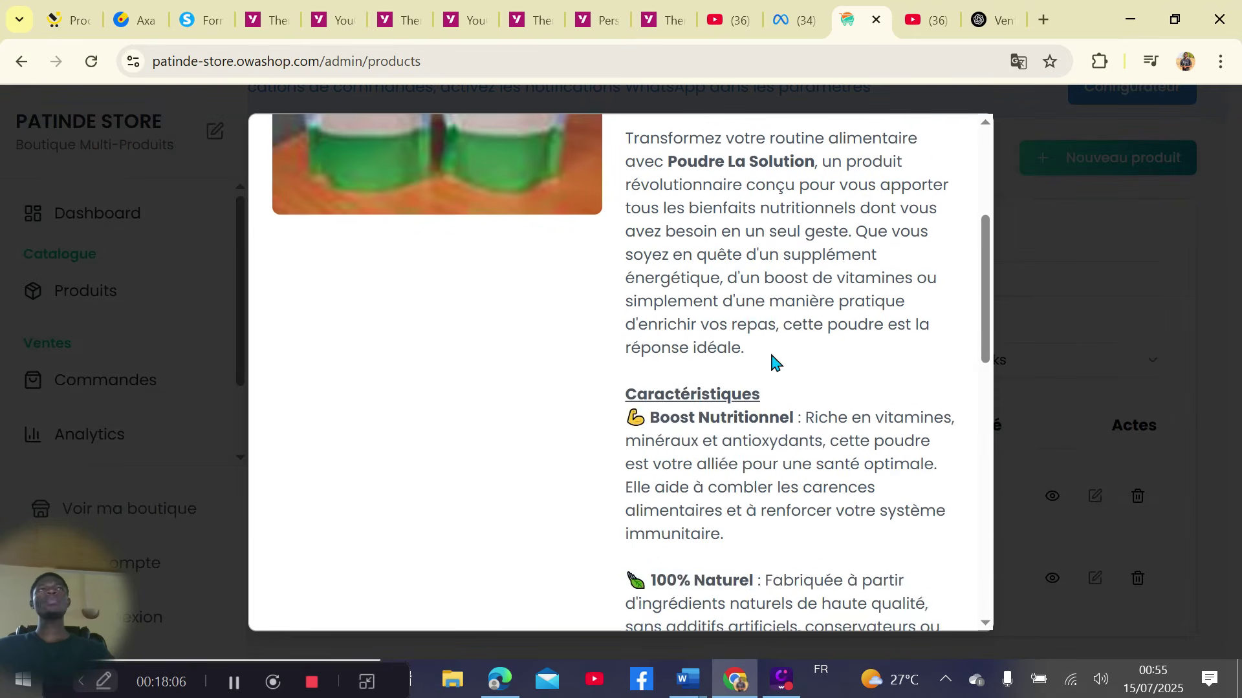
scroll(774, 362, down, 12)
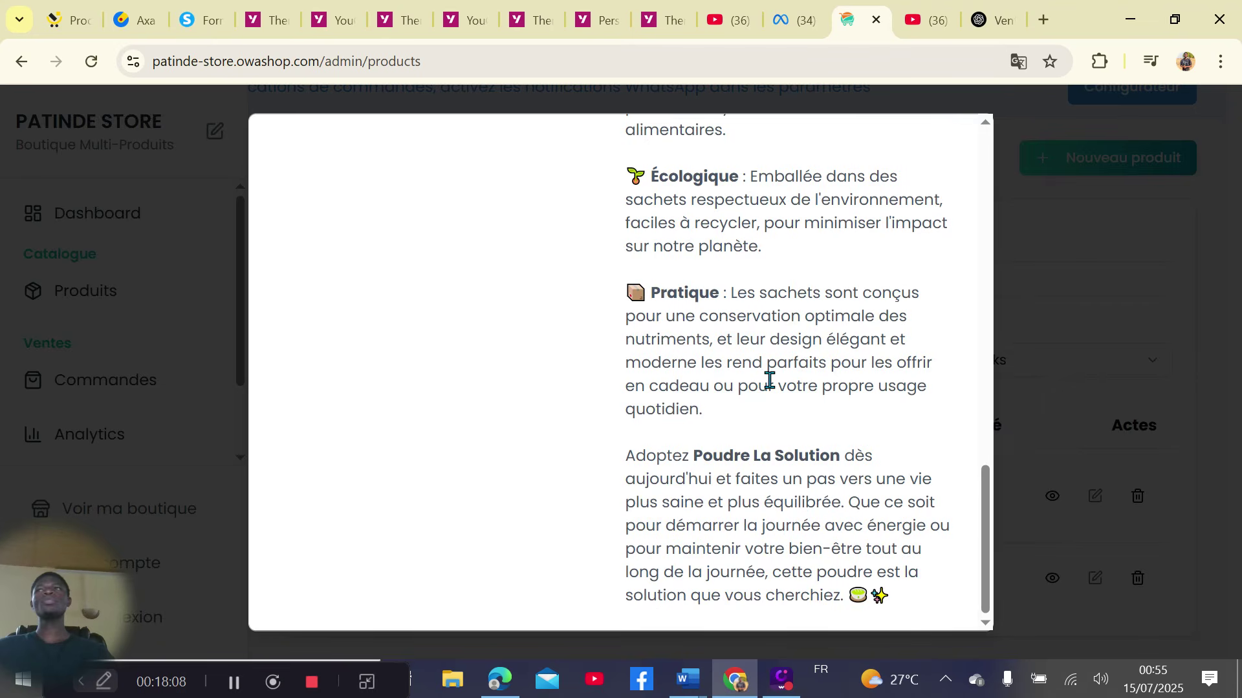
scroll(964, 244, up, 15)
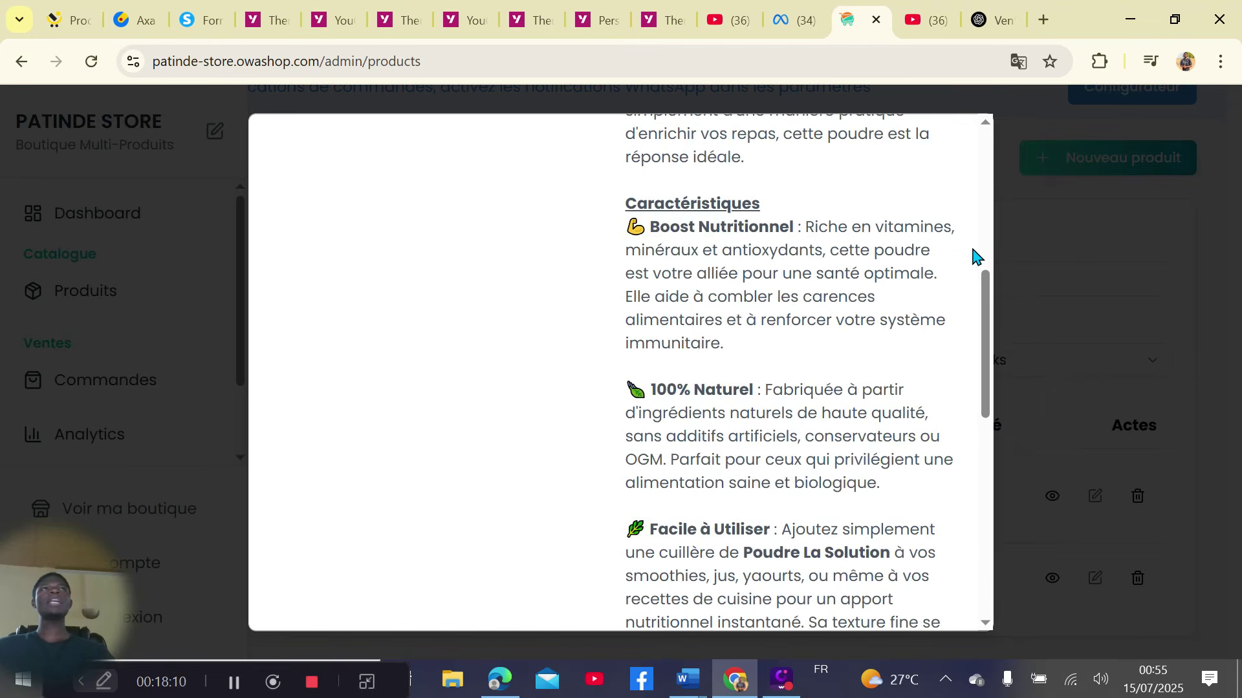
scroll(842, 313, down, 12)
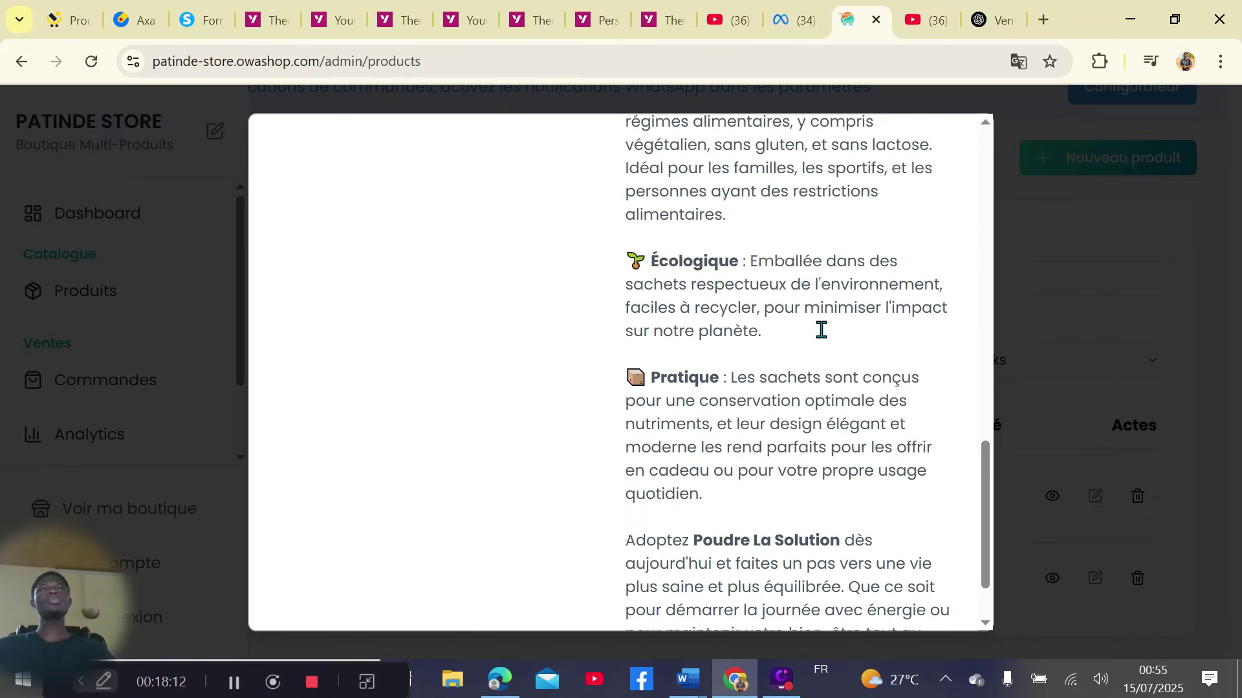
click(1016, 327)
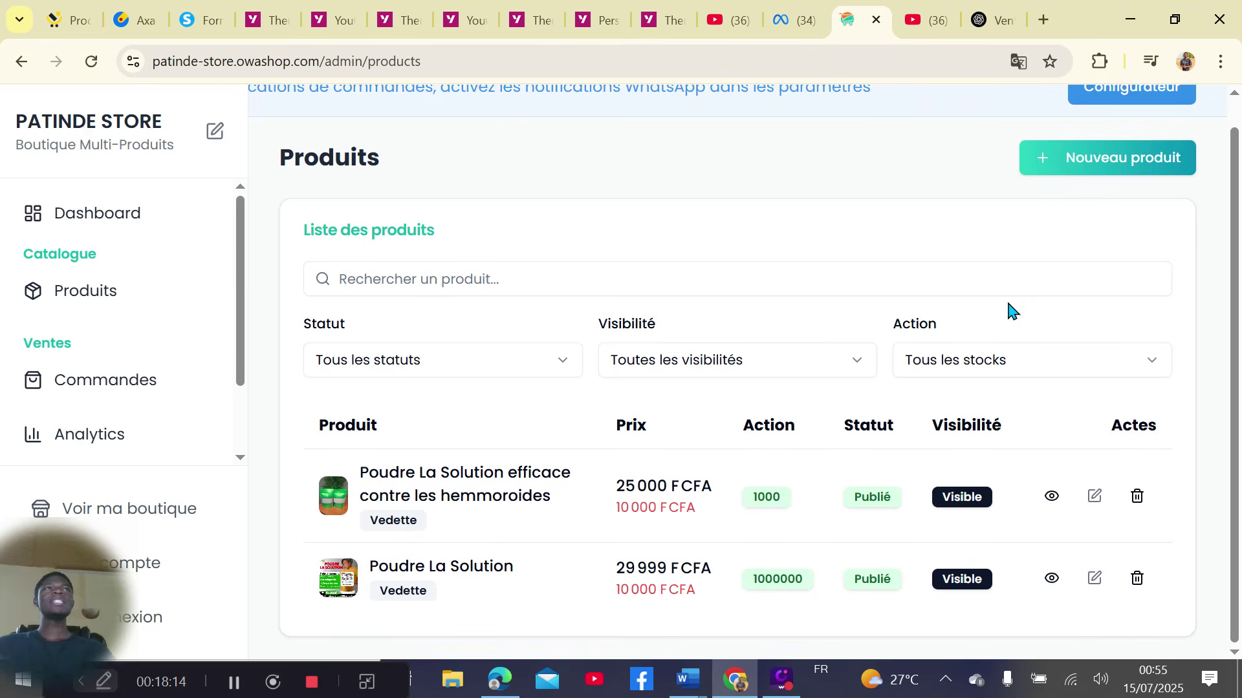
Preview the older "Poudre La Solution" product, read its whole description and close the preview
click(1050, 578)
scroll(724, 323, down, 10)
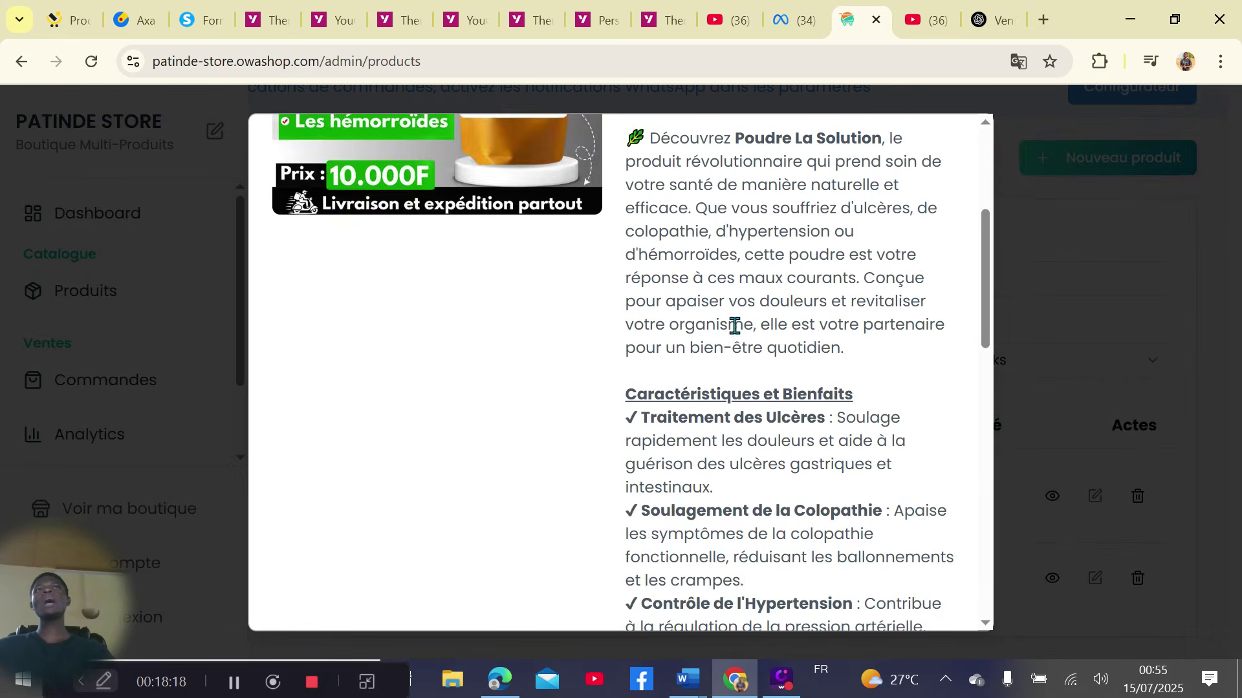
scroll(735, 324, up, 10)
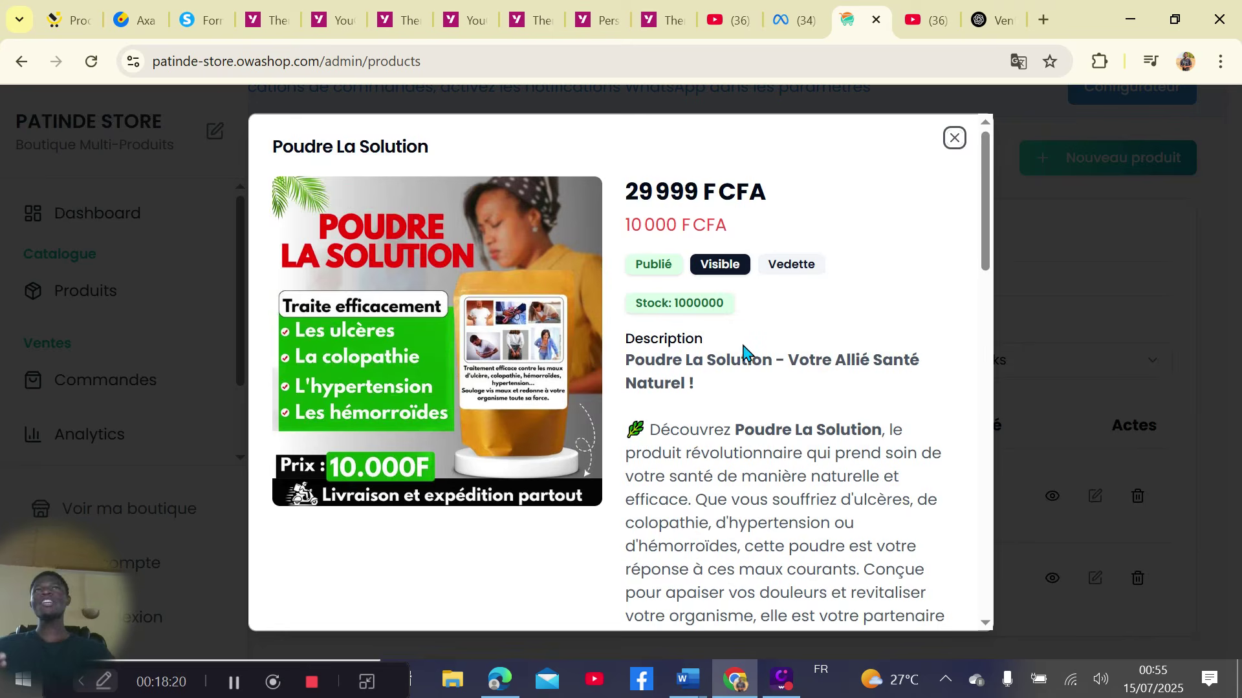
scroll(743, 347, down, 15)
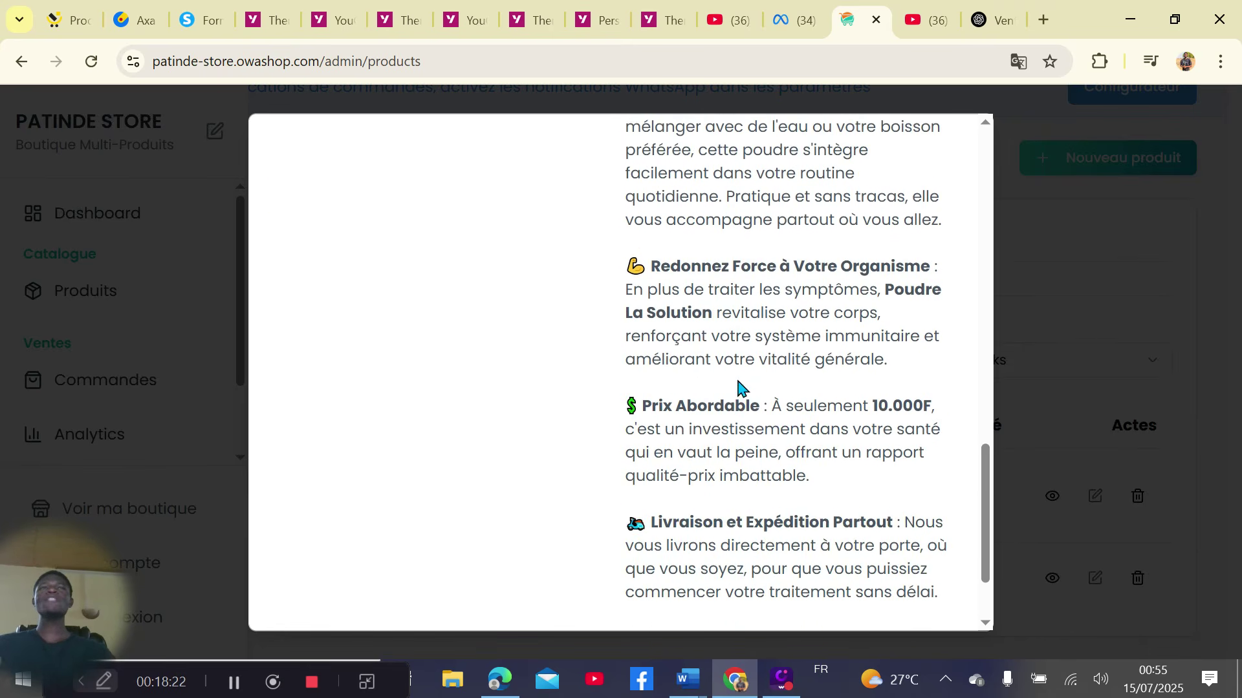
scroll(743, 388, down, 3)
scroll(737, 382, up, 15)
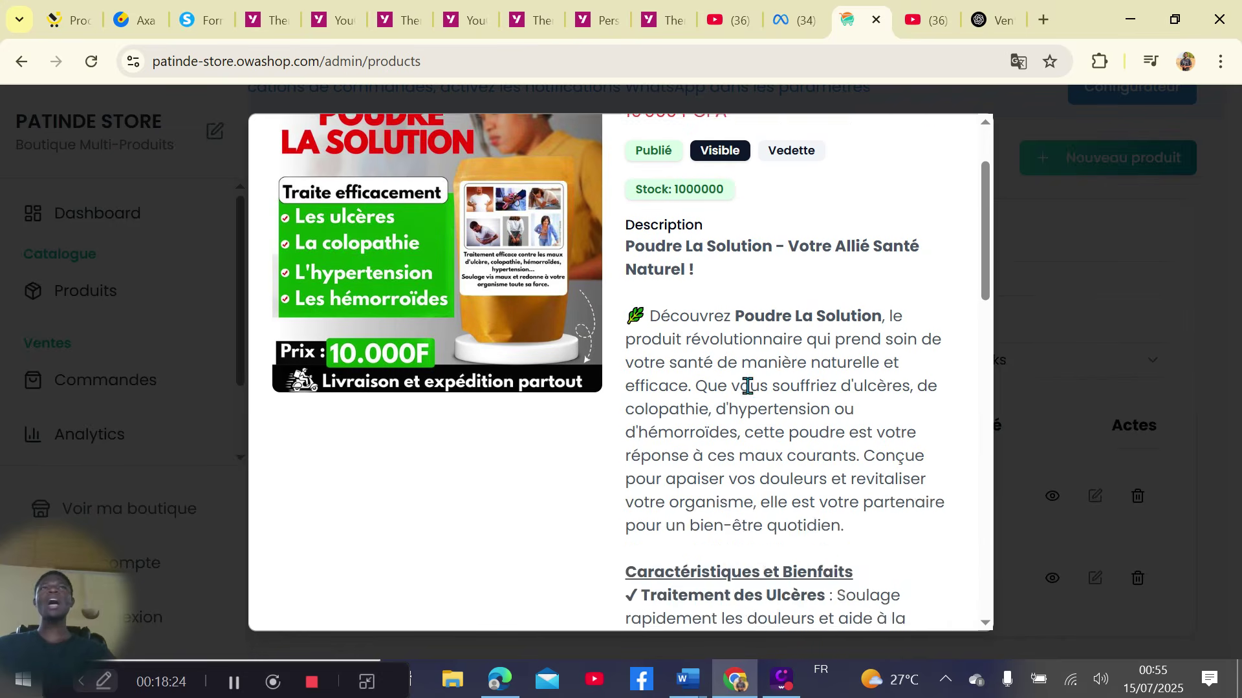
scroll(747, 386, up, 2)
click(953, 139)
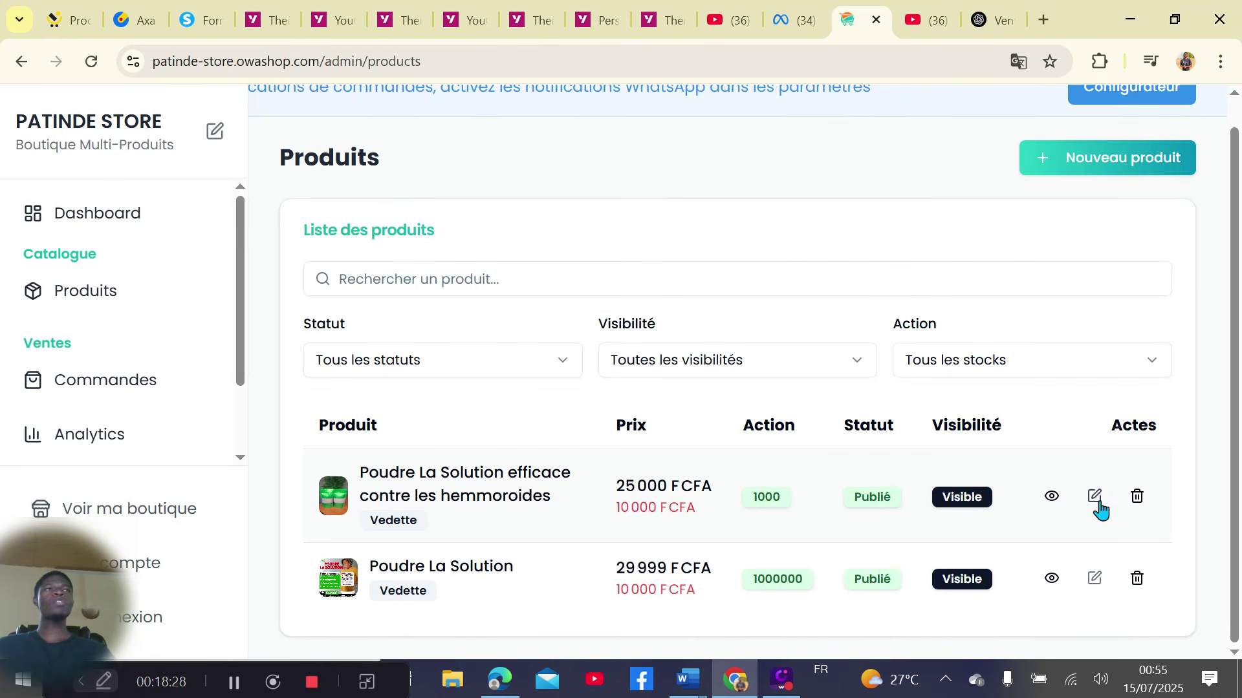
Open the store settings and examine the home page customization and the WhatsApp and Telegram contact sections
scroll(163, 349, down, 2)
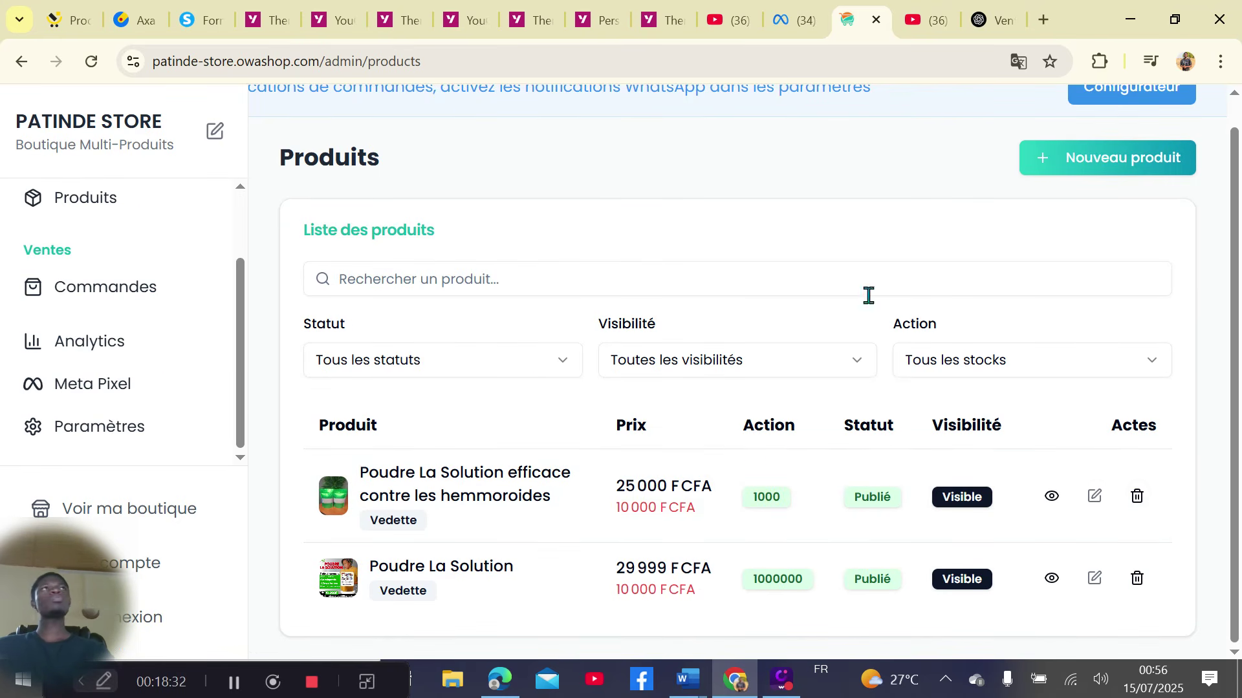
scroll(867, 293, up, 1)
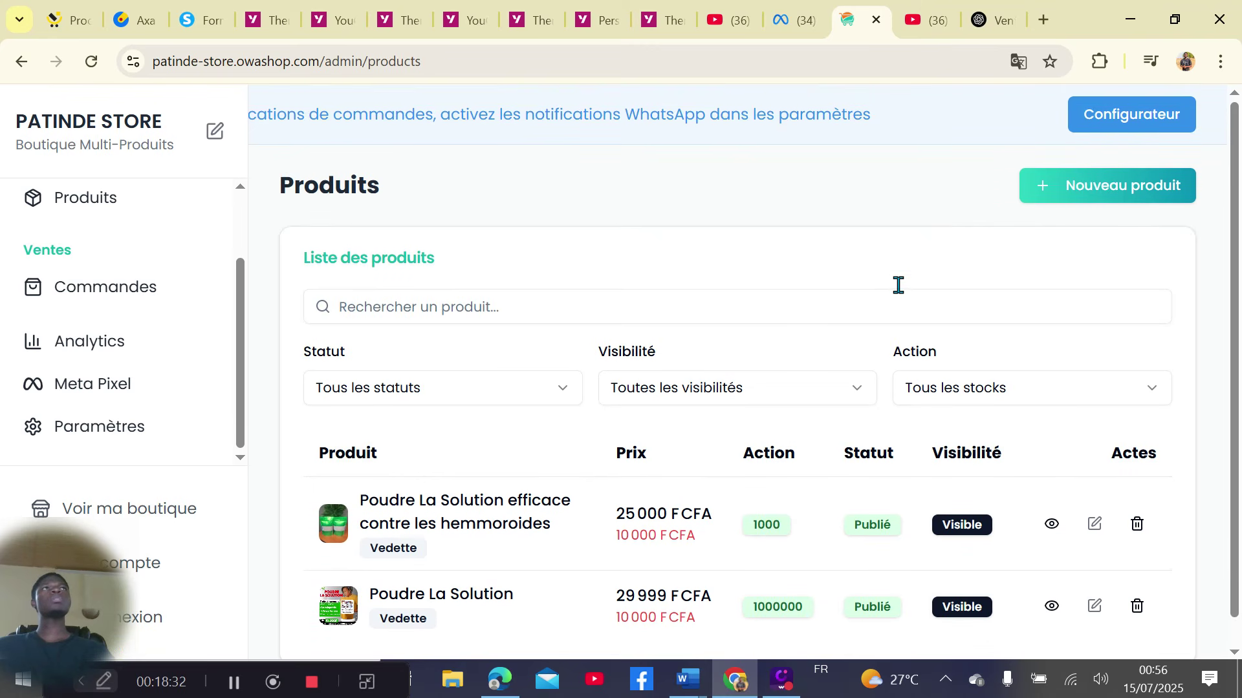
click(1118, 119)
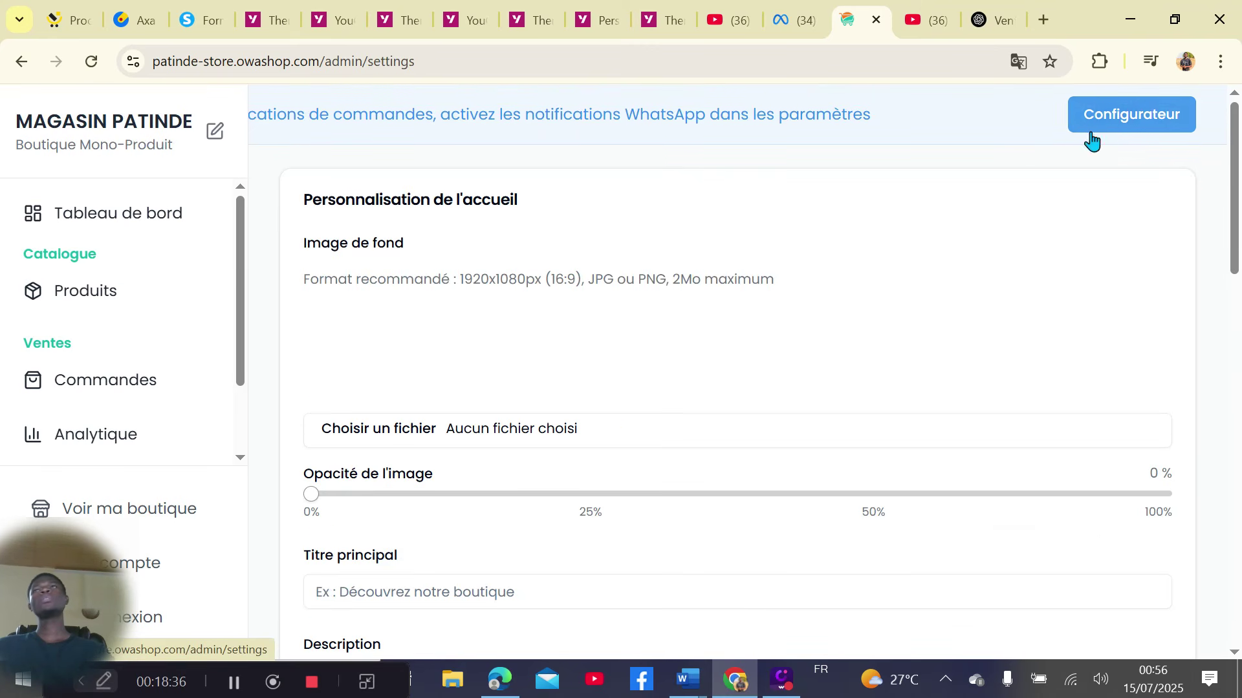
scroll(468, 291, down, 7)
scroll(510, 304, down, 7)
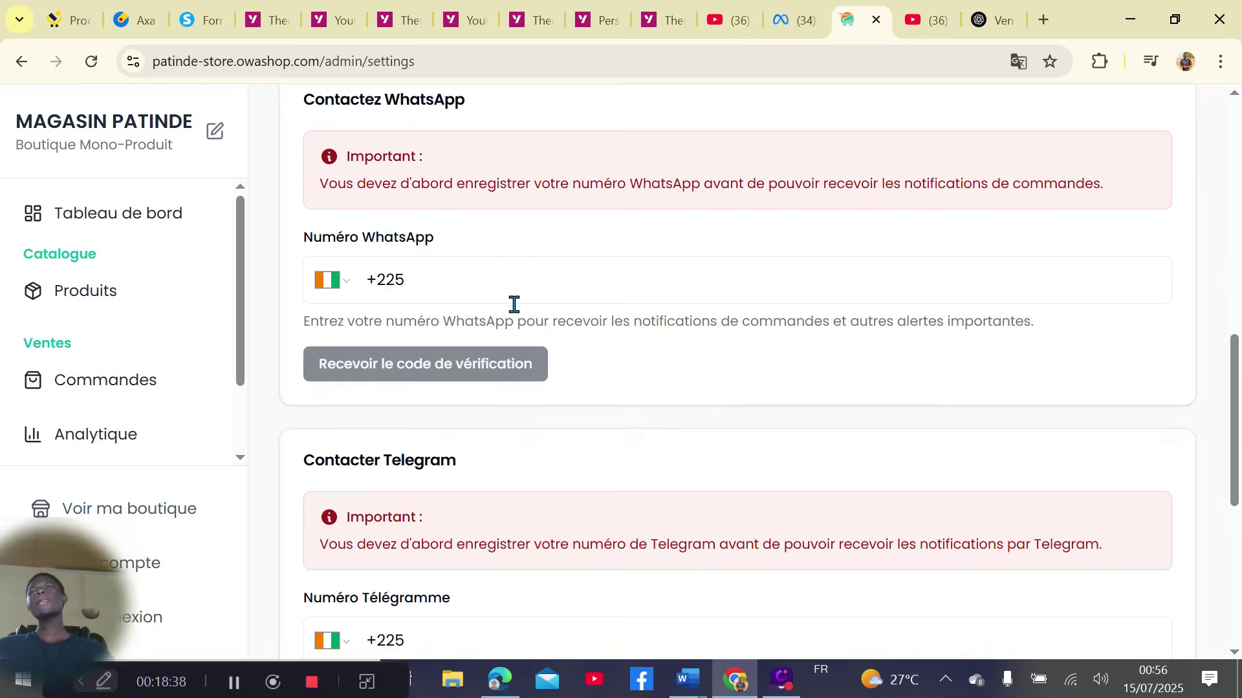
scroll(233, 355, up, 11)
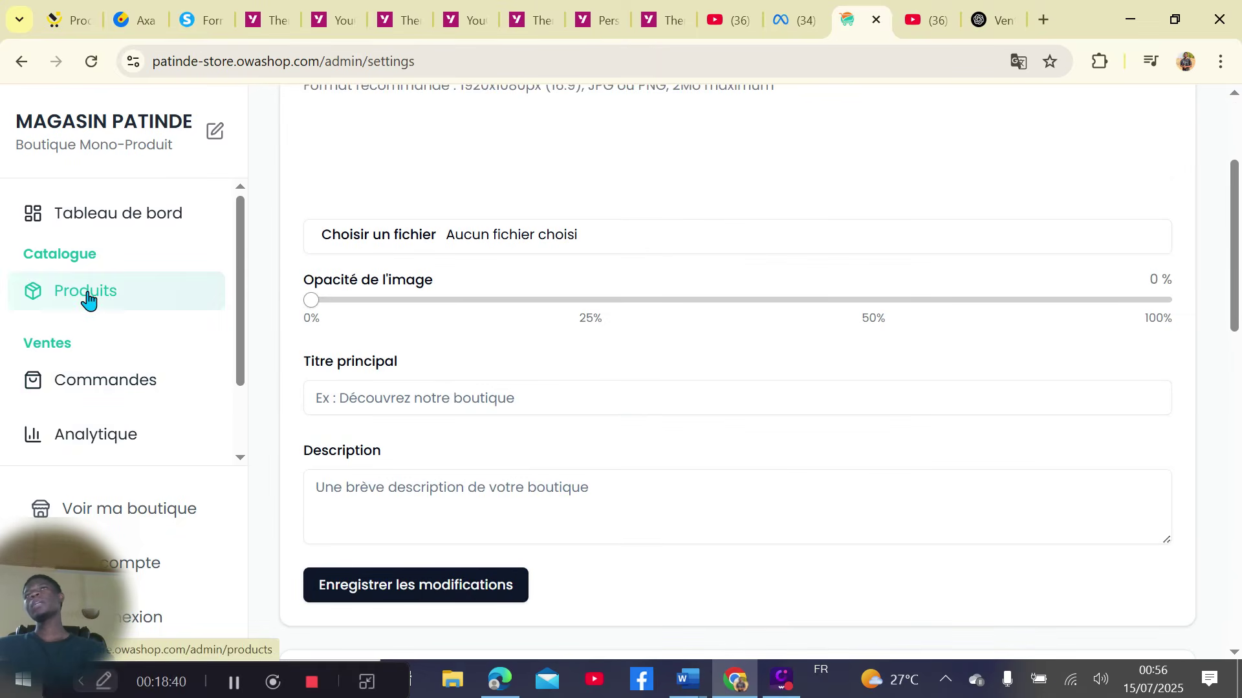
Return to the product list, preview the hemorrhoid powder product once more and close the preview
click(88, 300)
scroll(543, 388, down, 1)
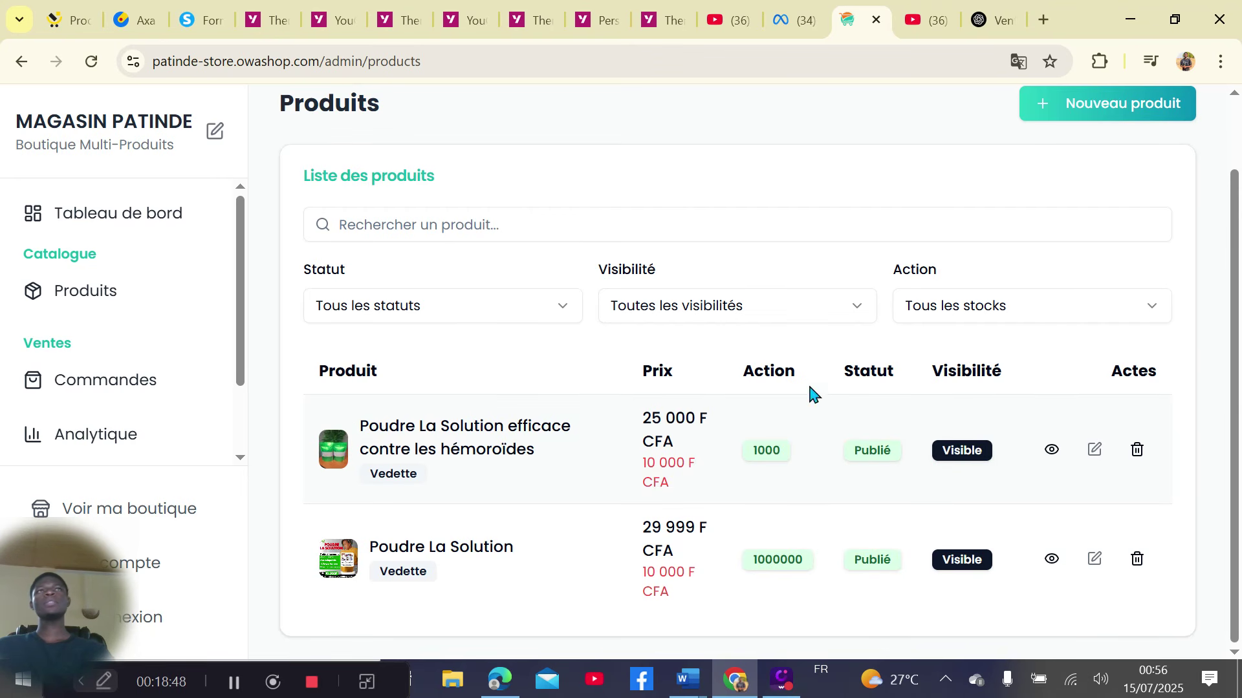
click(1053, 448)
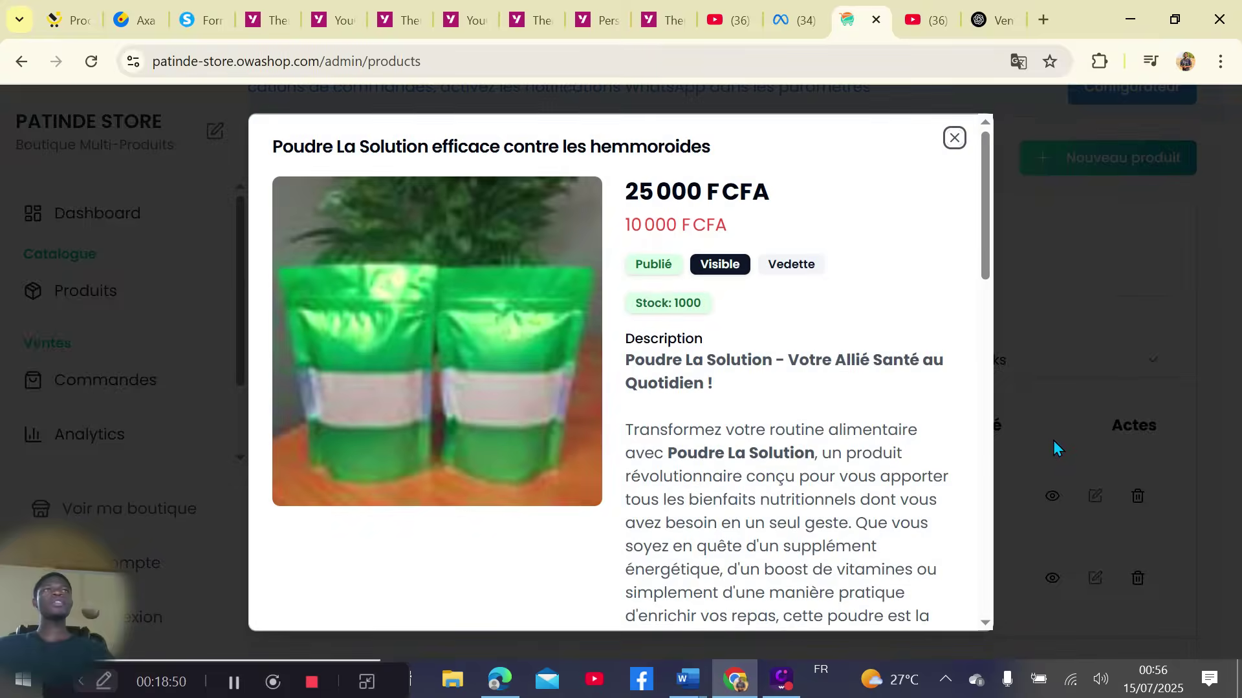
click(953, 139)
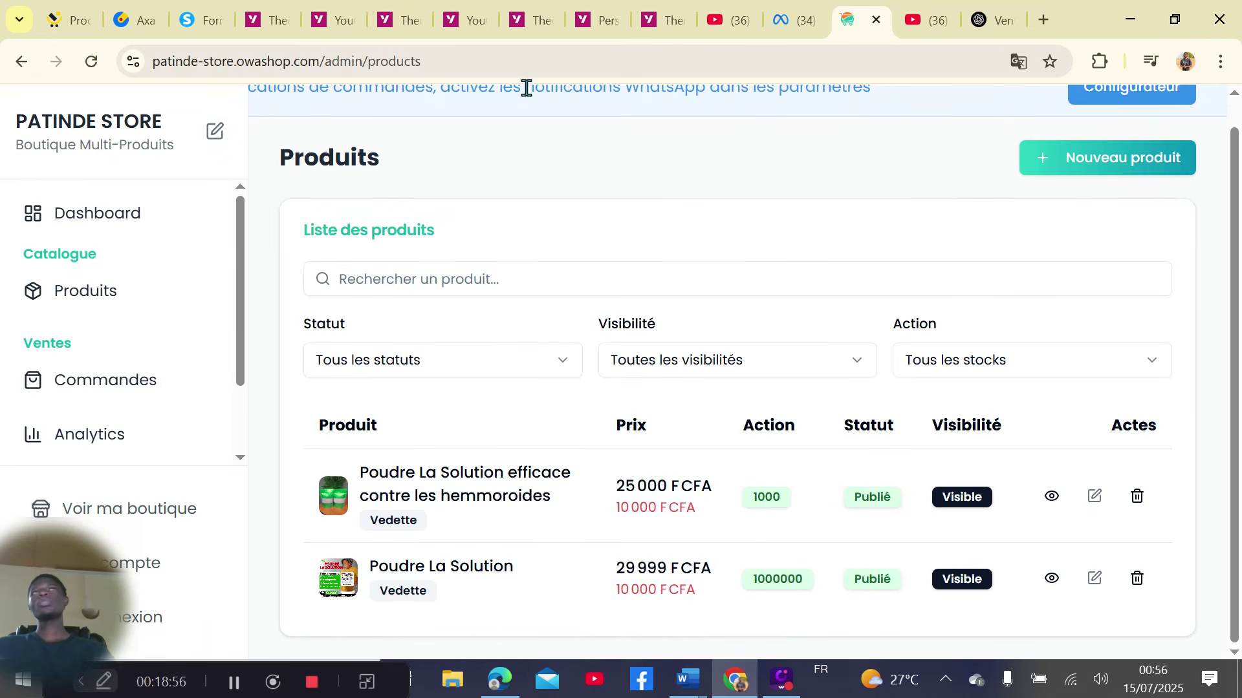
Search Windows for "wh" and open the WhatsApp desktop application
drag(195, 690, 985, 682)
click(222, 676)
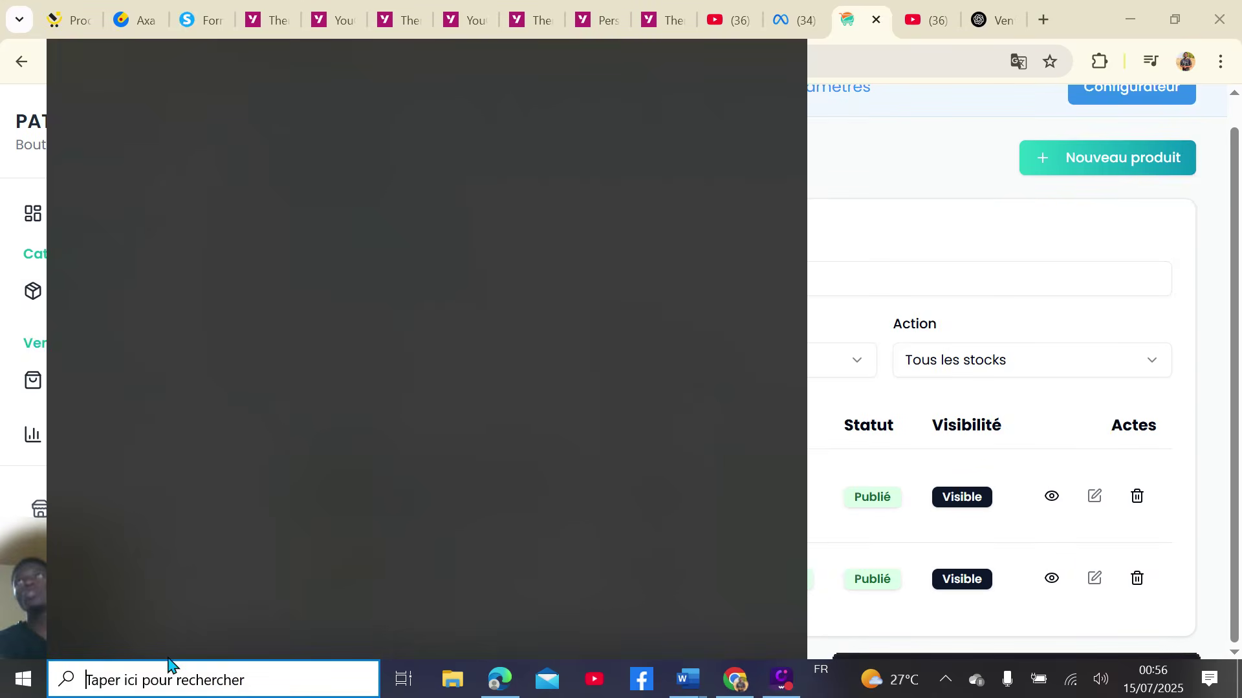
text(wh)
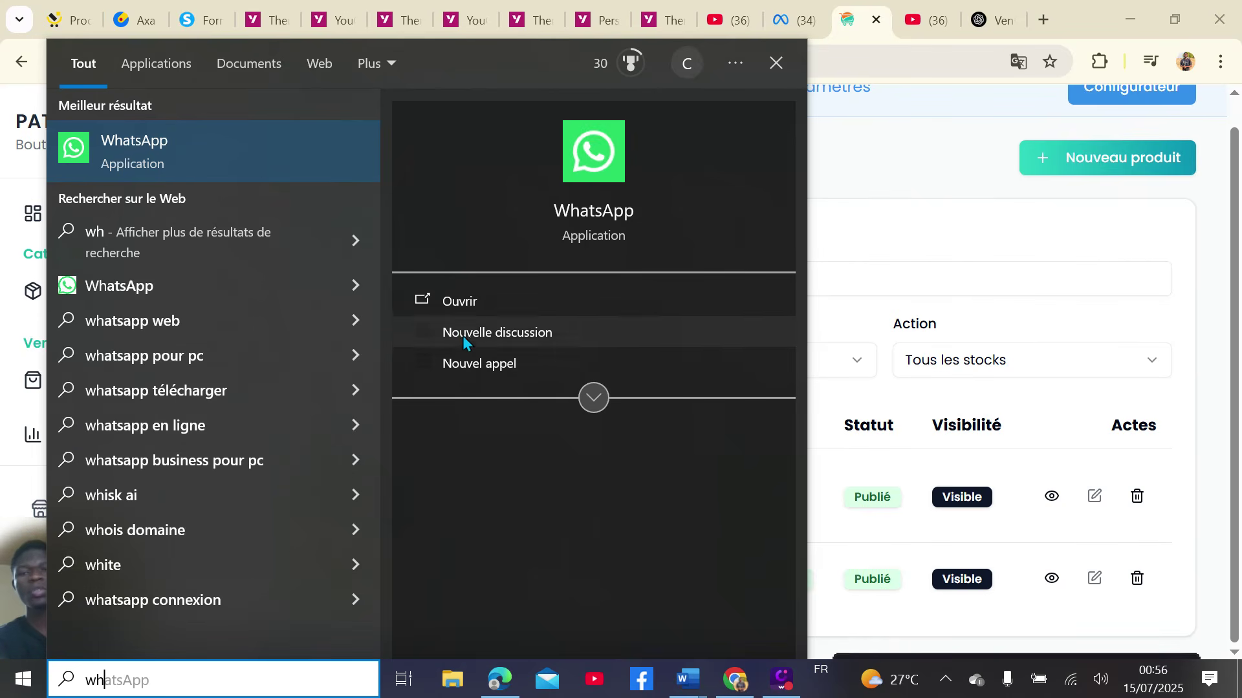
click(461, 300)
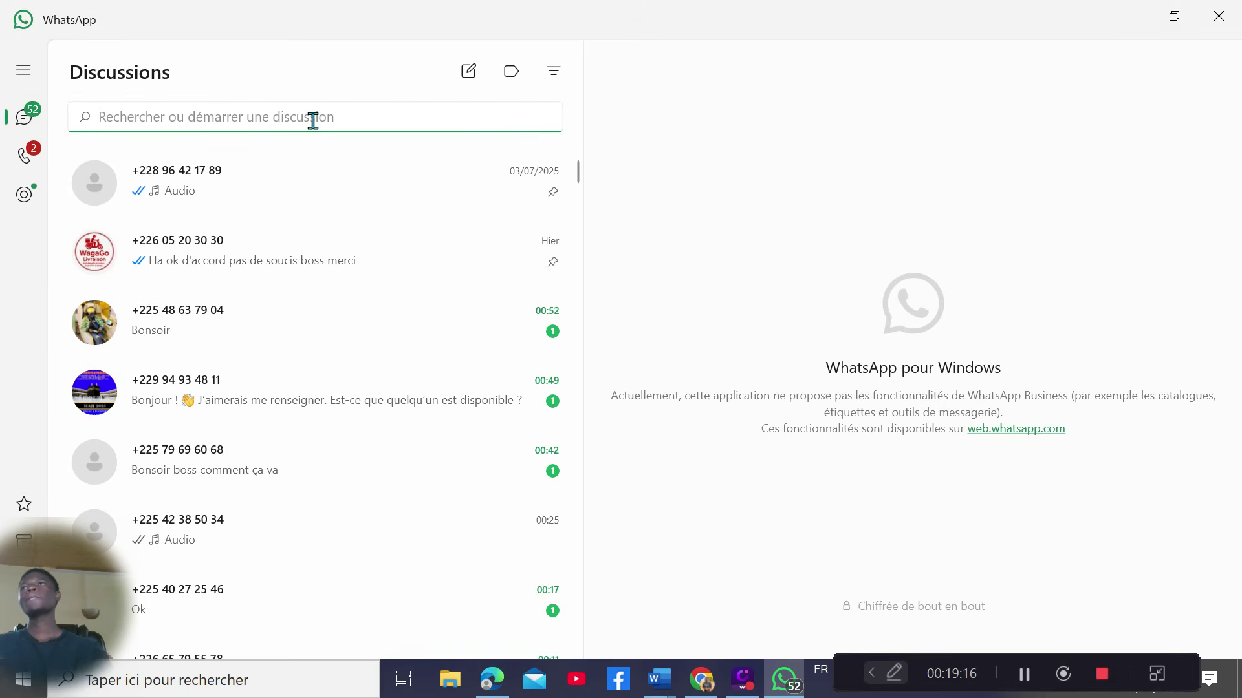
Find the contact's WhatsApp conversation by name and open the shared poudre-la-solution product link in Edge
text(some)
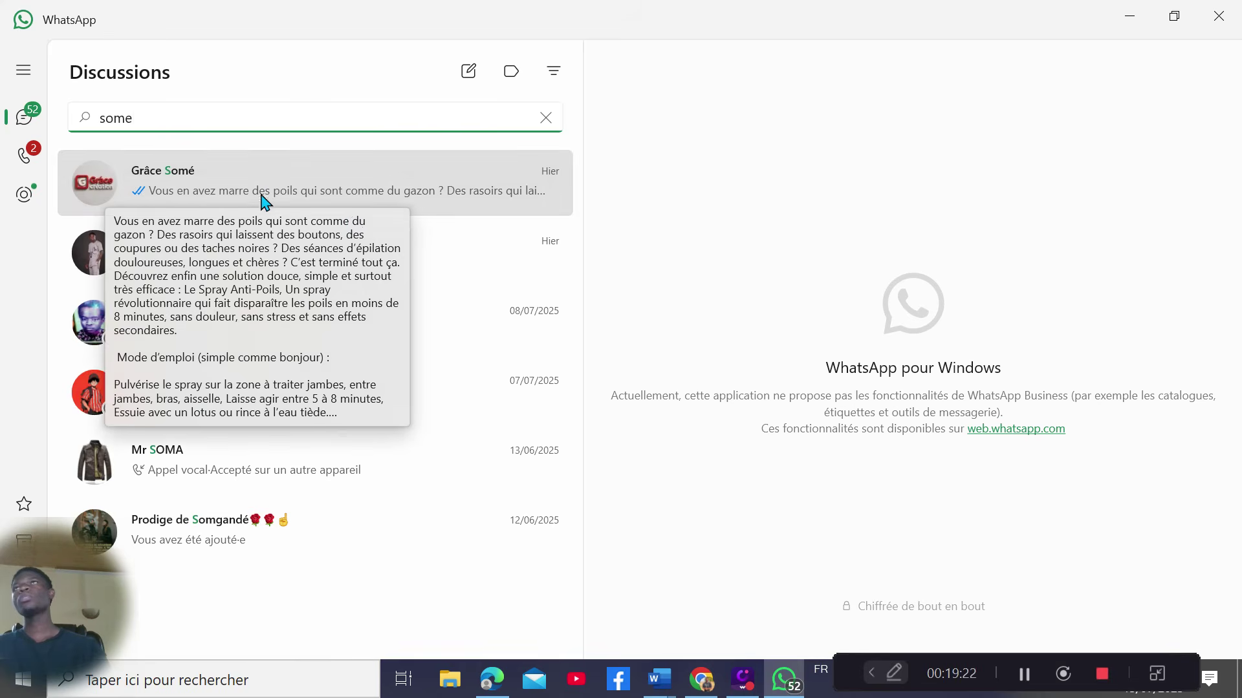
click(262, 194)
click(477, 252)
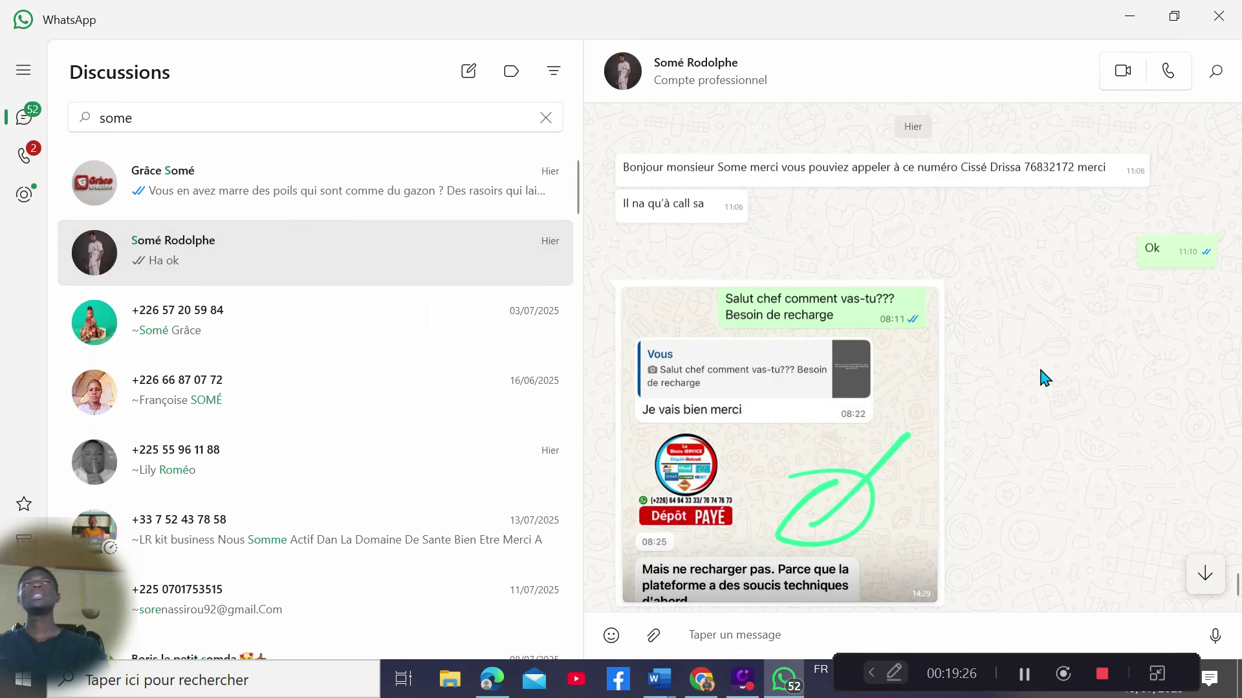
scroll(1035, 457, down, 10)
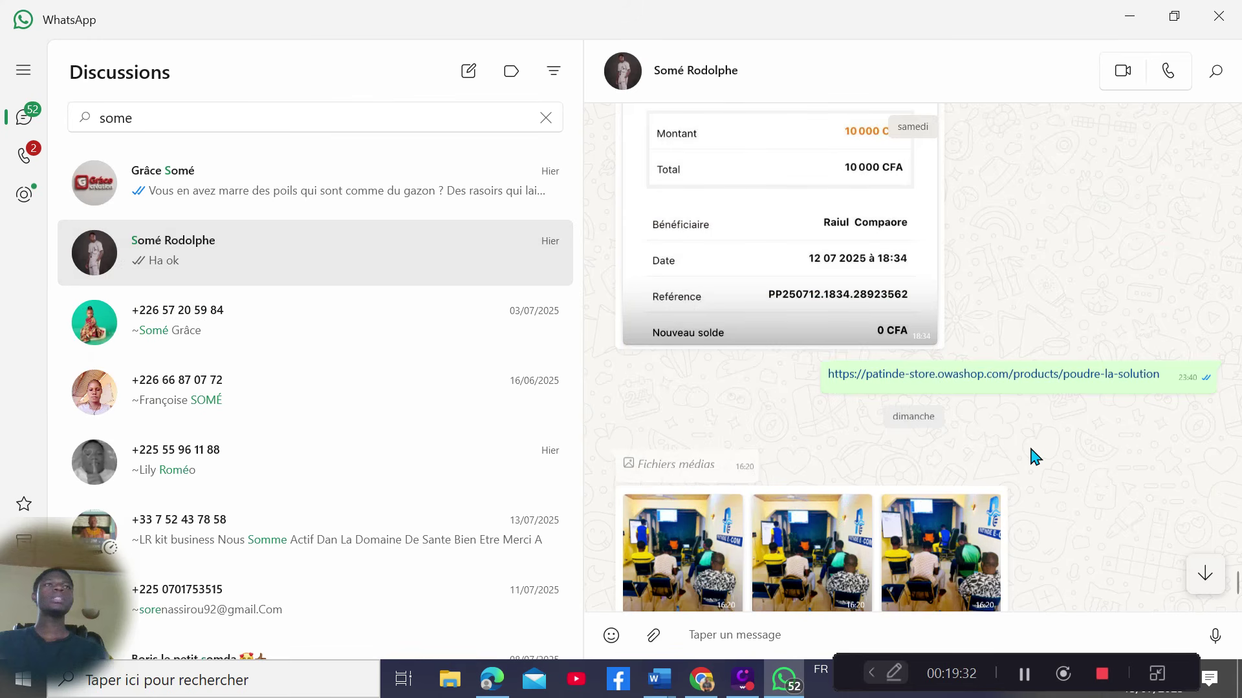
click(1014, 383)
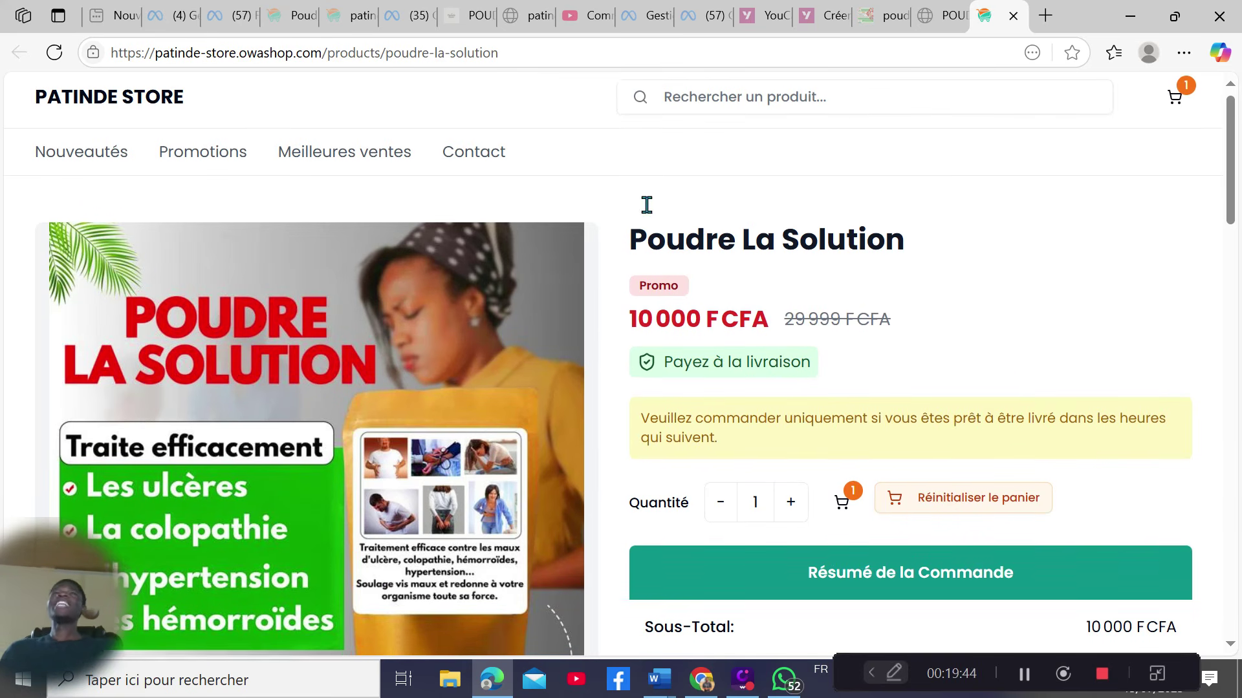
Examine the public Poudre La Solution page, including its promotional price, order summary and customer order form
scroll(647, 203, down, 1)
scroll(757, 234, up, 1)
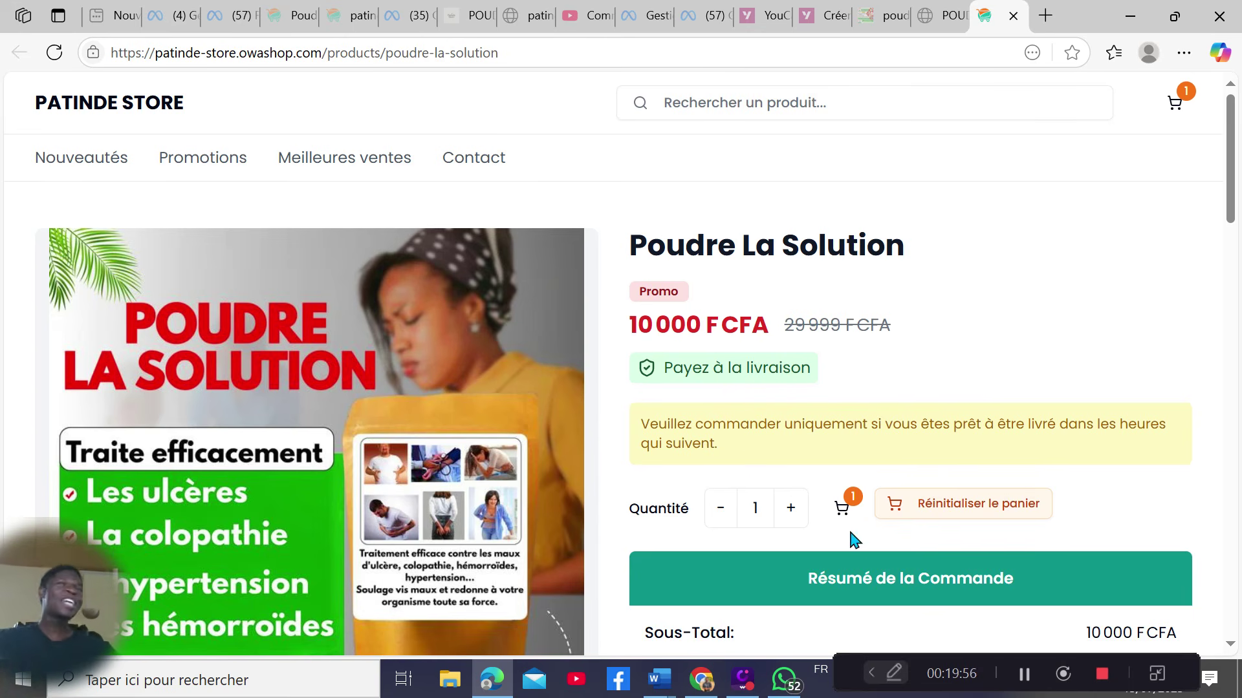
scroll(862, 535, down, 7)
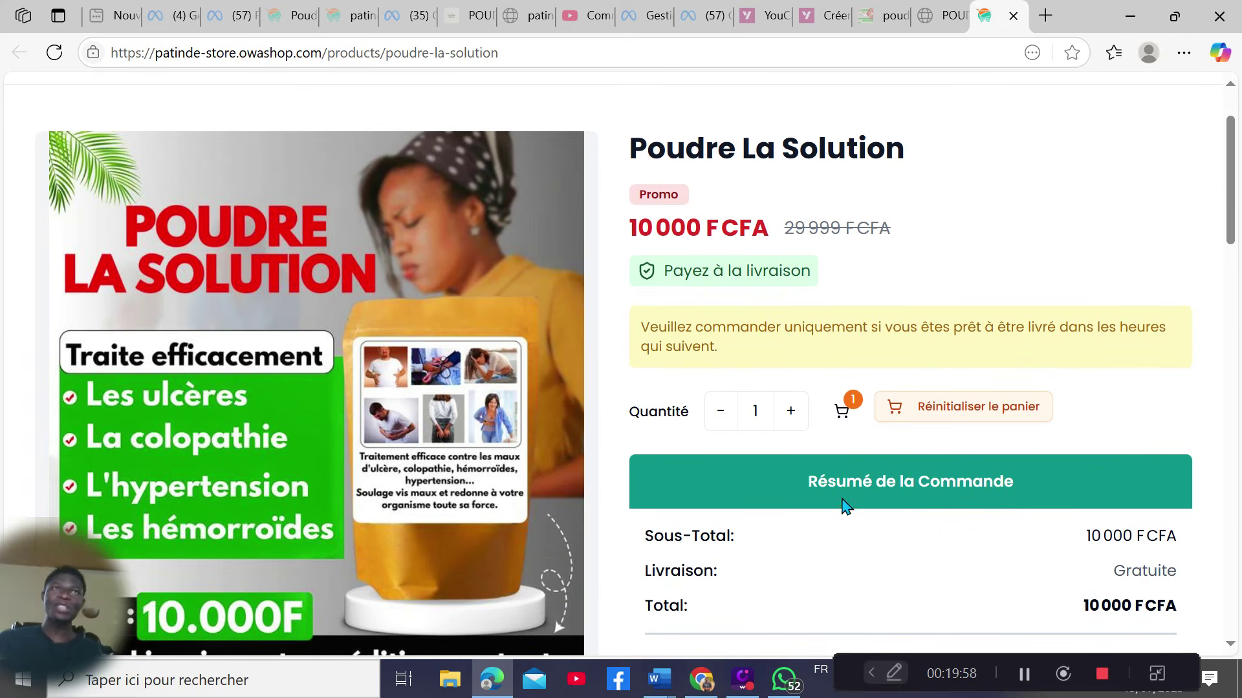
scroll(899, 369, up, 1)
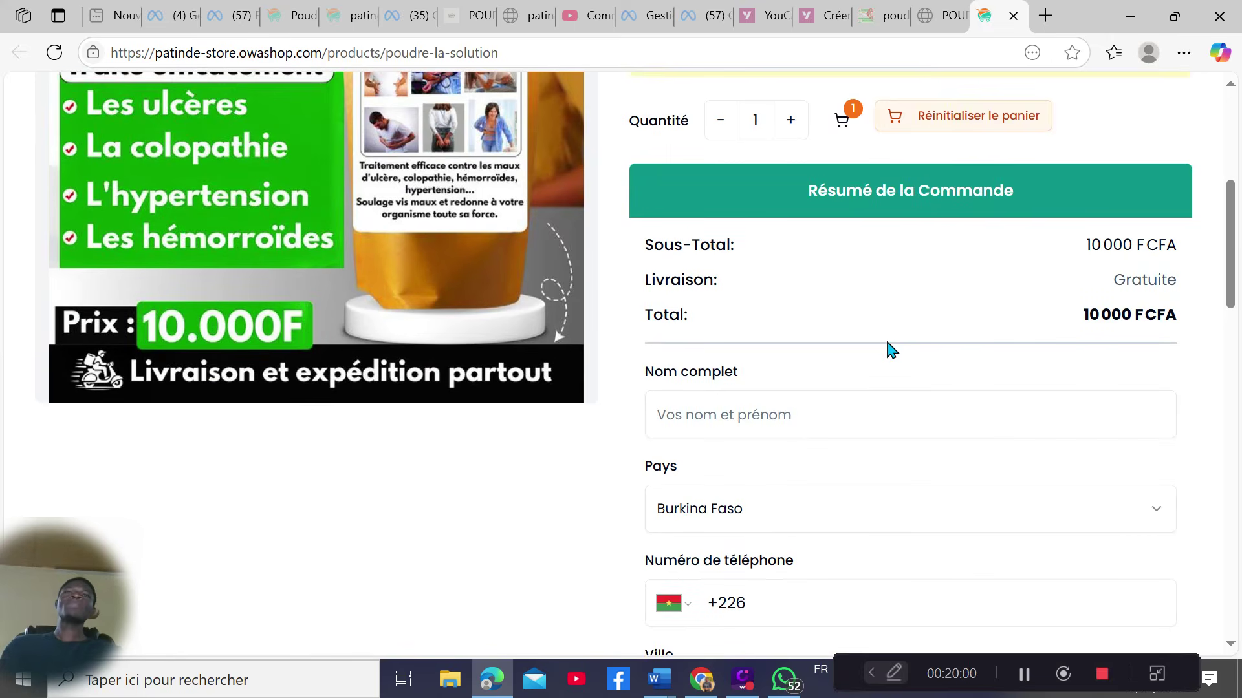
Read through the Poudre La Solution sales page, covering the order form, product description and footer note, and review its price and order summary again
scroll(880, 356, down, 3)
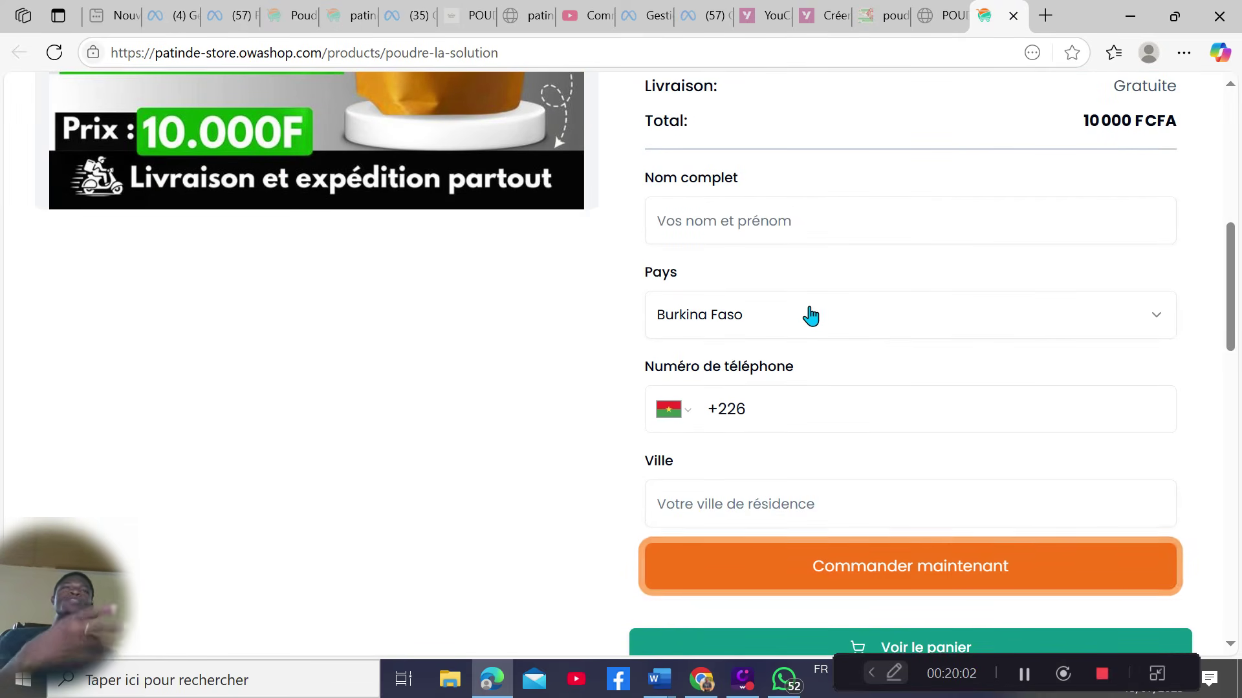
scroll(912, 582, down, 7)
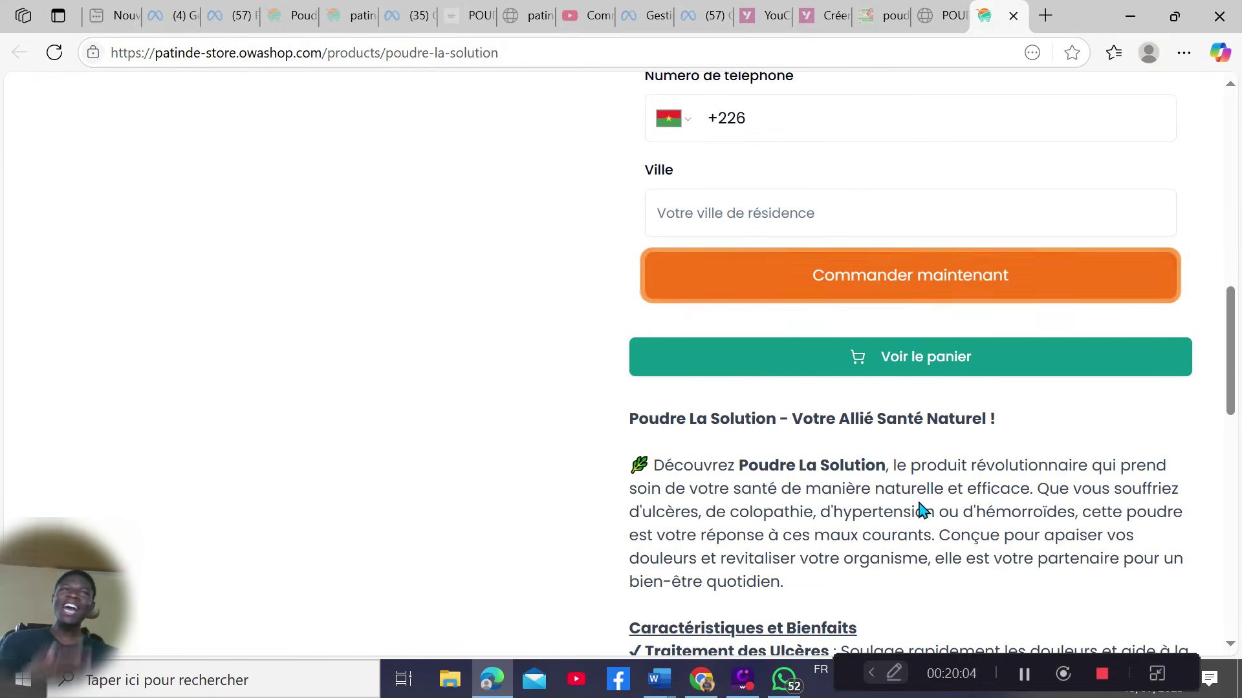
scroll(882, 462, down, 3)
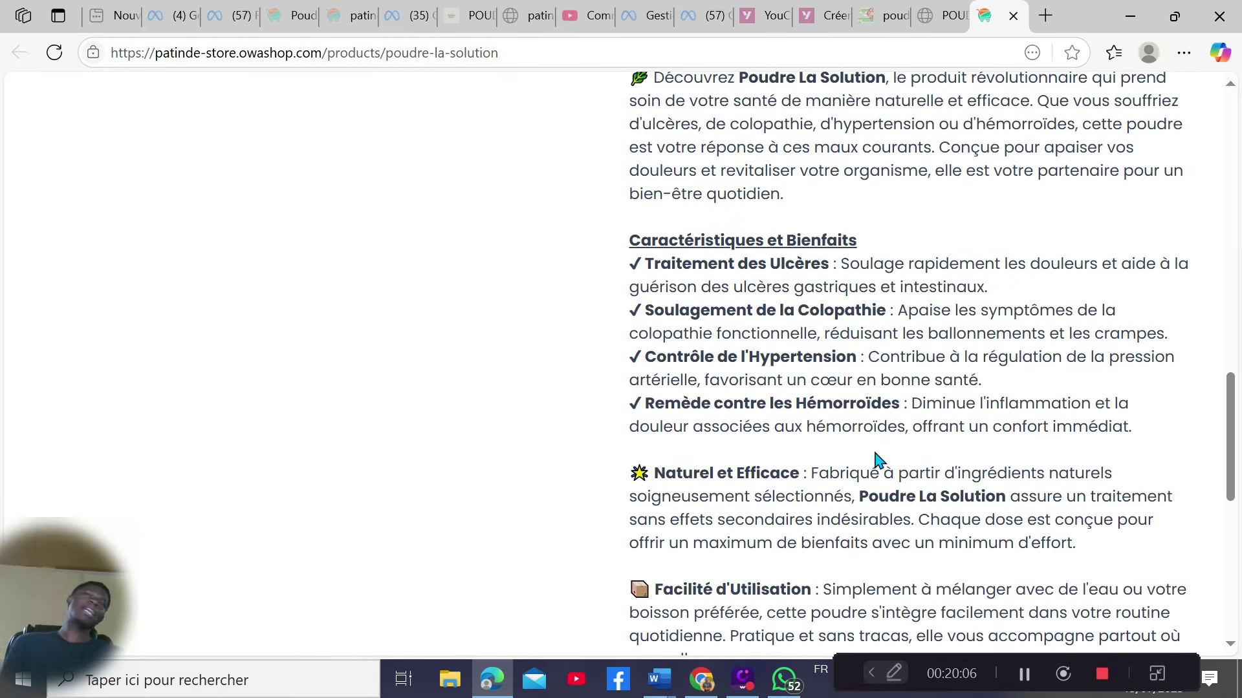
scroll(857, 456, down, 9)
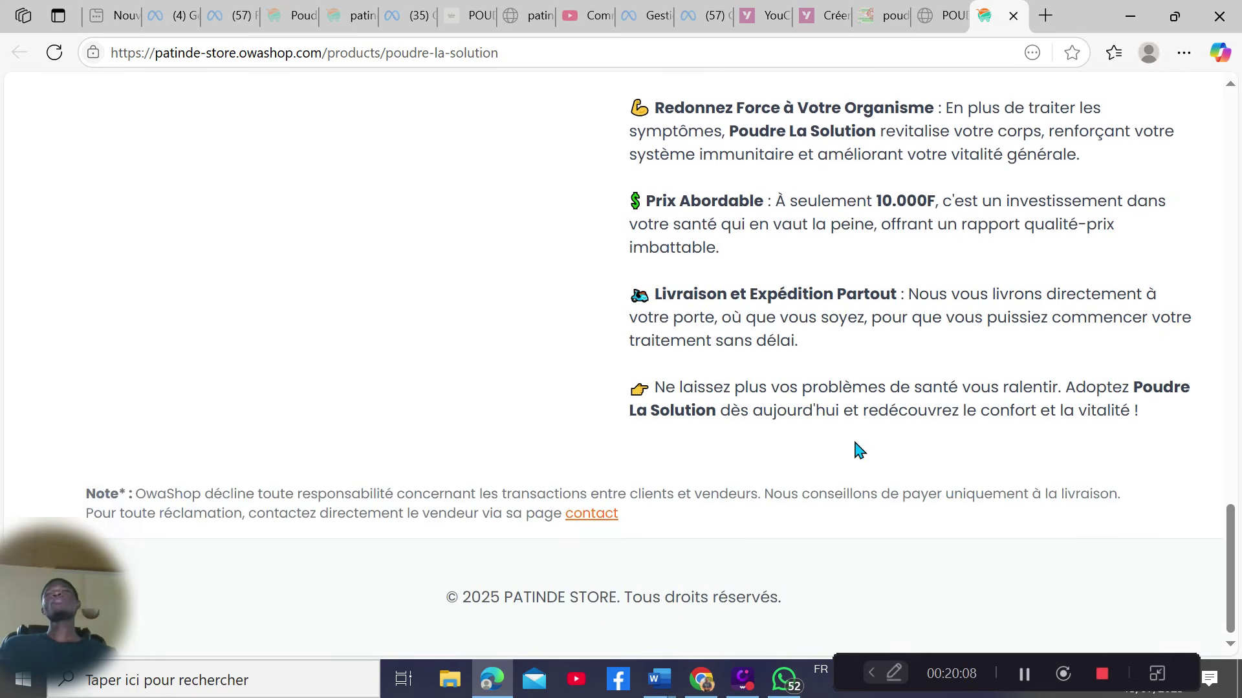
scroll(853, 447, up, 5)
scroll(853, 437, up, 20)
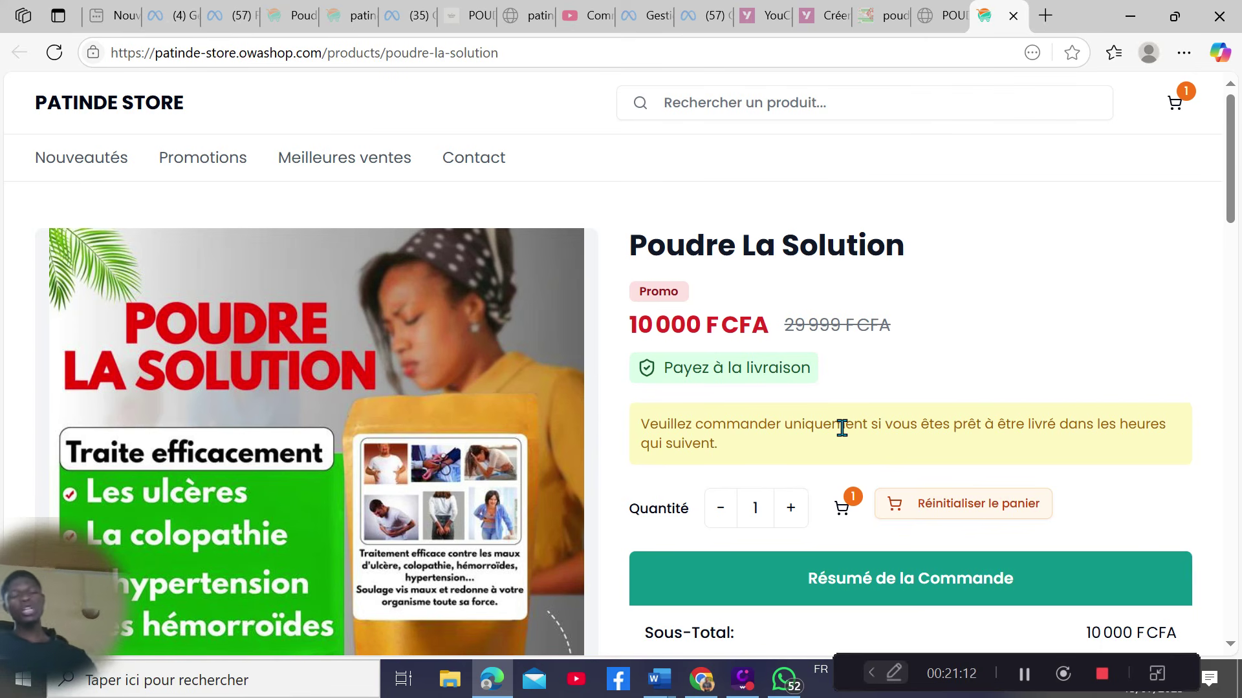
scroll(749, 423, down, 3)
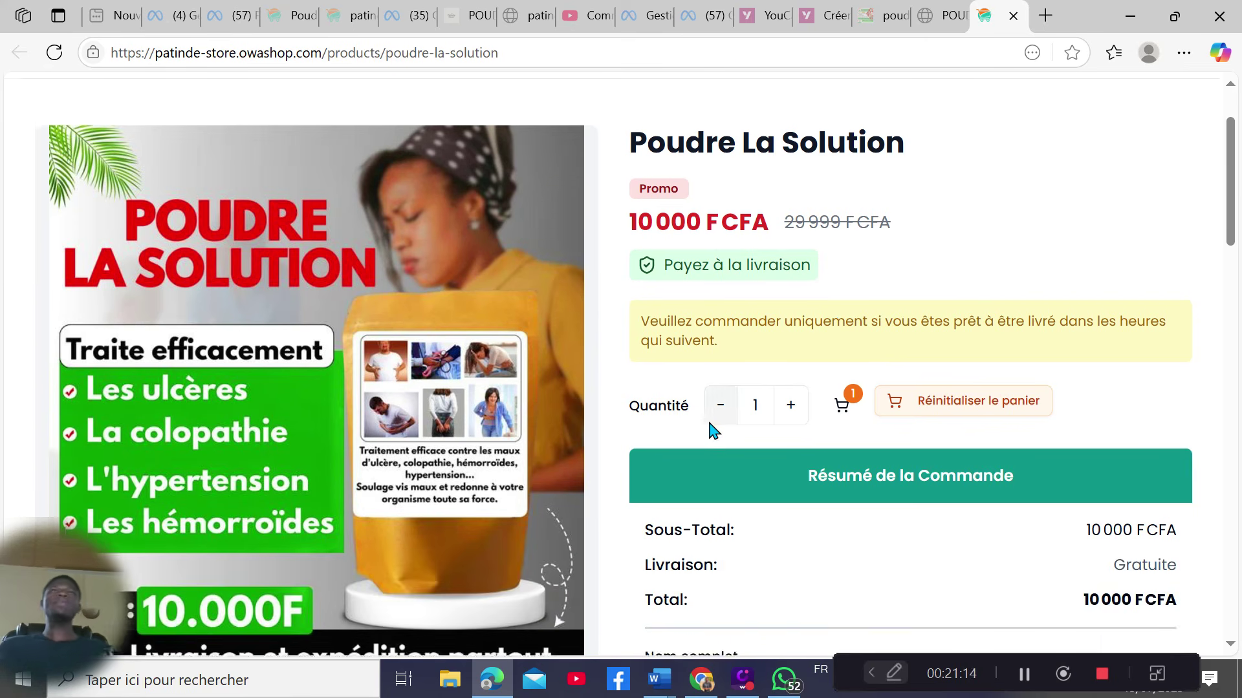
scroll(748, 423, up, 3)
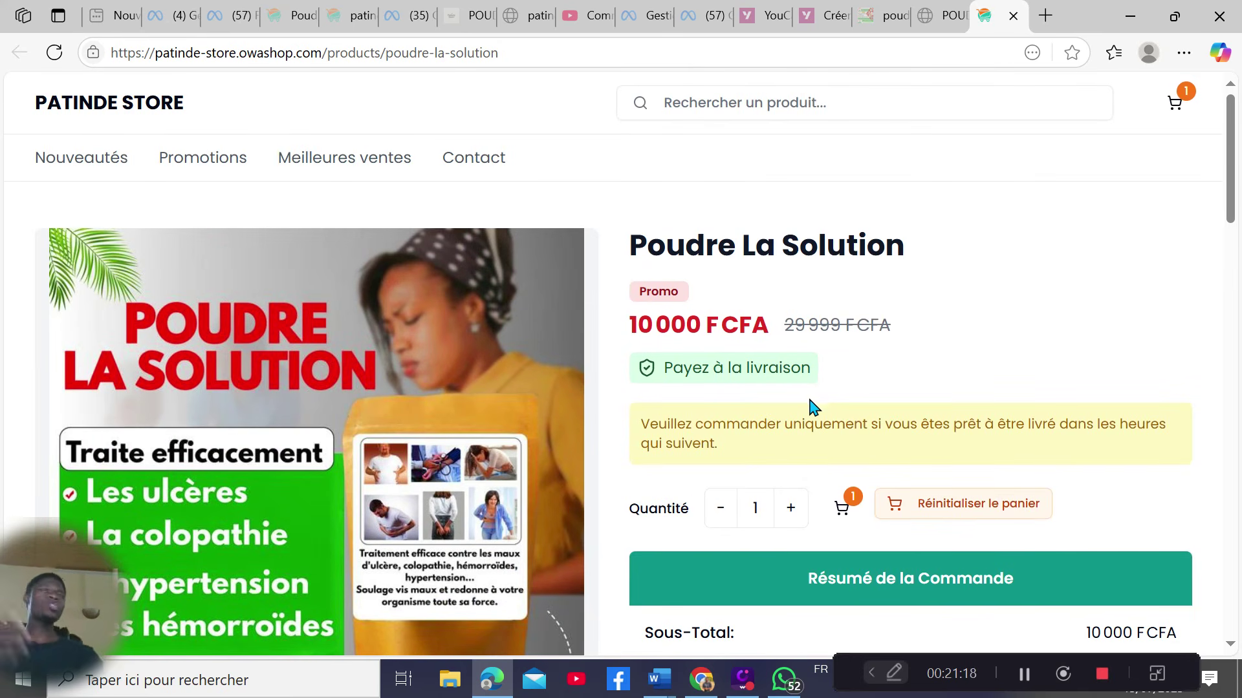
scroll(818, 424, down, 3)
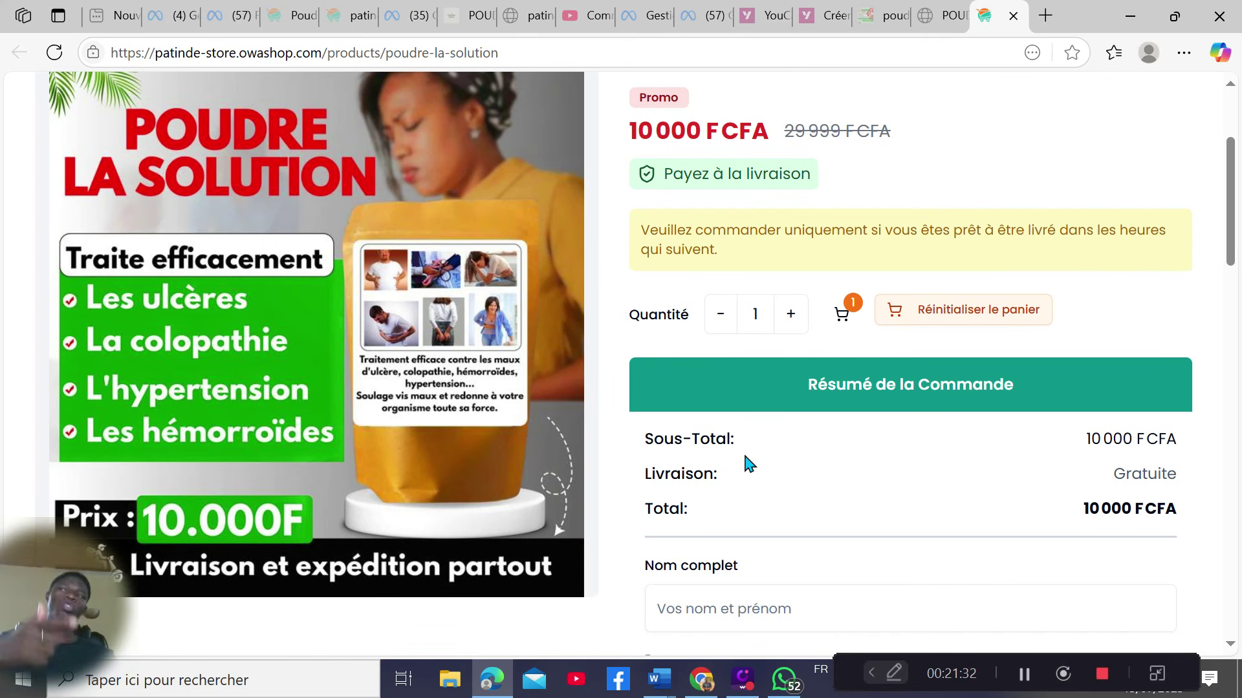
scroll(826, 498, down, 1)
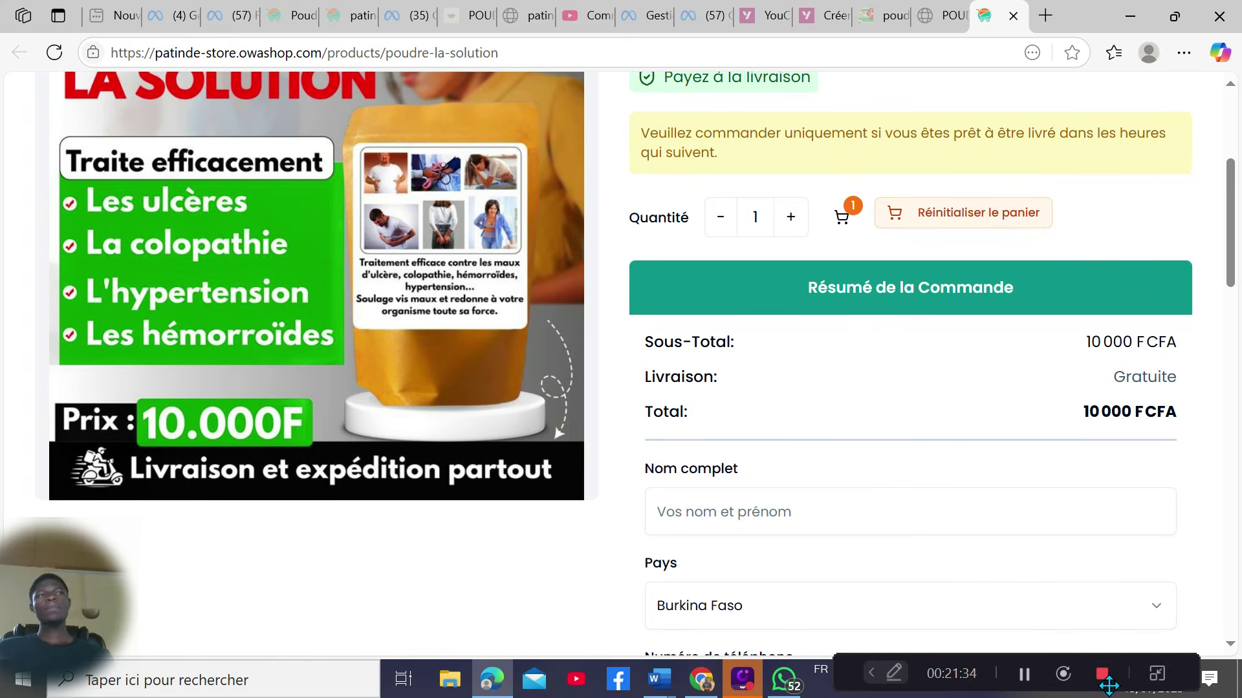